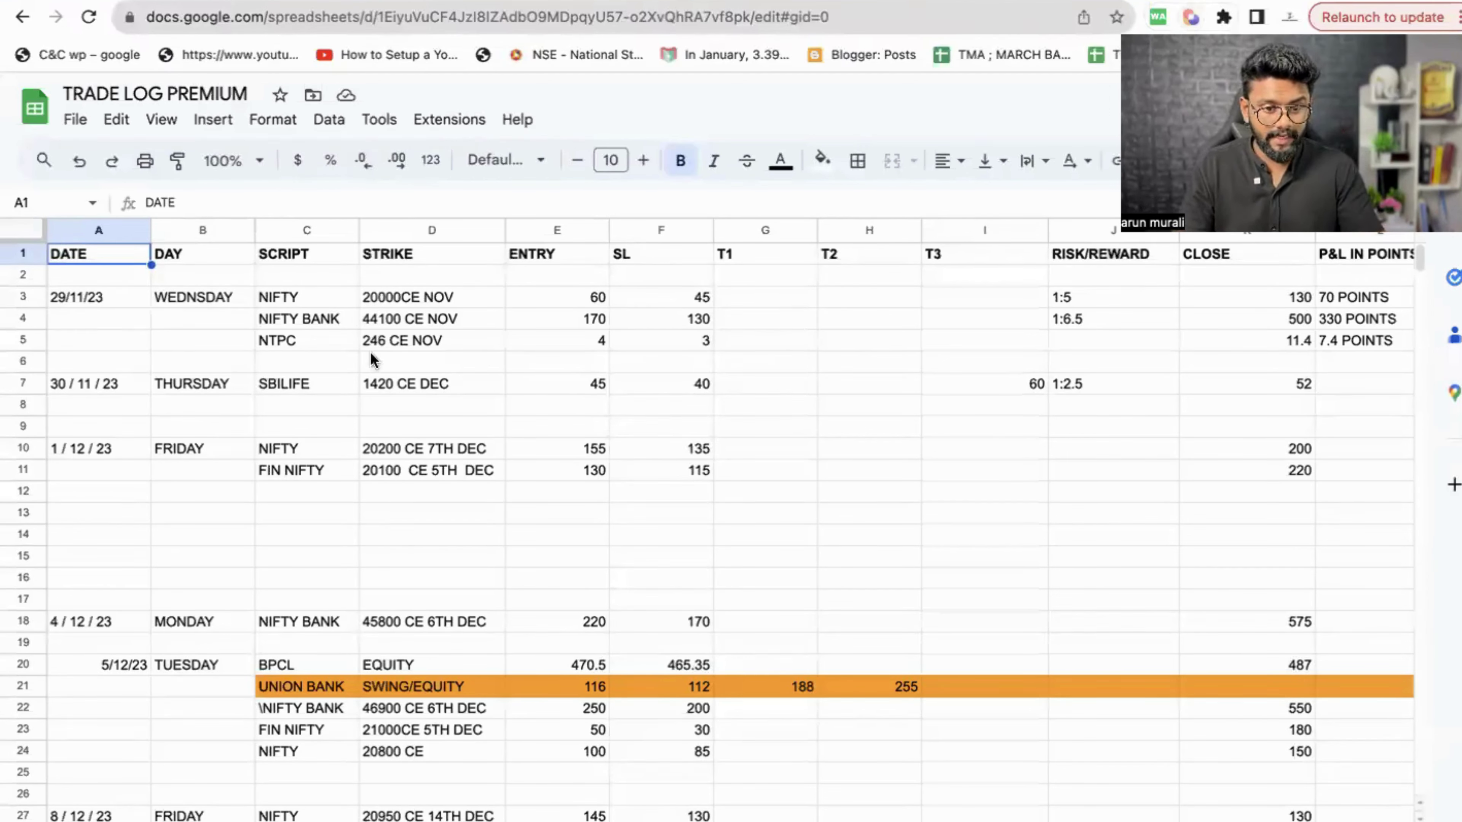
Review the entry, stop-loss and close values of the 29/11/23 and 30/11/23 trades, including NTPC and SBILIFE
{"action": "left_click", "coordinate": [129, 296]}
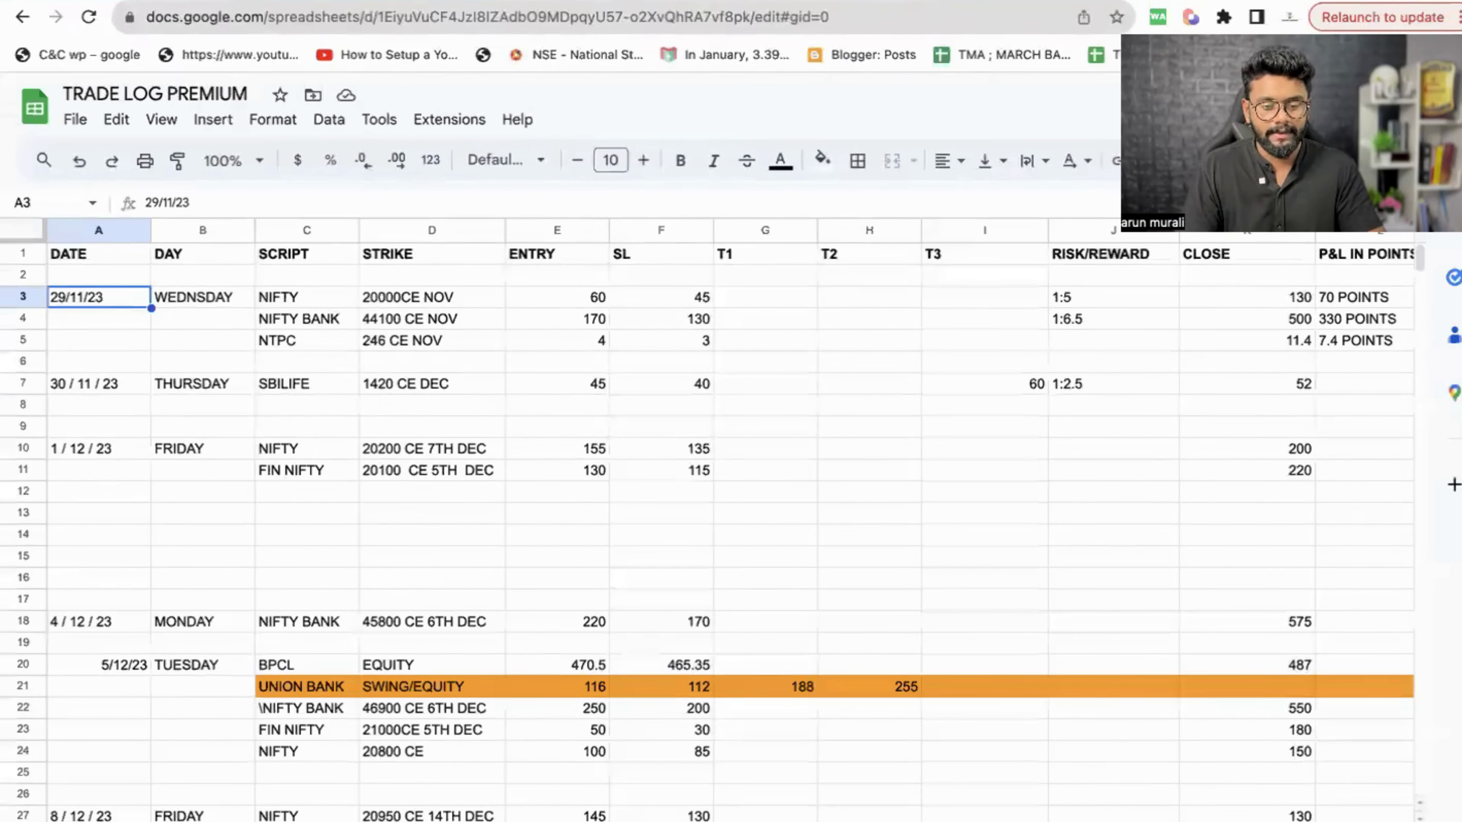
{"action": "scroll", "coordinate": [518, 662], "scroll_direction": "right", "scroll_amount": 2}
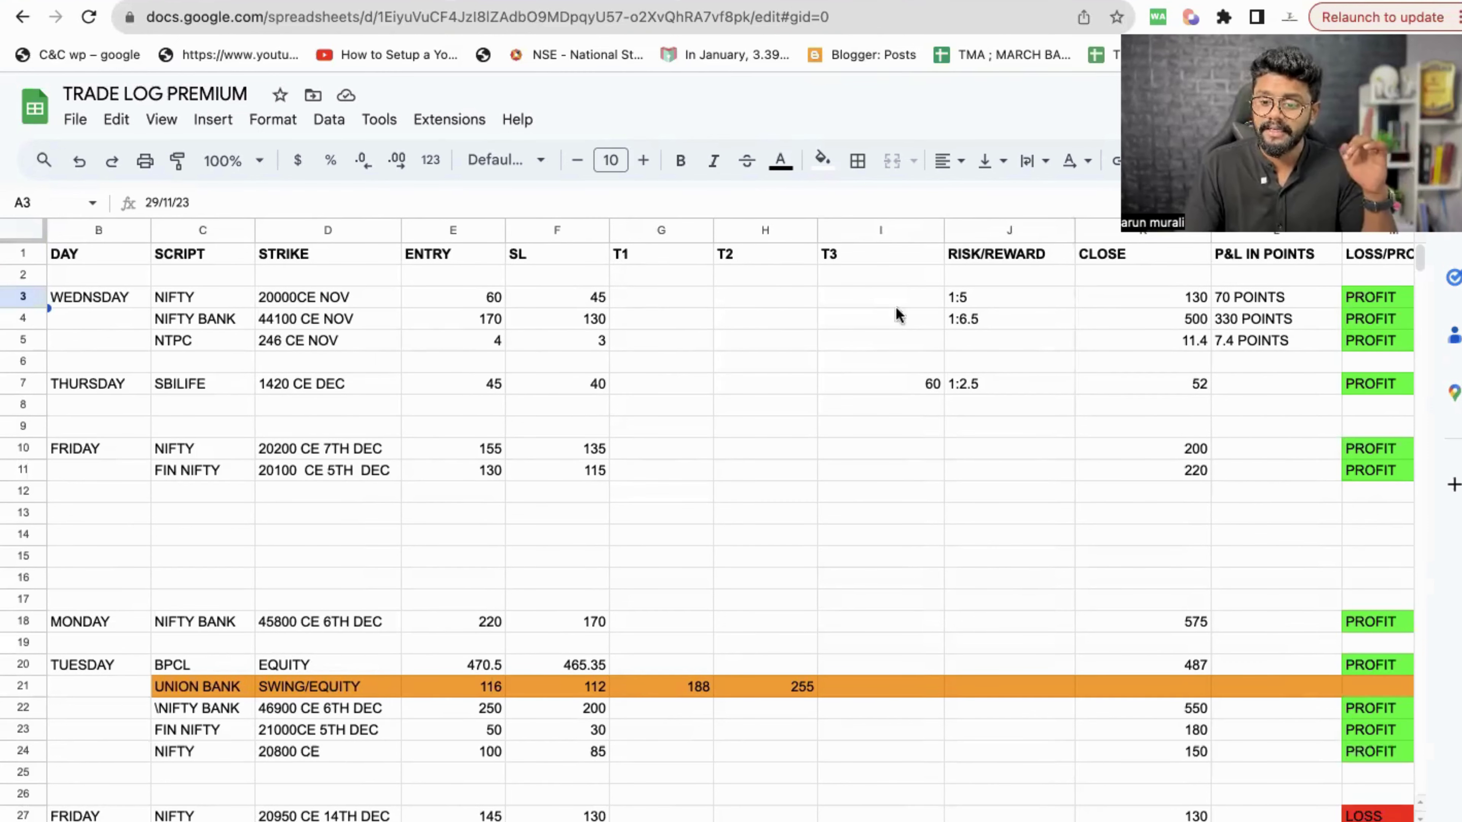
{"action": "left_click", "coordinate": [1190, 342]}
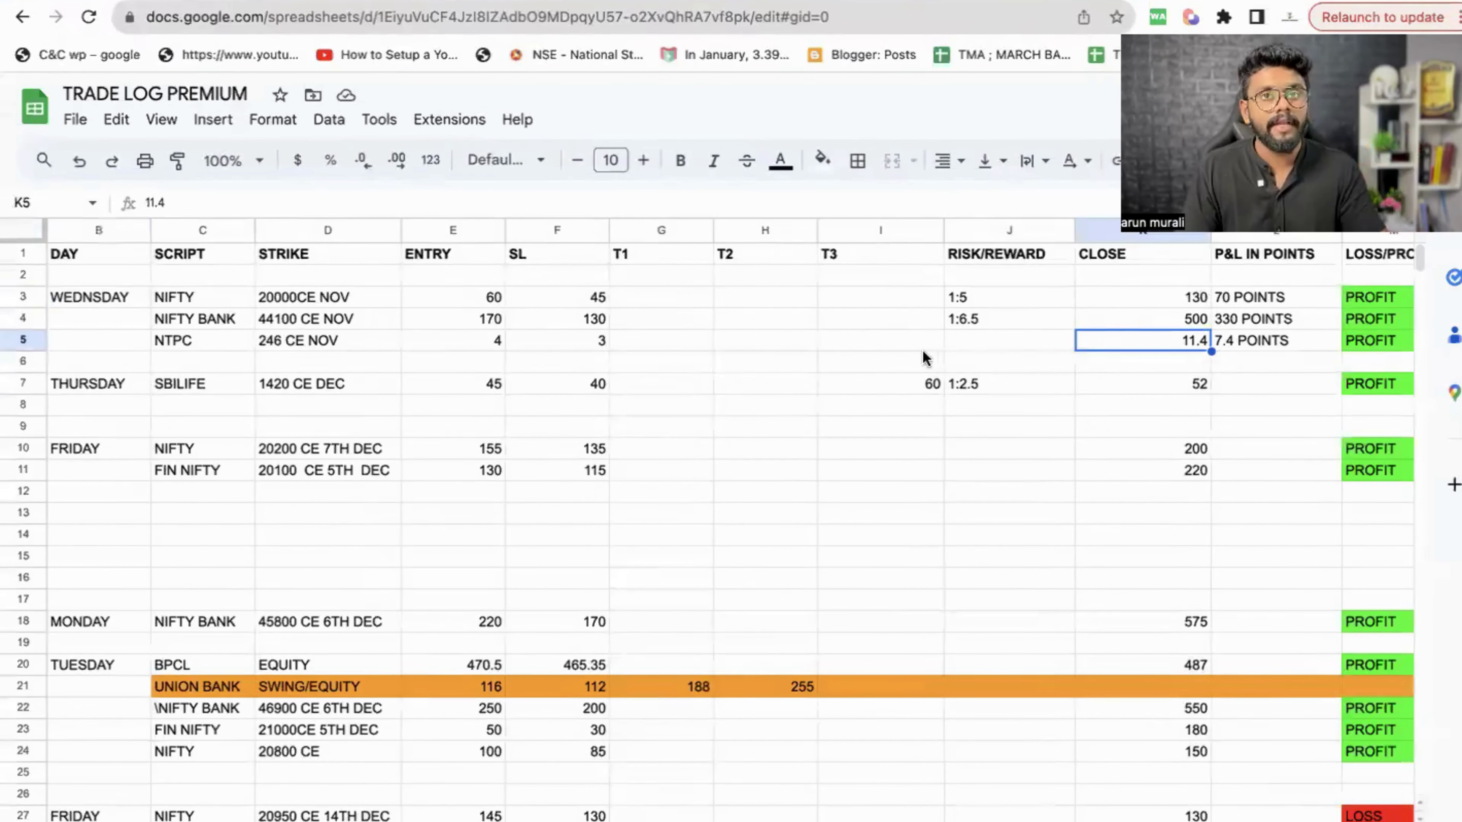
{"action": "left_click", "coordinate": [171, 387]}
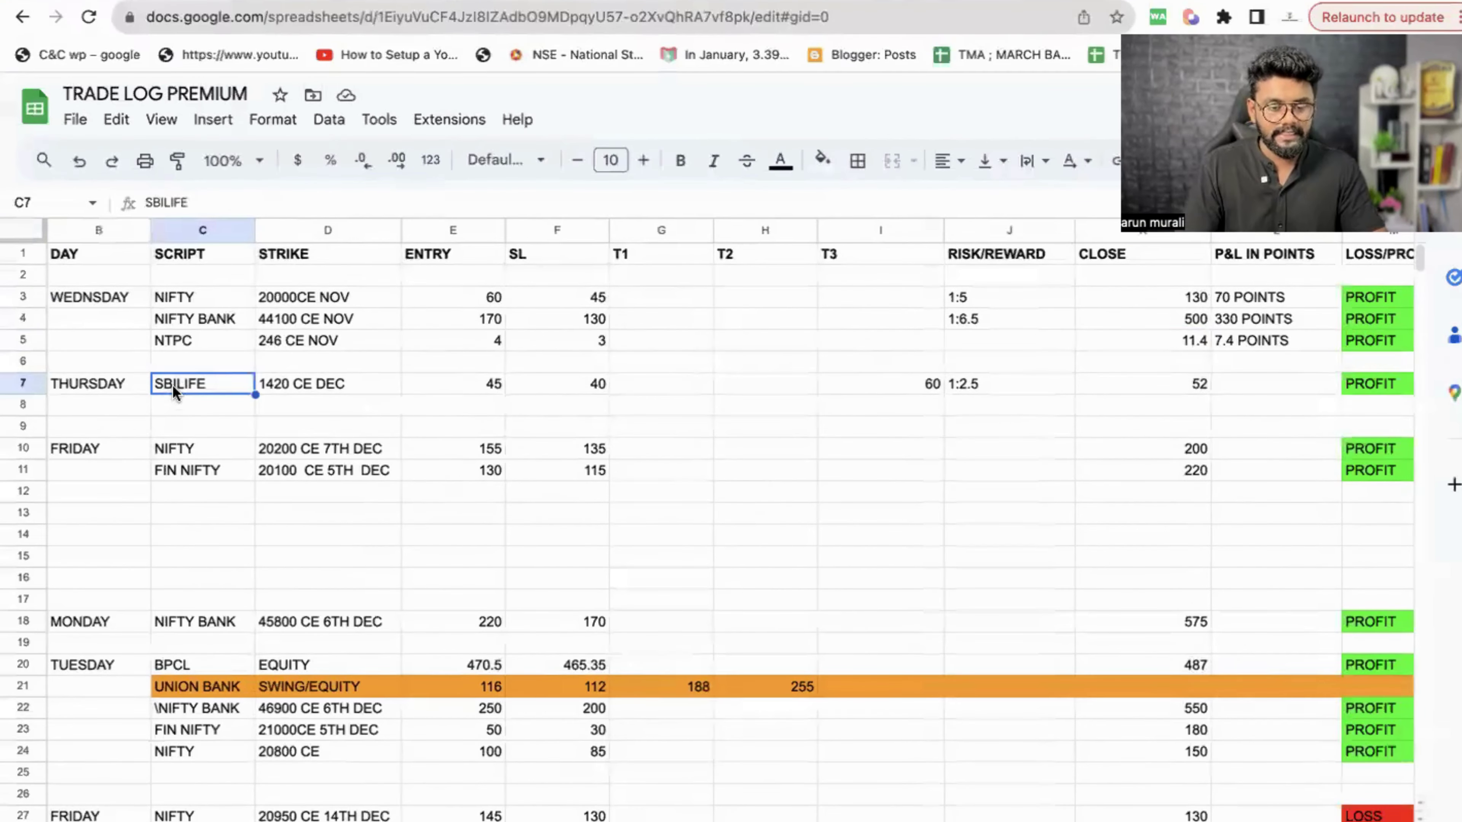
{"action": "left_click", "coordinate": [443, 387]}
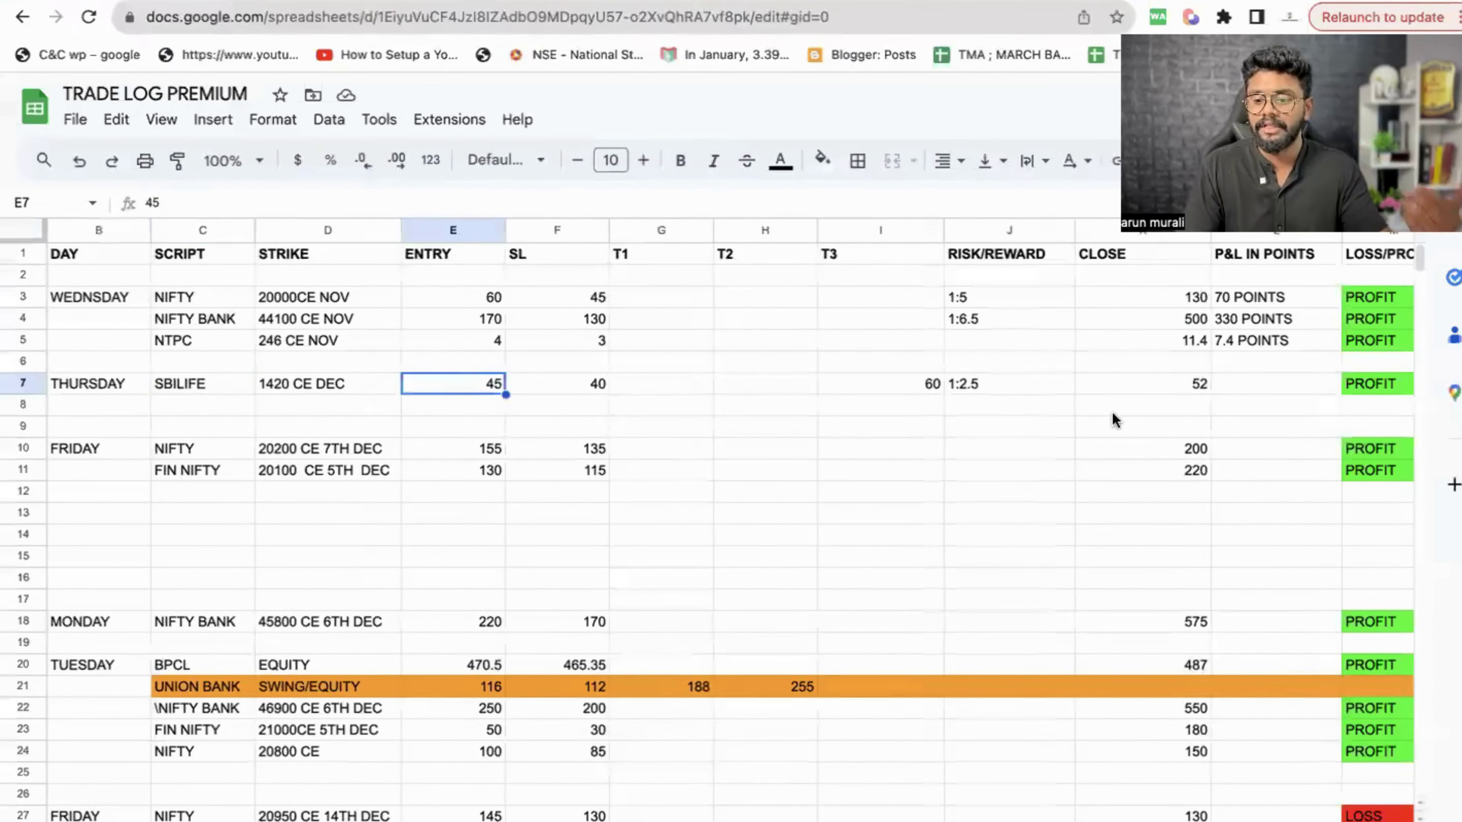
{"action": "left_click", "coordinate": [1153, 391]}
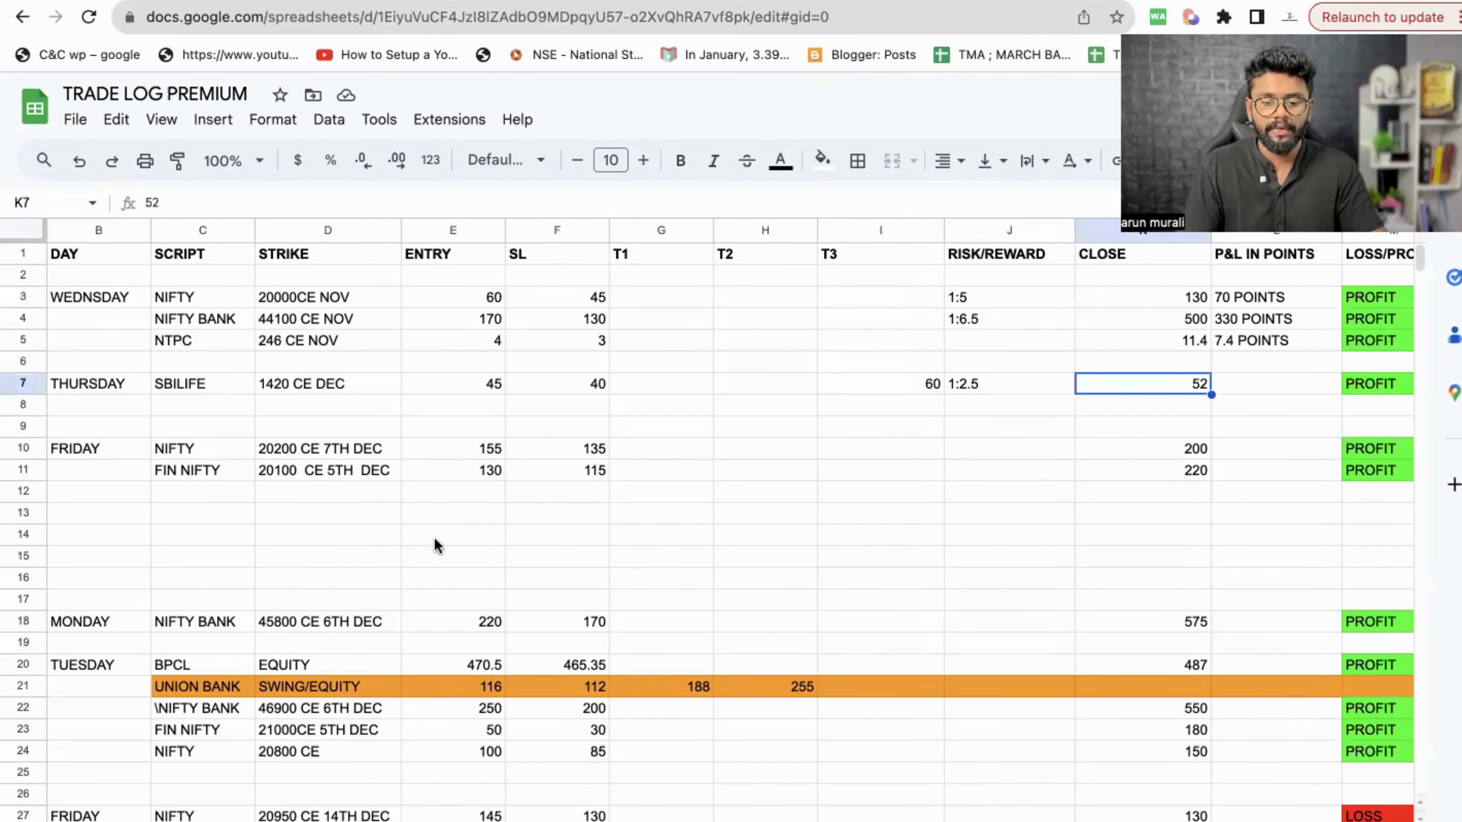
Examine the UNION BANK swing trade's stop-loss and first target, and the other Tuesday trades logged below it
{"action": "scroll", "coordinate": [437, 556], "scroll_direction": "down", "scroll_amount": 1}
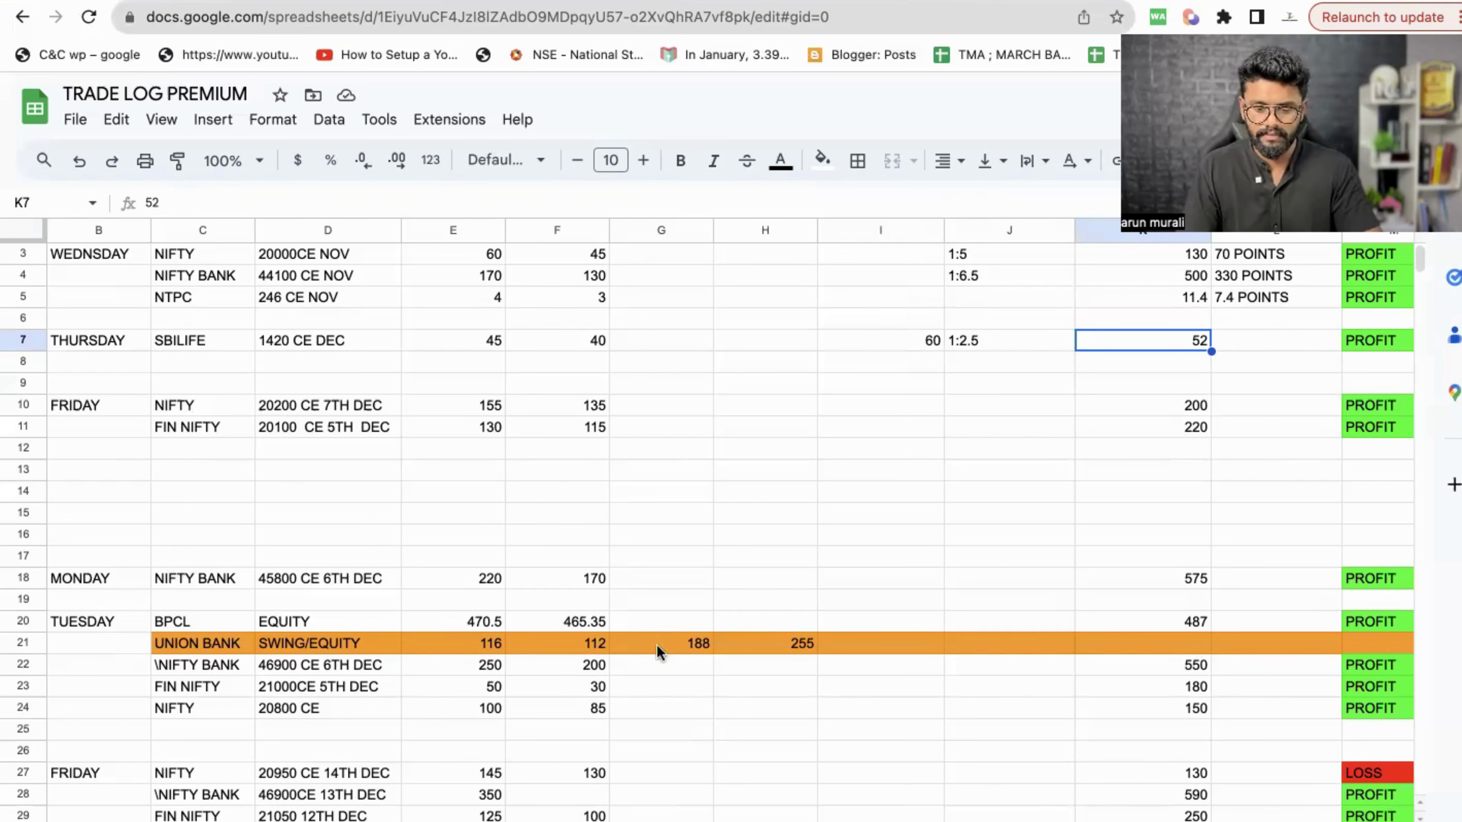
{"action": "left_click", "coordinate": [556, 649]}
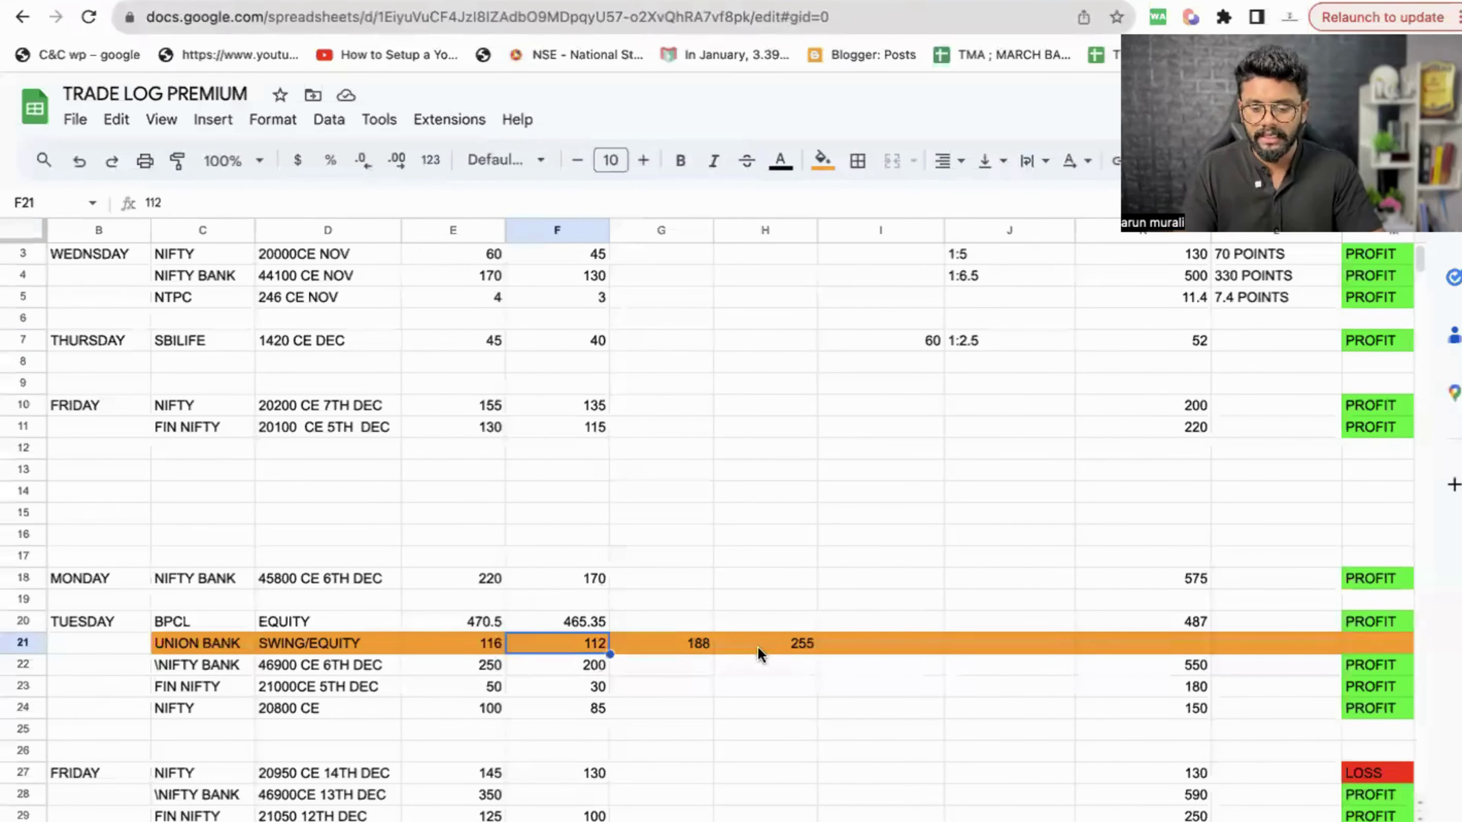
{"action": "left_click", "coordinate": [693, 645]}
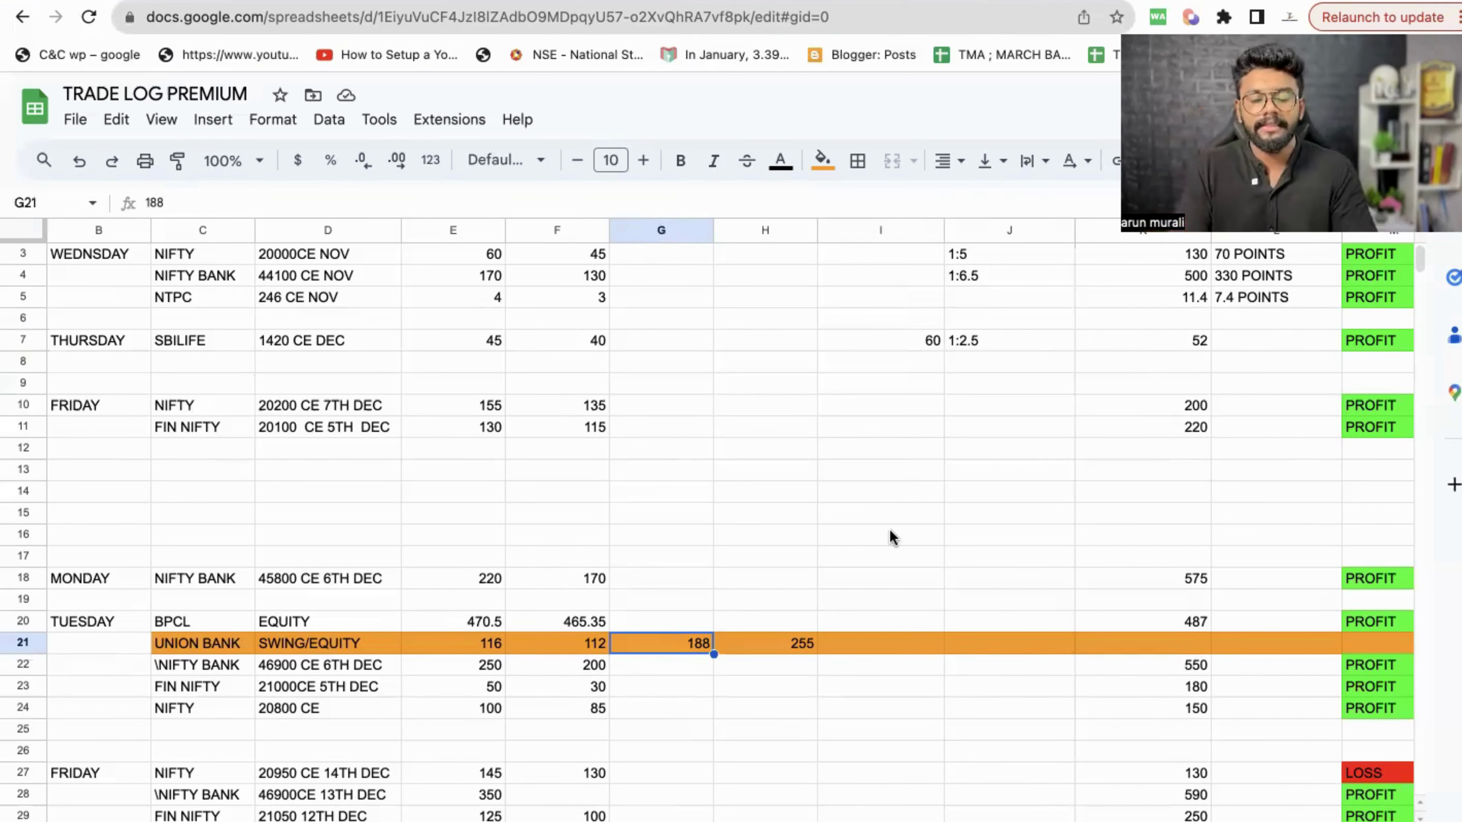
{"action": "scroll", "coordinate": [889, 530], "scroll_direction": "down", "scroll_amount": 4}
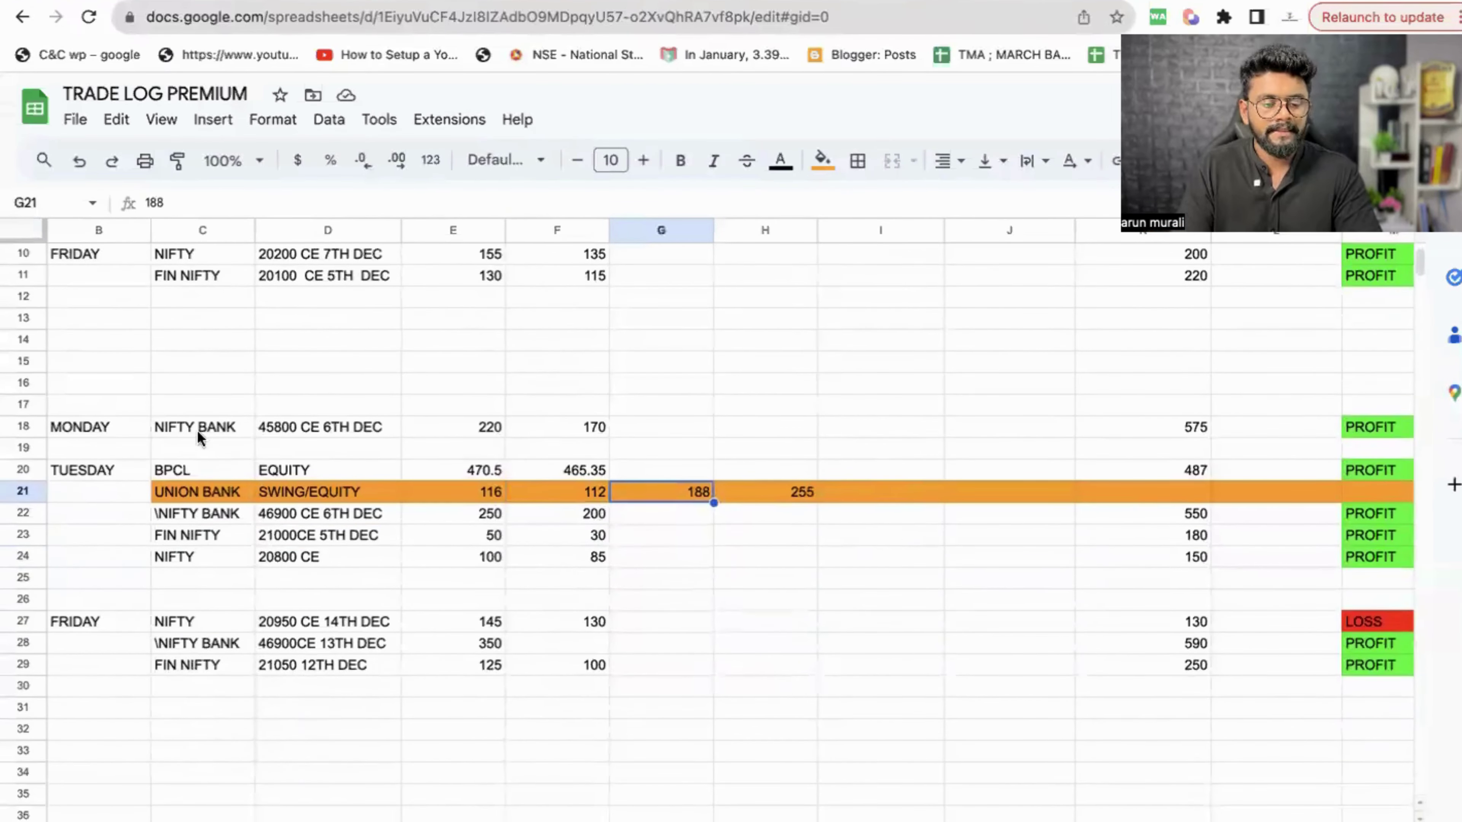
{"action": "left_click", "coordinate": [112, 514]}
{"action": "left_click", "coordinate": [109, 552]}
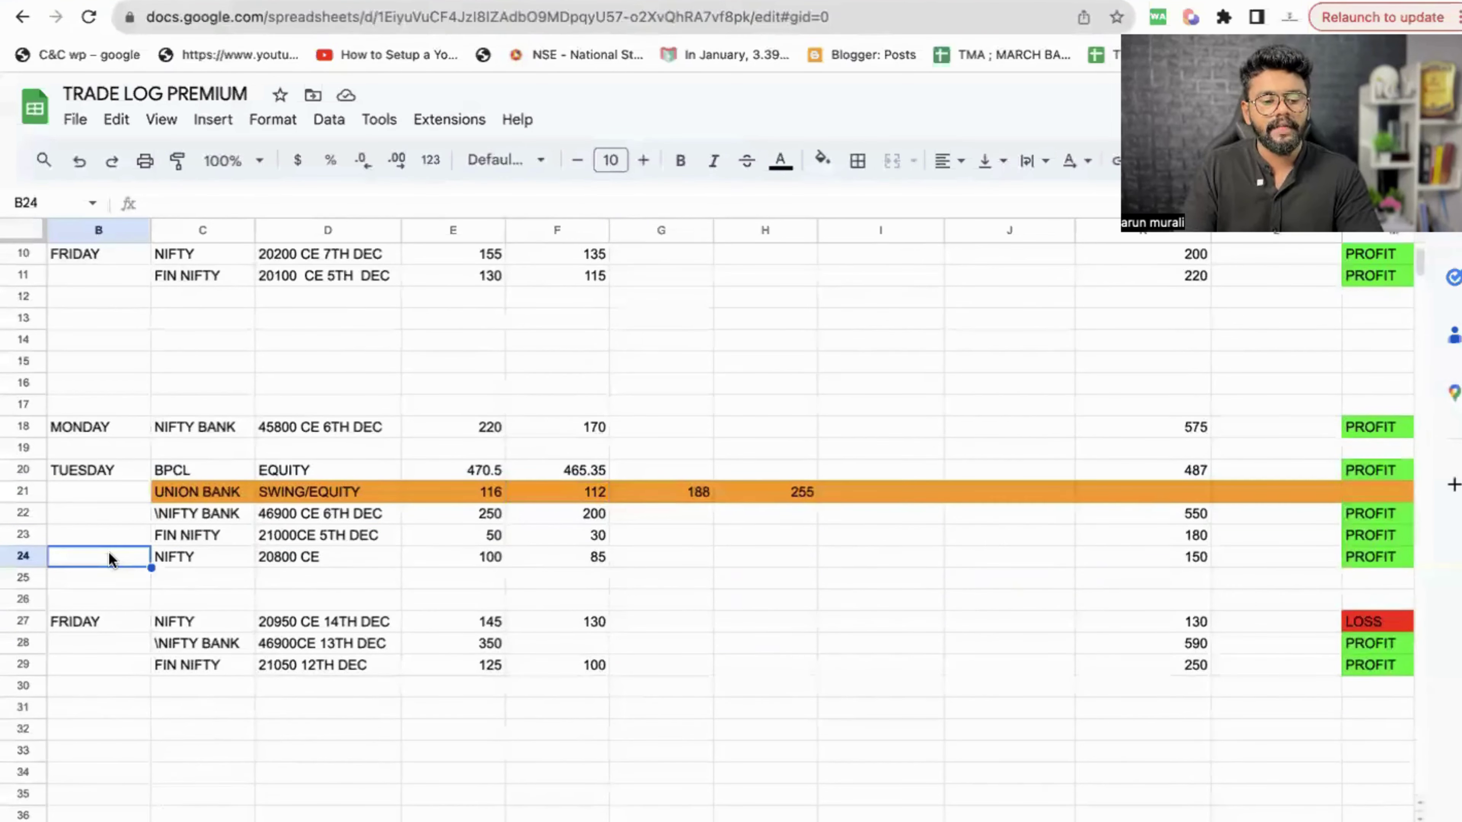
{"action": "left_click", "coordinate": [93, 529]}
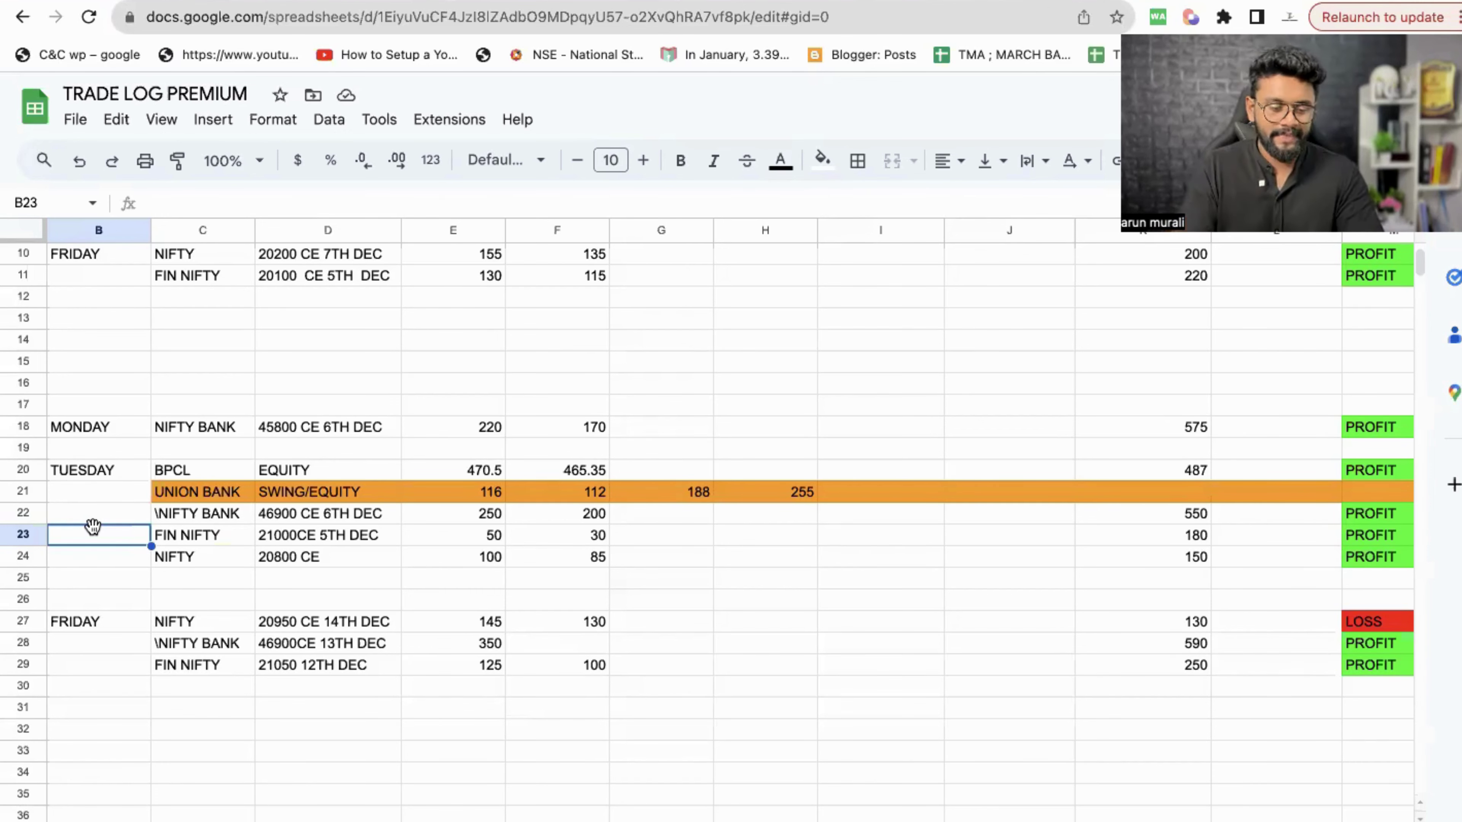
Examine the four Monday option trades in rows 38 to 41, including the close value of the last one
{"action": "scroll", "coordinate": [92, 527], "scroll_direction": "down", "scroll_amount": 5}
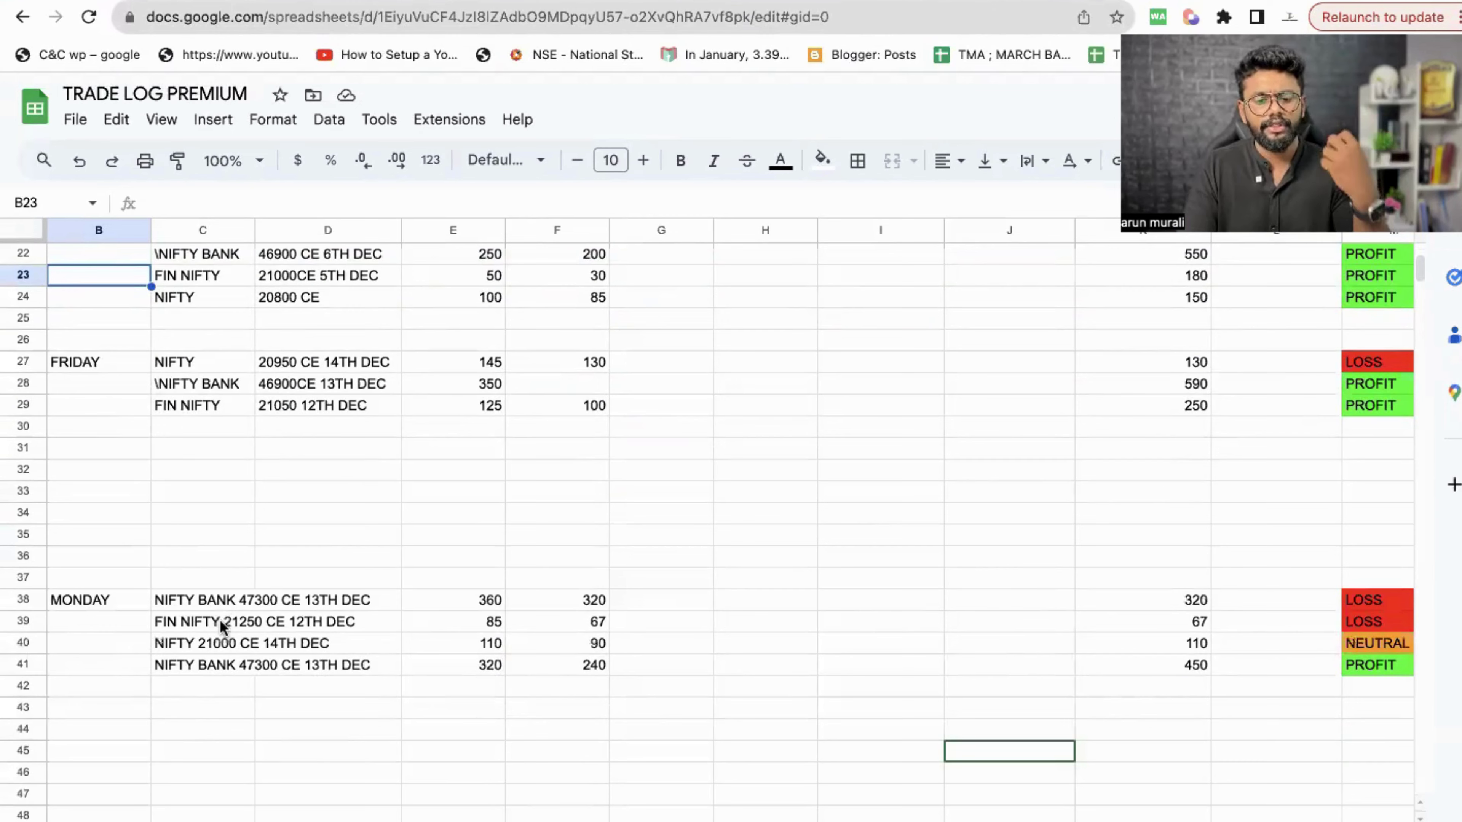
{"action": "scroll", "coordinate": [262, 503], "scroll_direction": "up", "scroll_amount": 5}
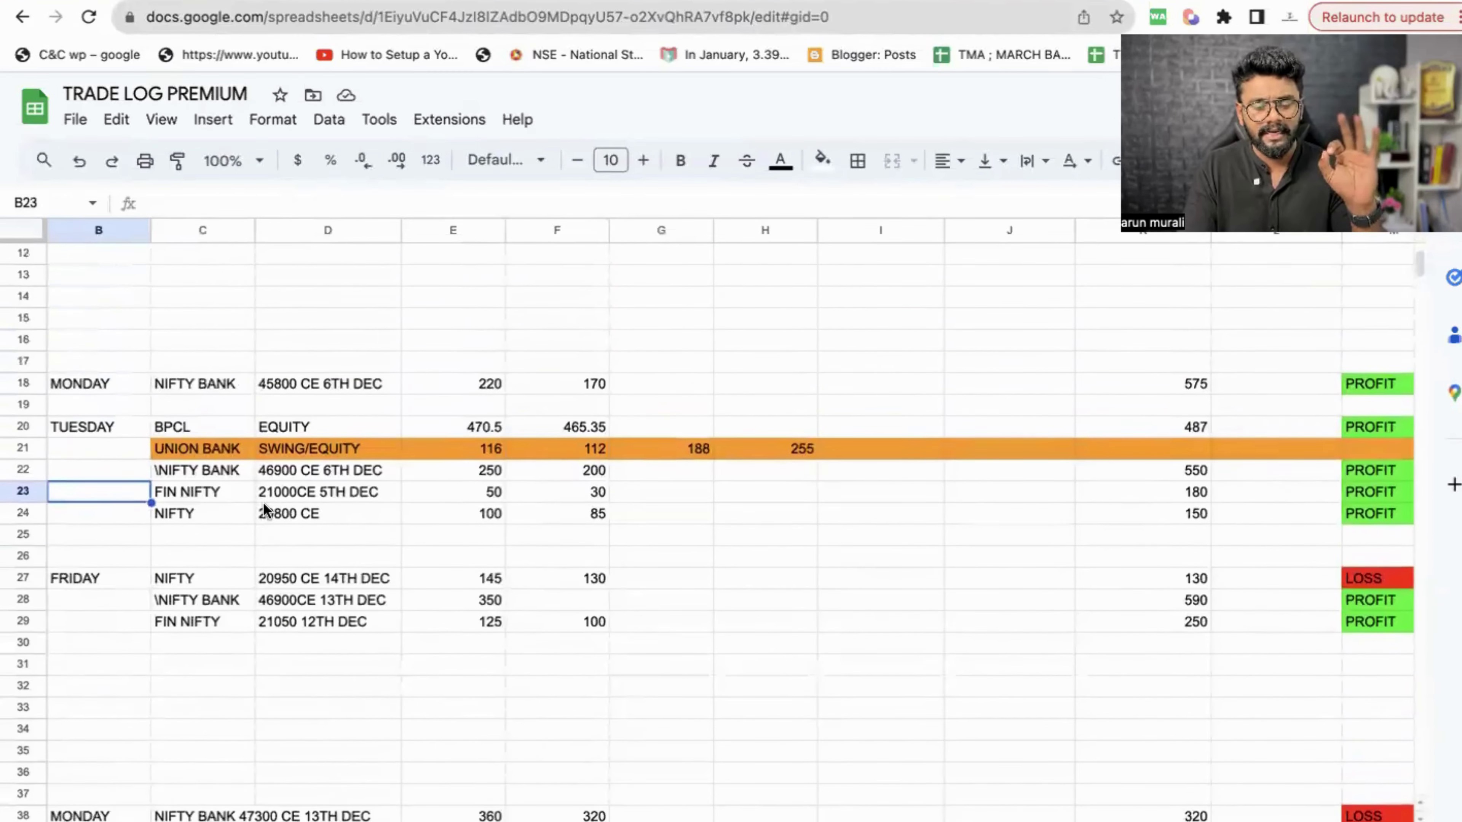
{"action": "scroll", "coordinate": [265, 510], "scroll_direction": "down", "scroll_amount": 8}
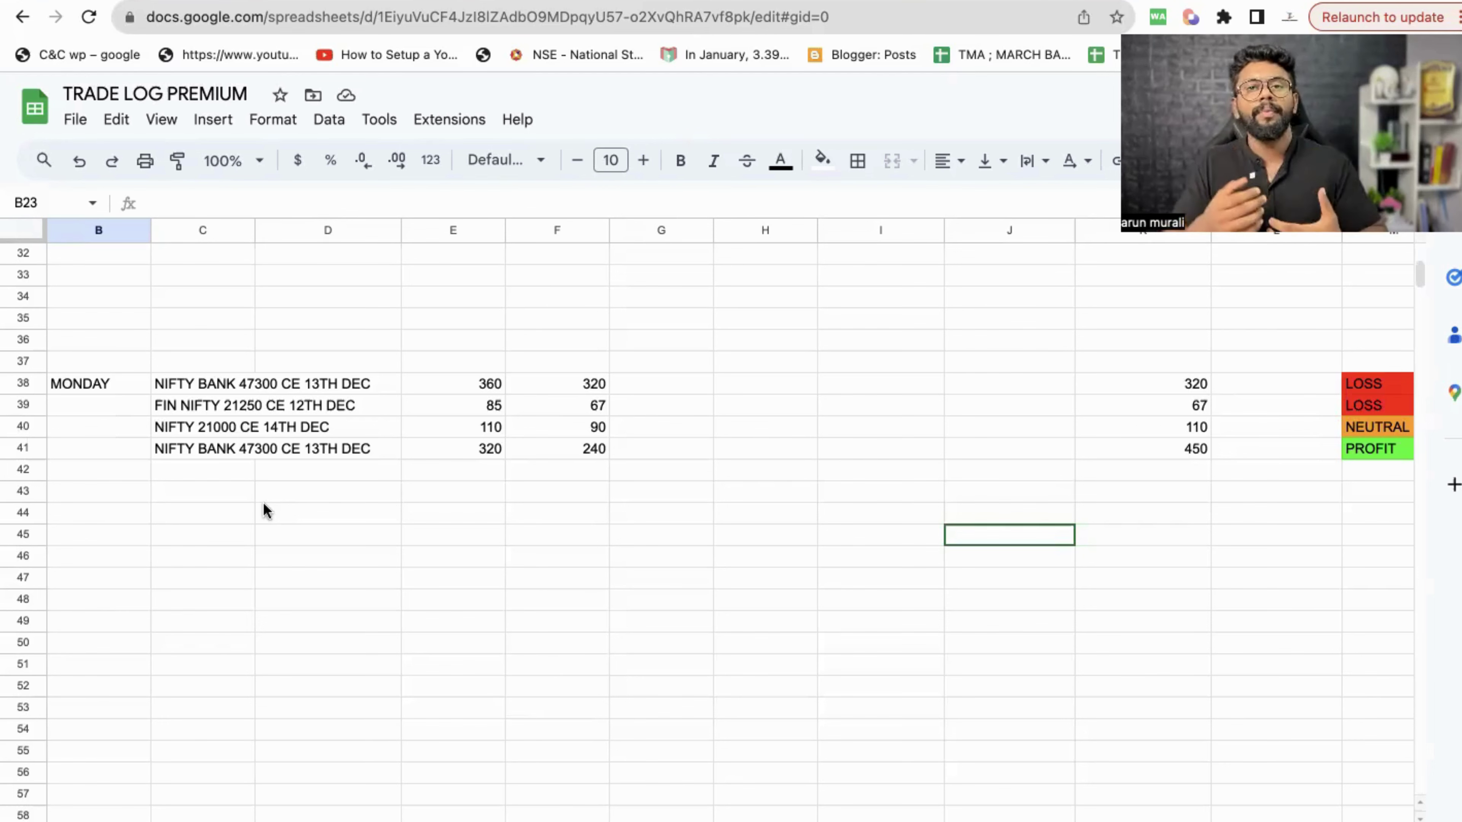
{"action": "left_click", "coordinate": [247, 382]}
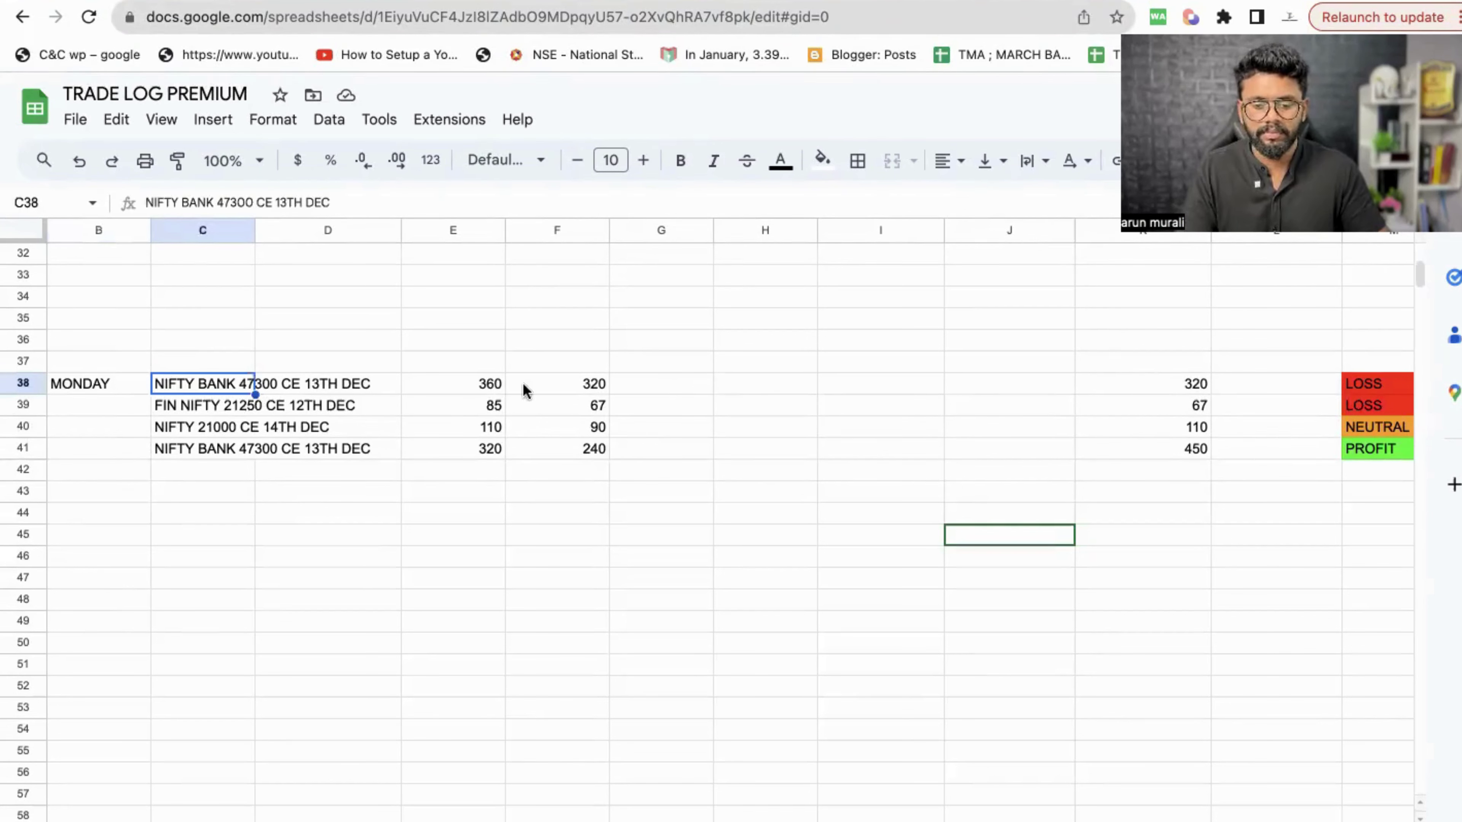
{"action": "left_click", "coordinate": [360, 407]}
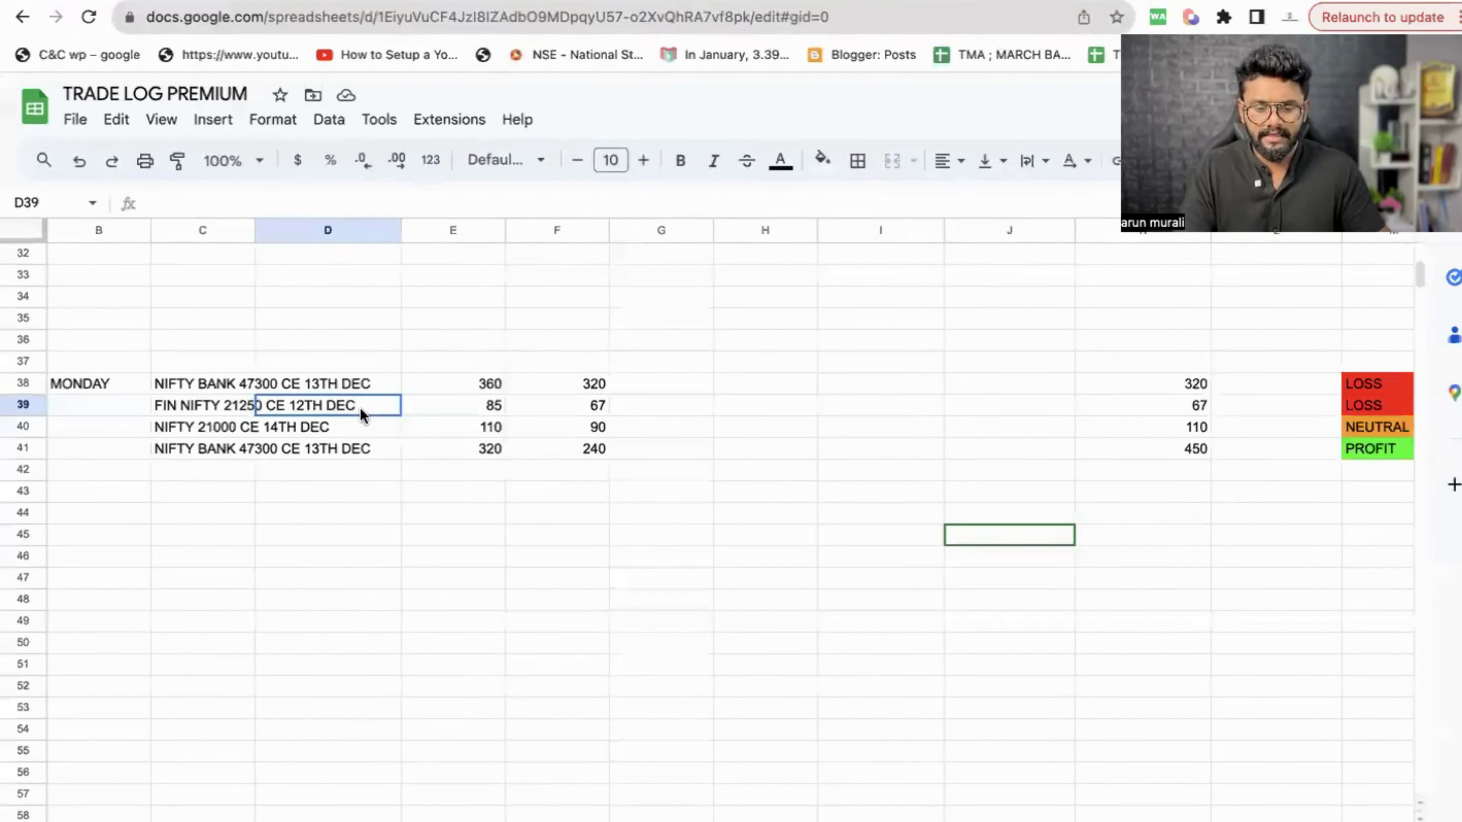
{"action": "left_click", "coordinate": [325, 426]}
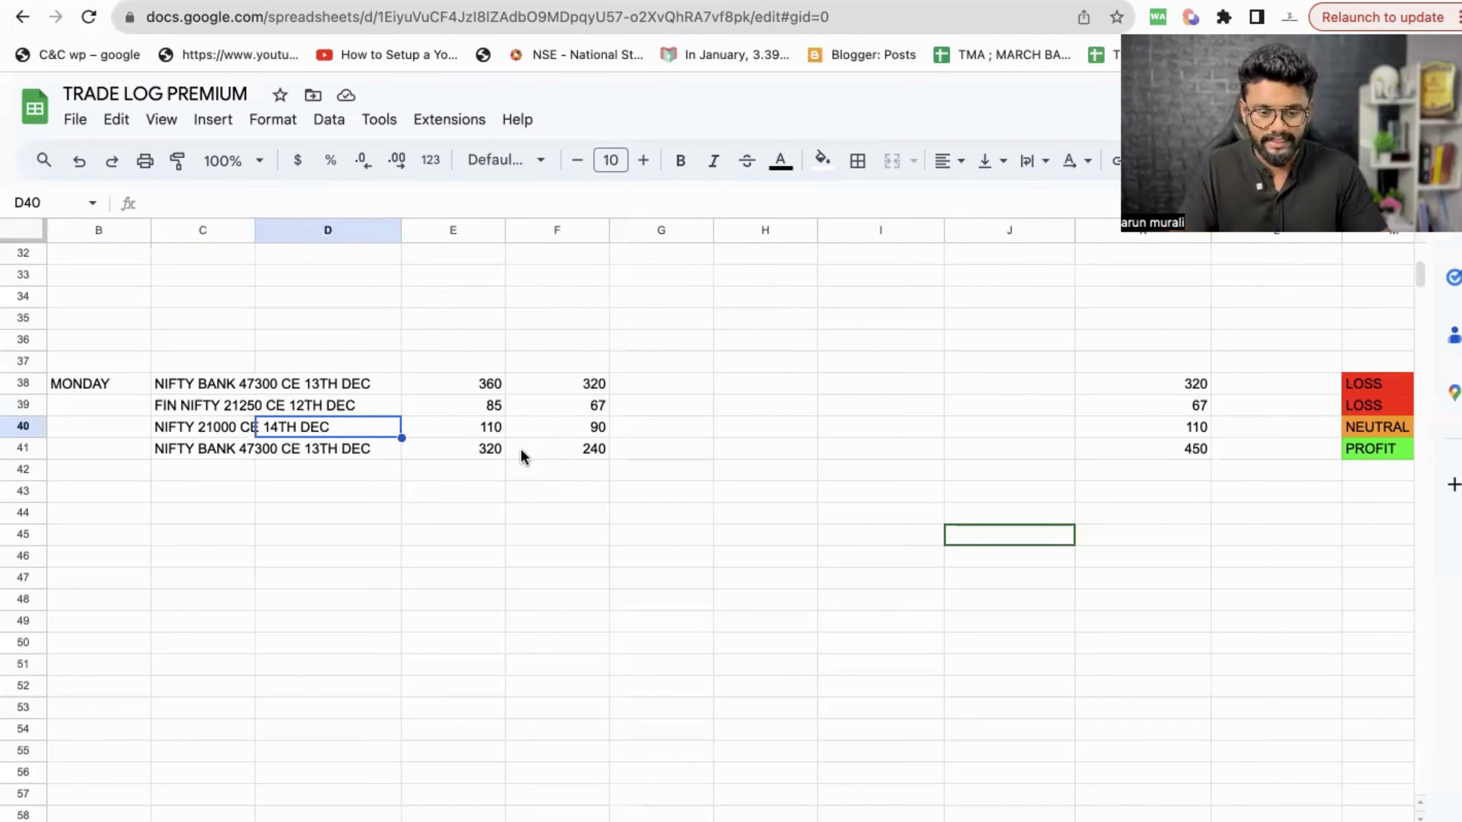
{"action": "left_click", "coordinate": [369, 455]}
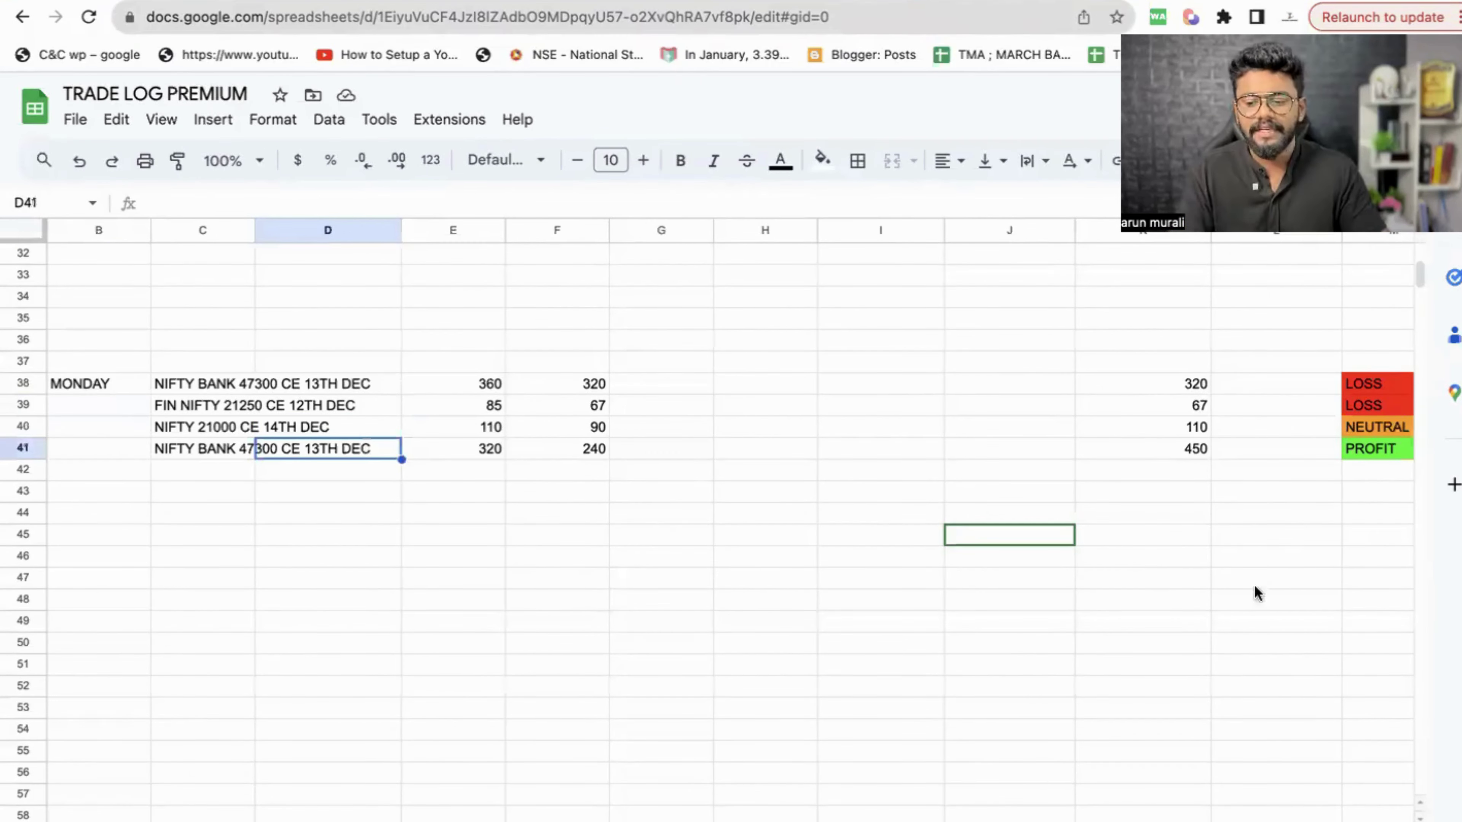
{"action": "left_click", "coordinate": [1145, 455]}
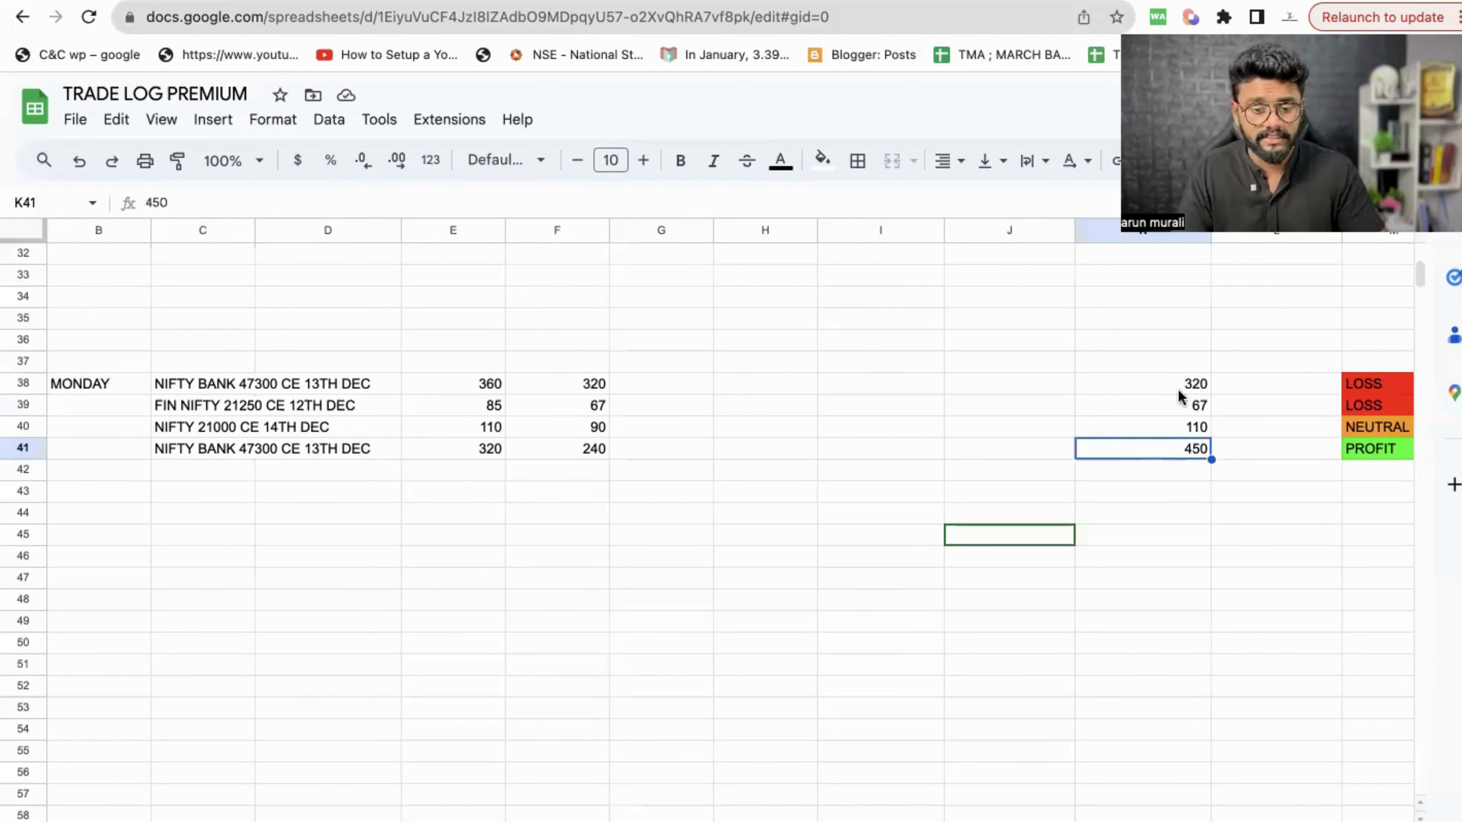
Compare the entry and close values of the three Friday trades in rows 27 to 29
{"action": "scroll", "coordinate": [1180, 396], "scroll_direction": "up", "scroll_amount": 3}
{"action": "scroll", "coordinate": [1180, 396], "scroll_direction": "up", "scroll_amount": 1}
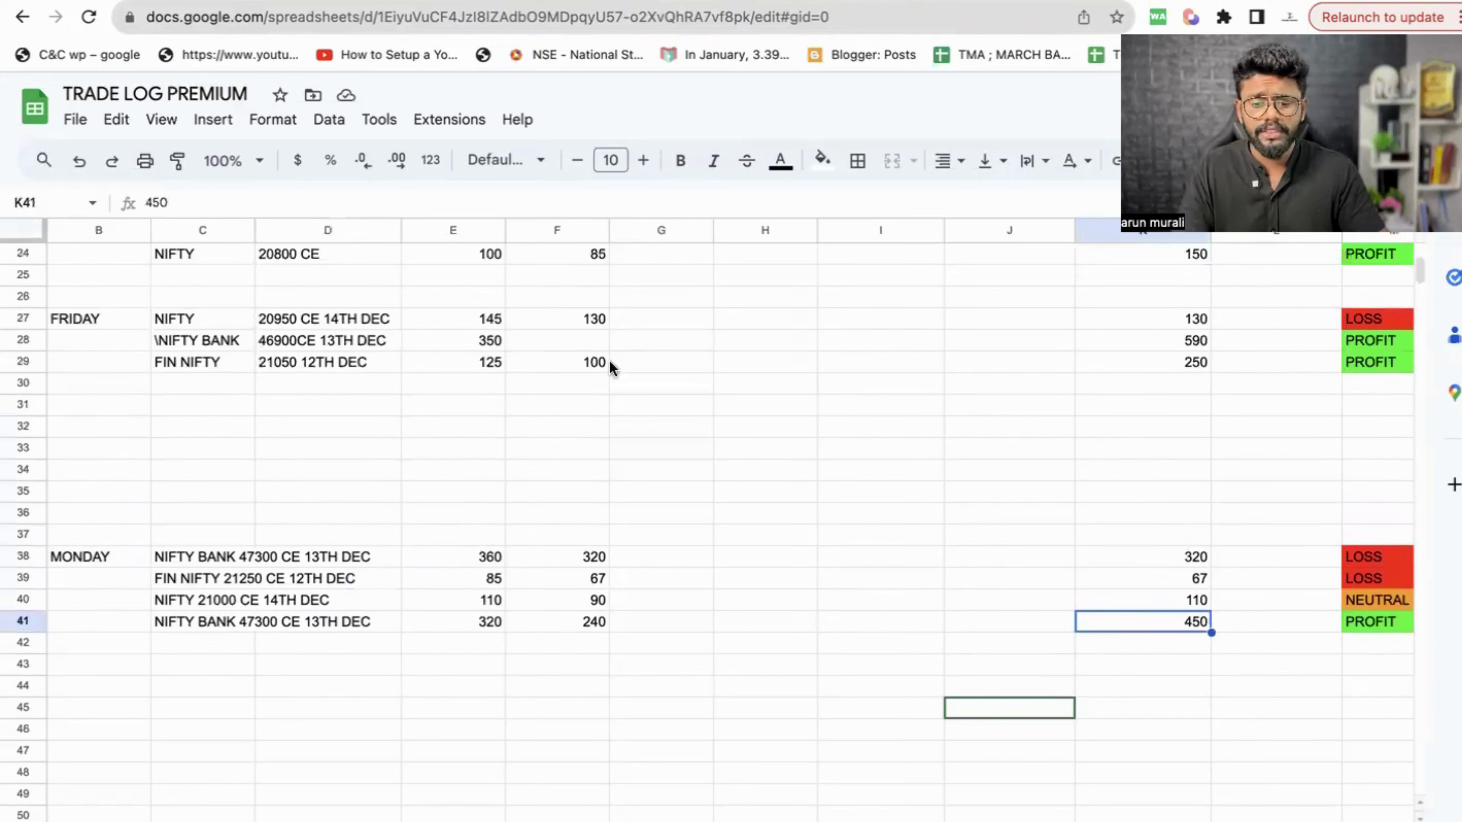
{"action": "left_click", "coordinate": [469, 323]}
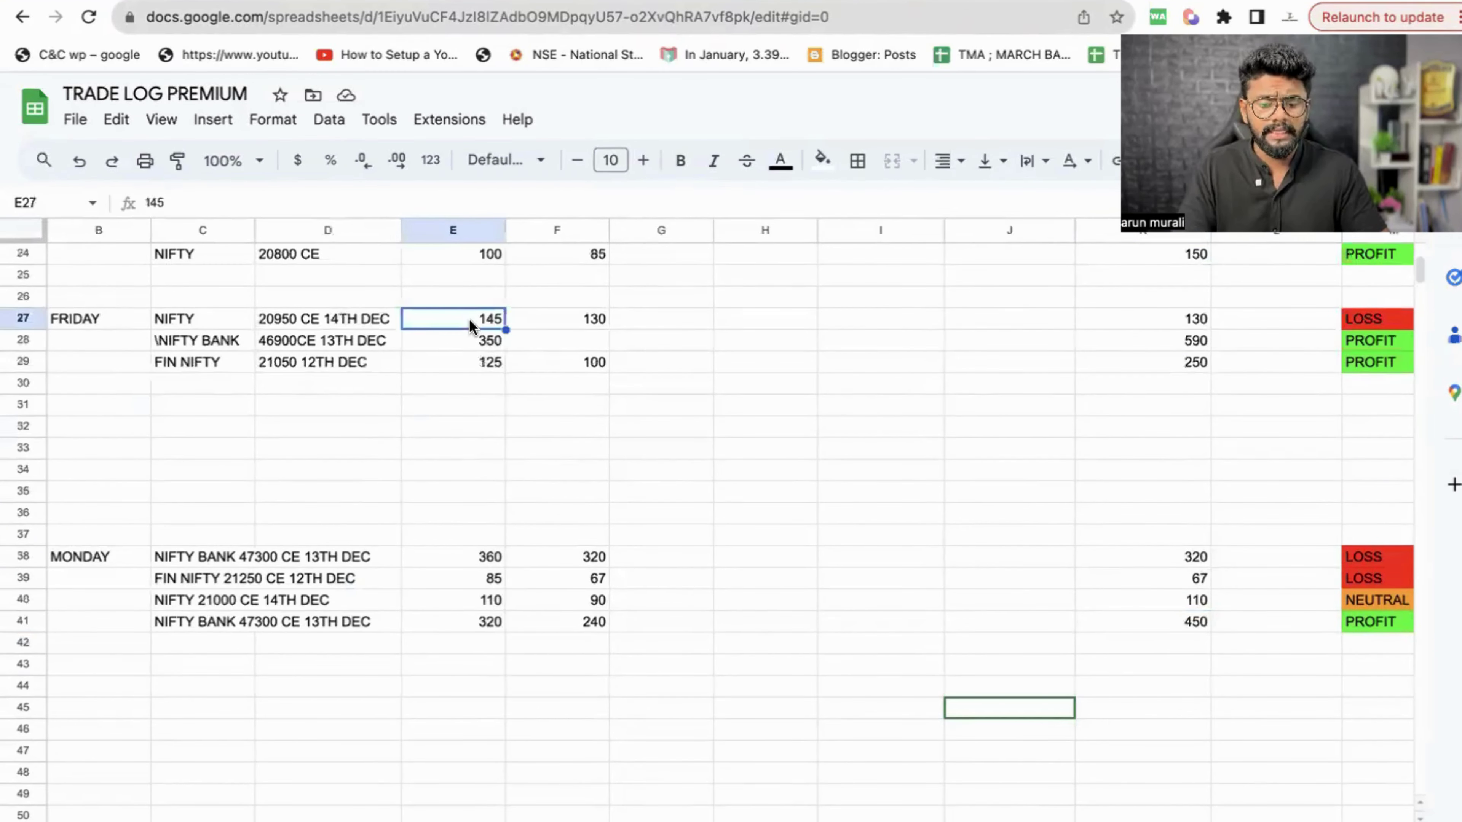
{"action": "scroll", "coordinate": [1193, 332], "scroll_direction": "up", "scroll_amount": 1}
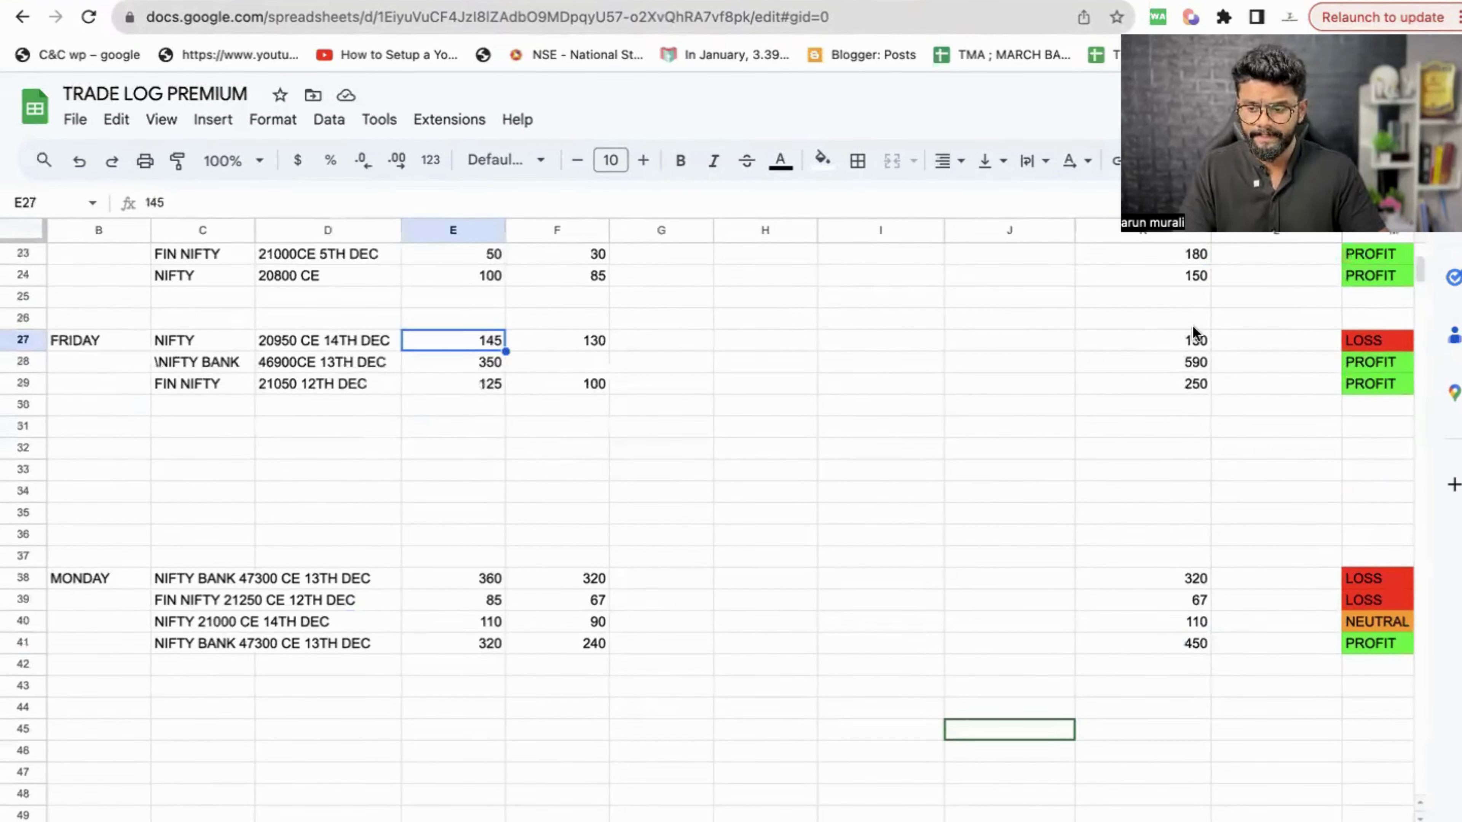
{"action": "left_click", "coordinate": [1158, 347]}
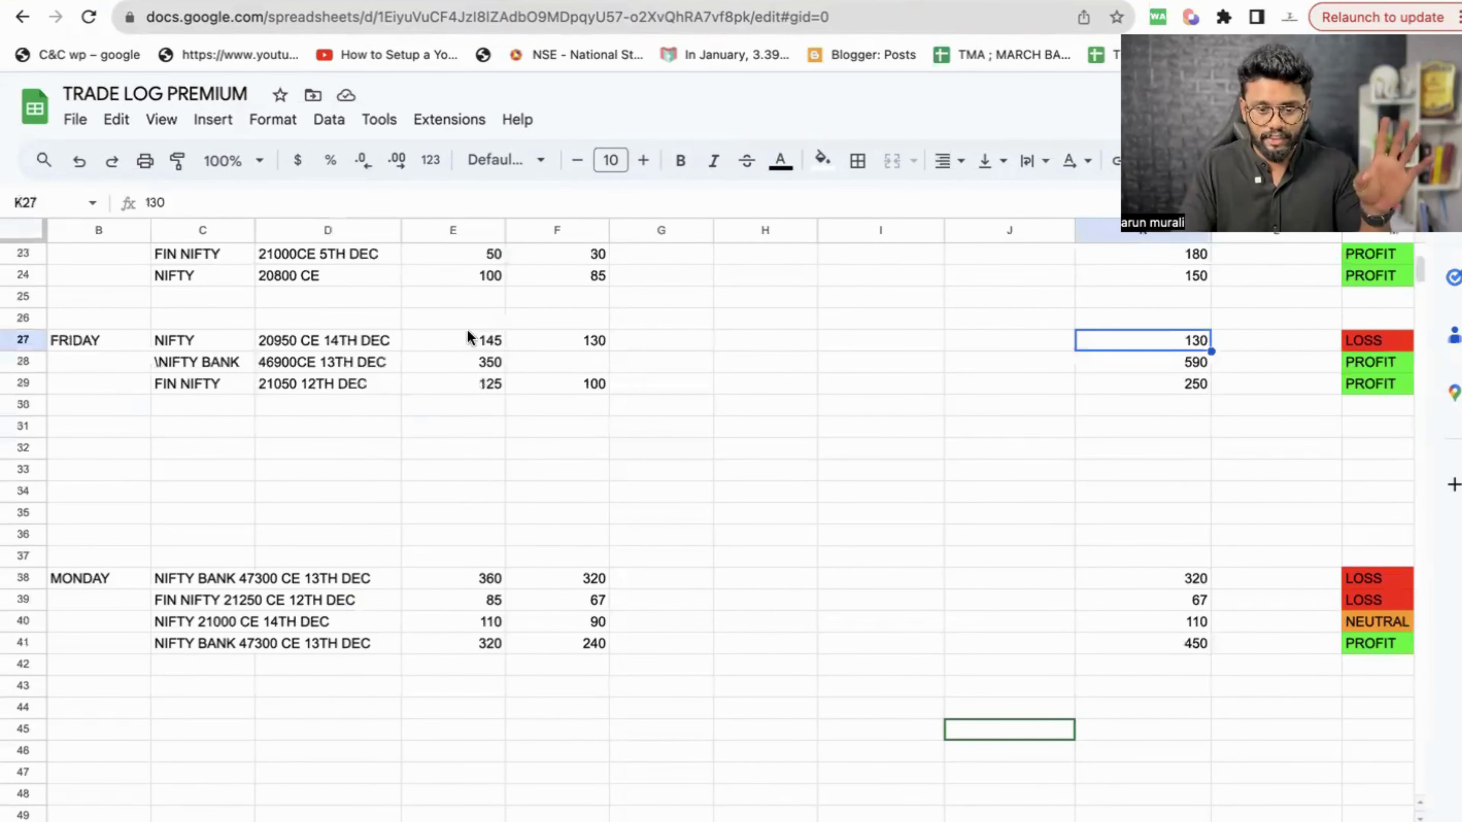
{"action": "left_click", "coordinate": [473, 363]}
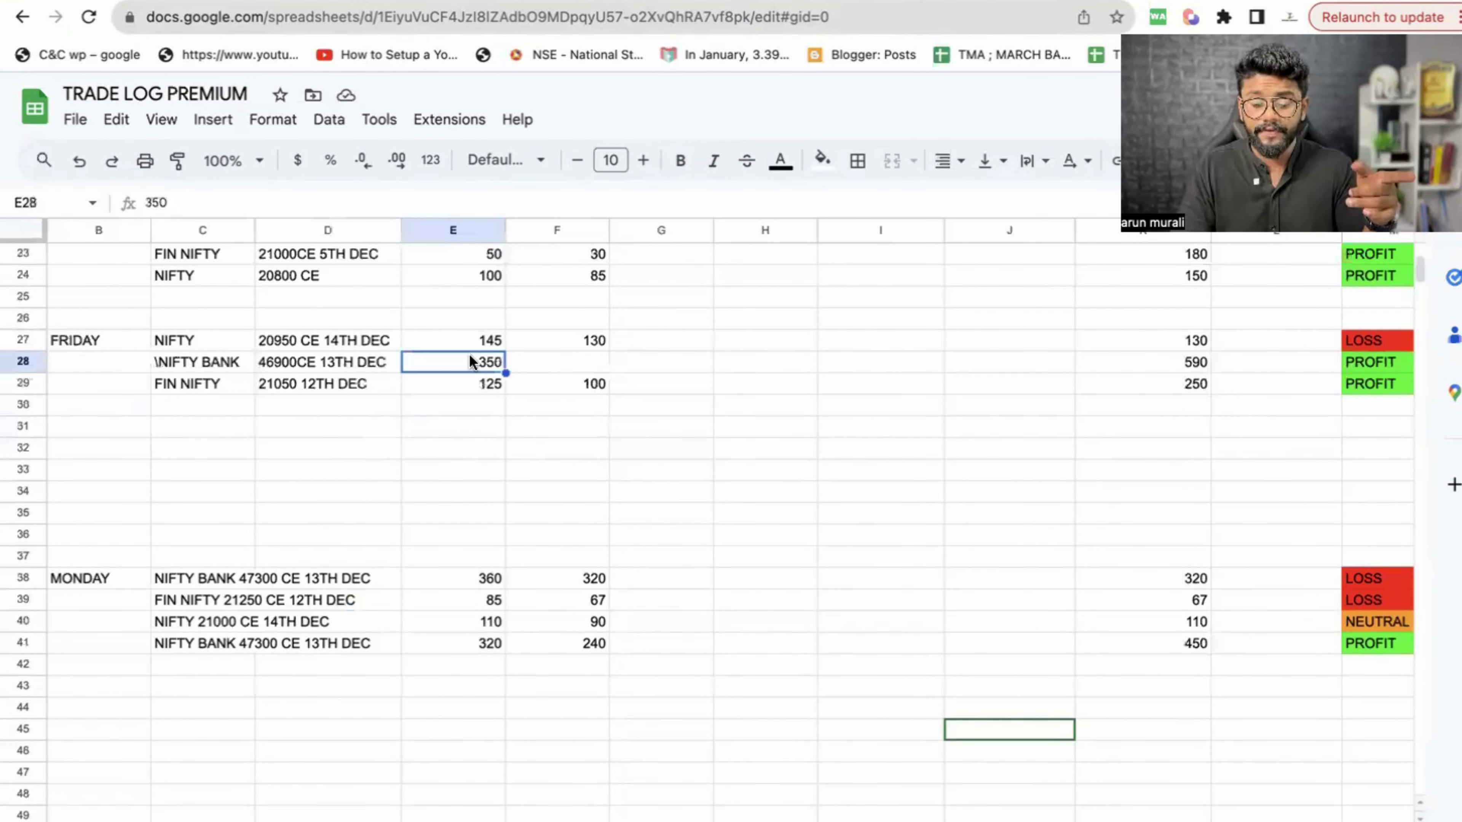
{"action": "left_click", "coordinate": [1195, 364]}
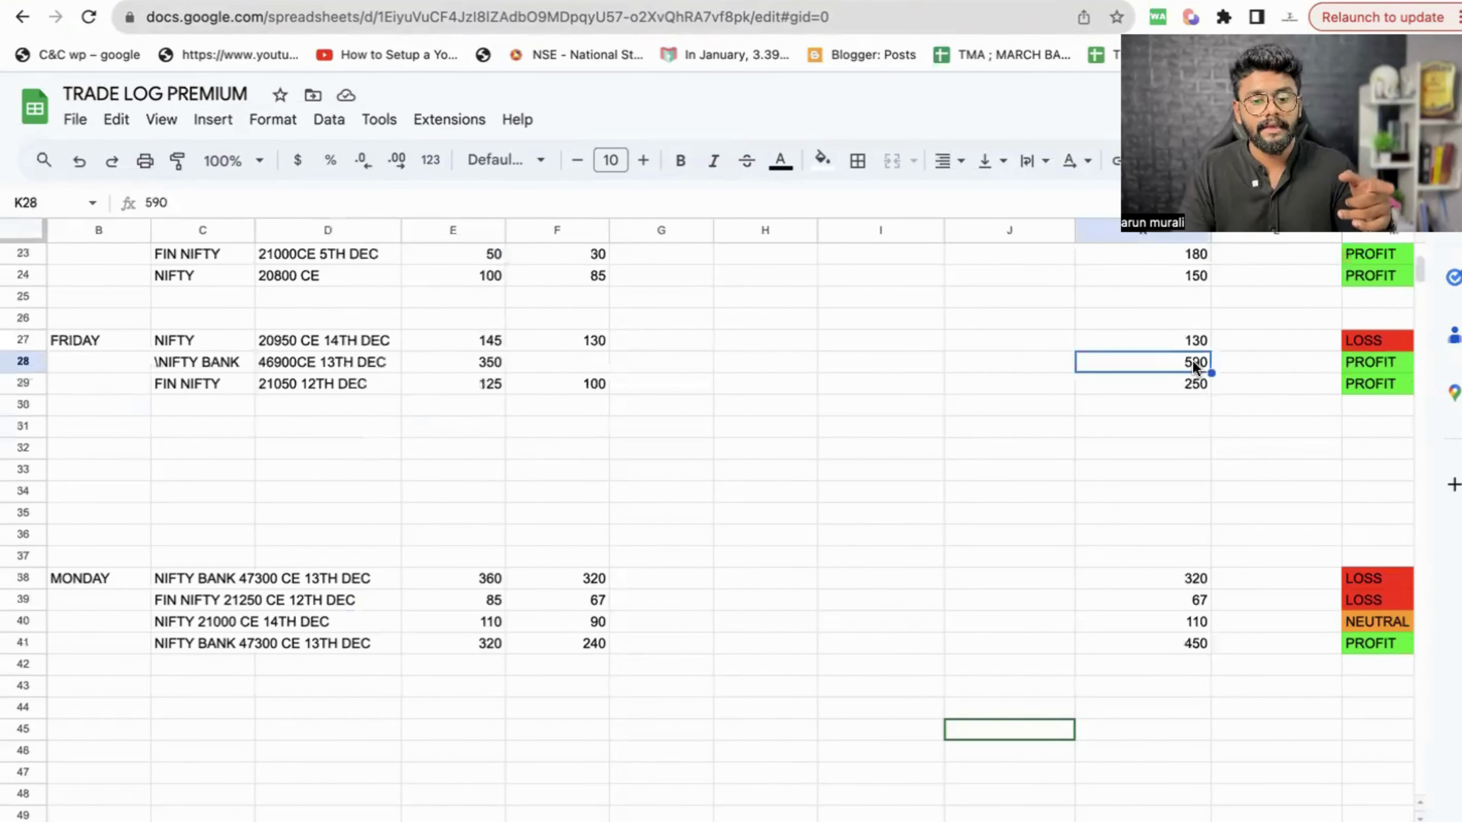
{"action": "left_click", "coordinate": [486, 389]}
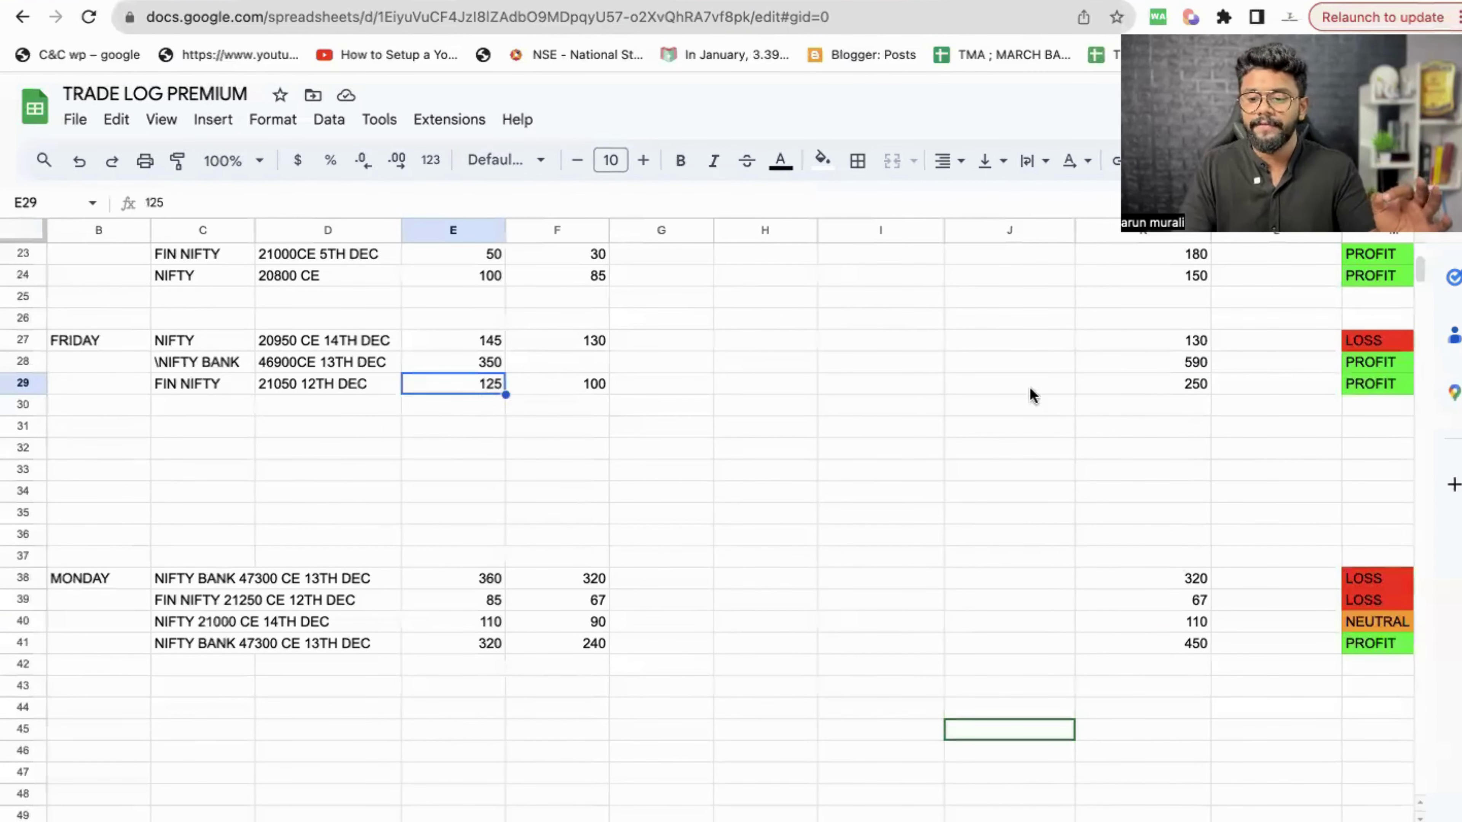
{"action": "left_click", "coordinate": [1140, 376]}
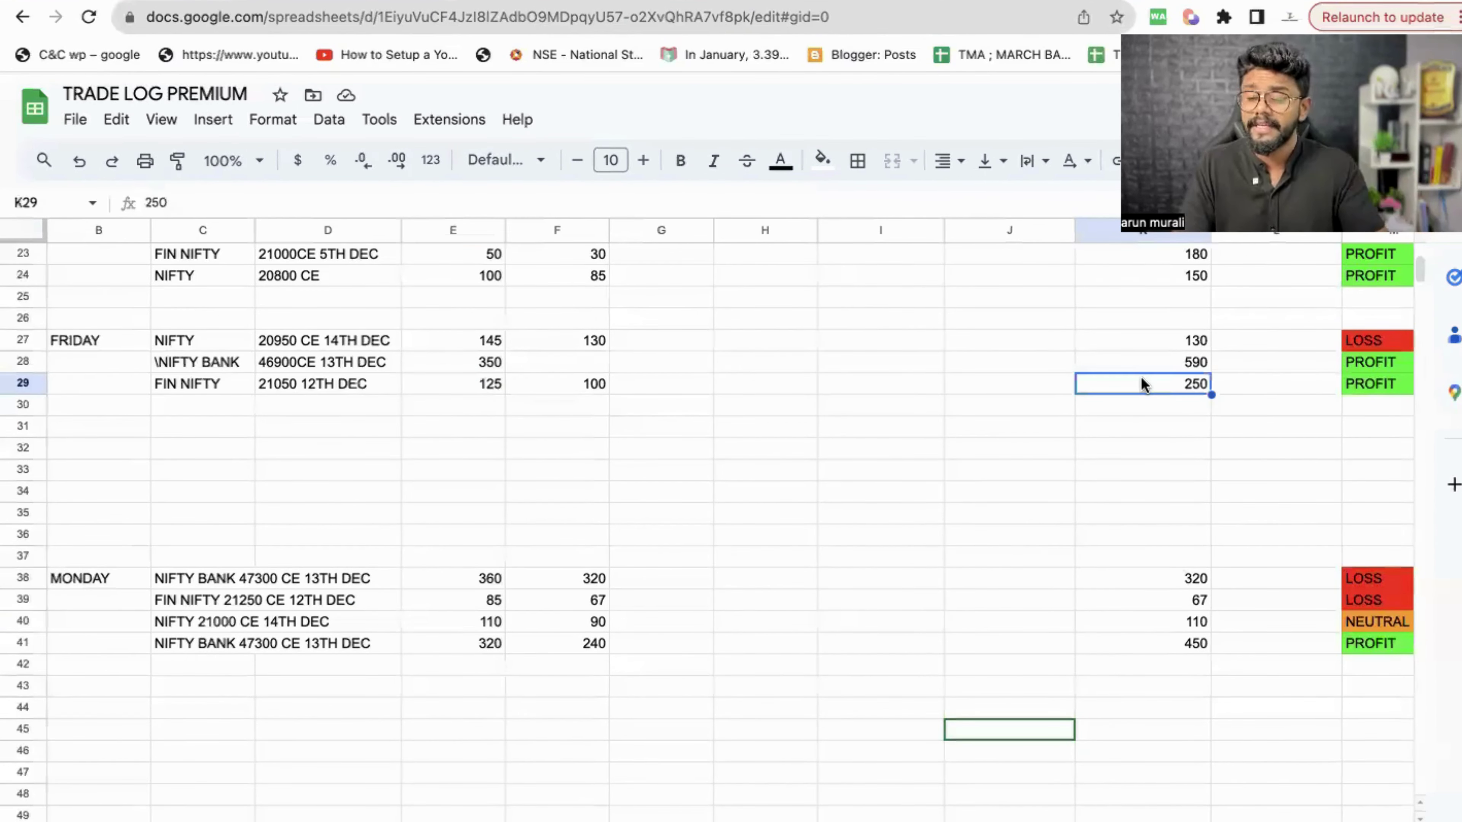
{"action": "scroll", "coordinate": [1141, 378], "scroll_direction": "up", "scroll_amount": 2}
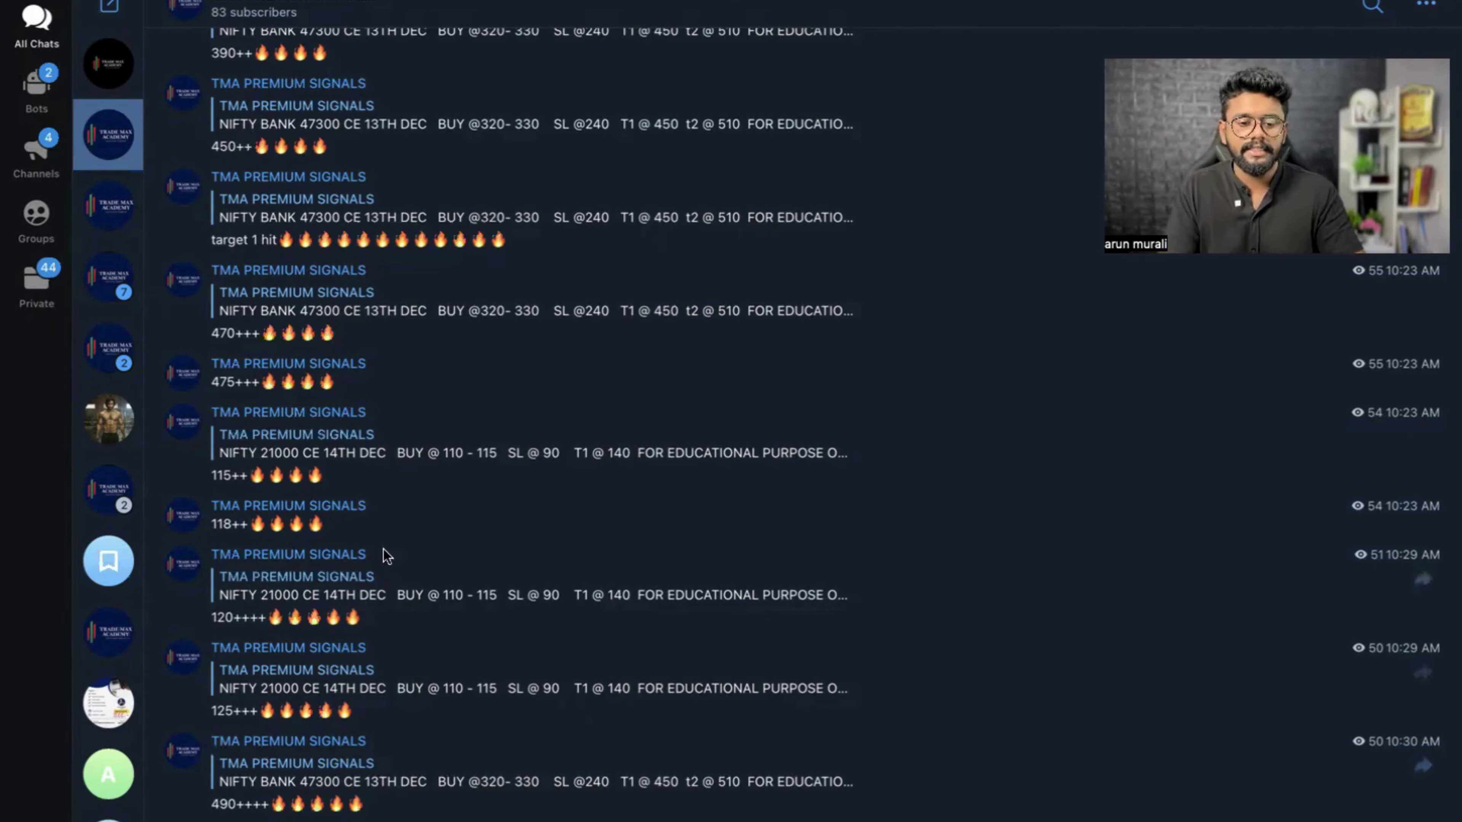
Read back through today's TMA PREMIUM SIGNALS messages in Telegram to the UNION BANK swing call, highlighting the NIFTY BANK second target
{"action": "scroll", "coordinate": [384, 549], "scroll_direction": "up", "scroll_amount": 5}
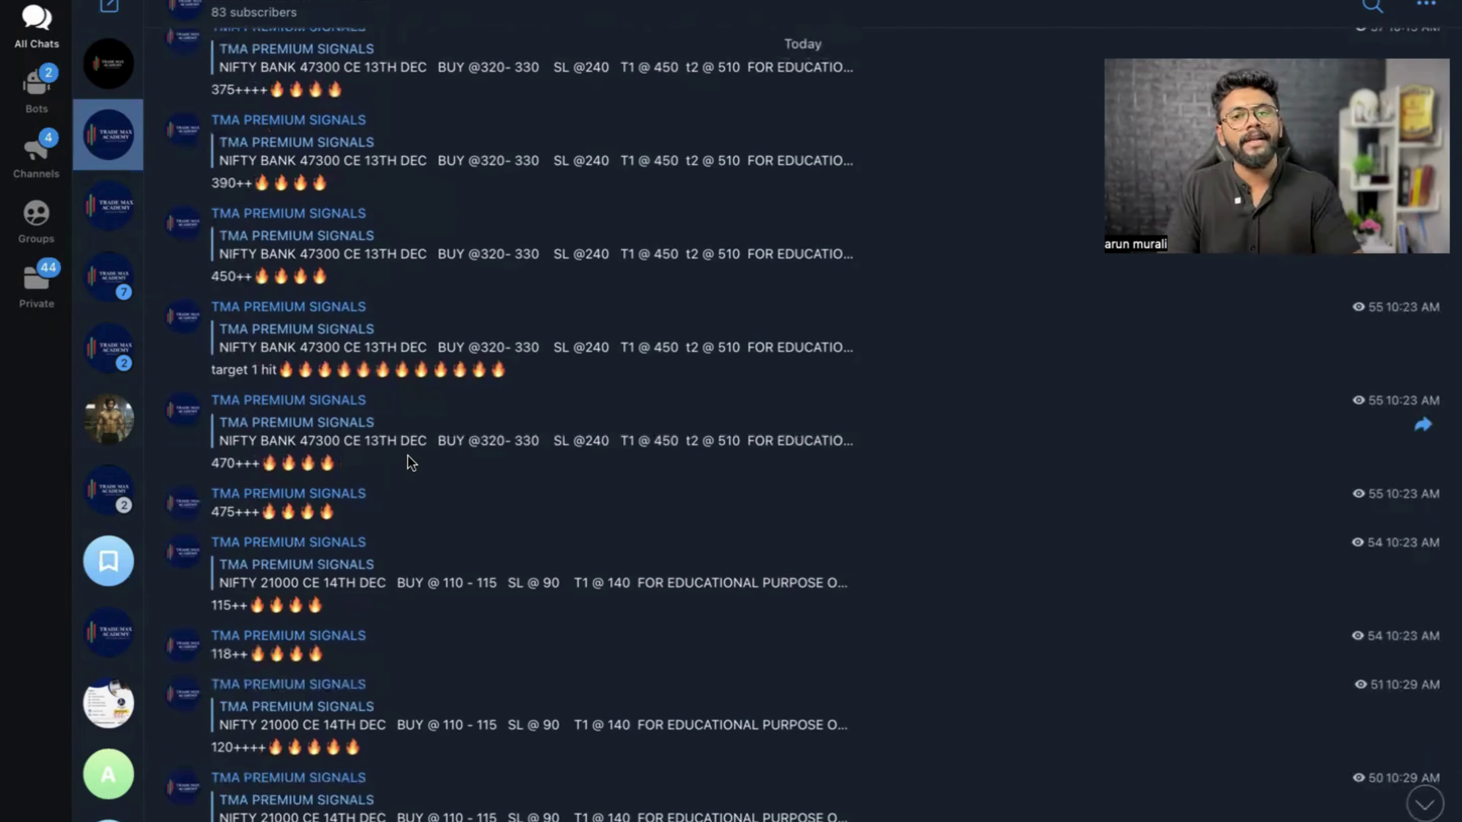
{"action": "scroll", "coordinate": [411, 463], "scroll_direction": "up", "scroll_amount": 20}
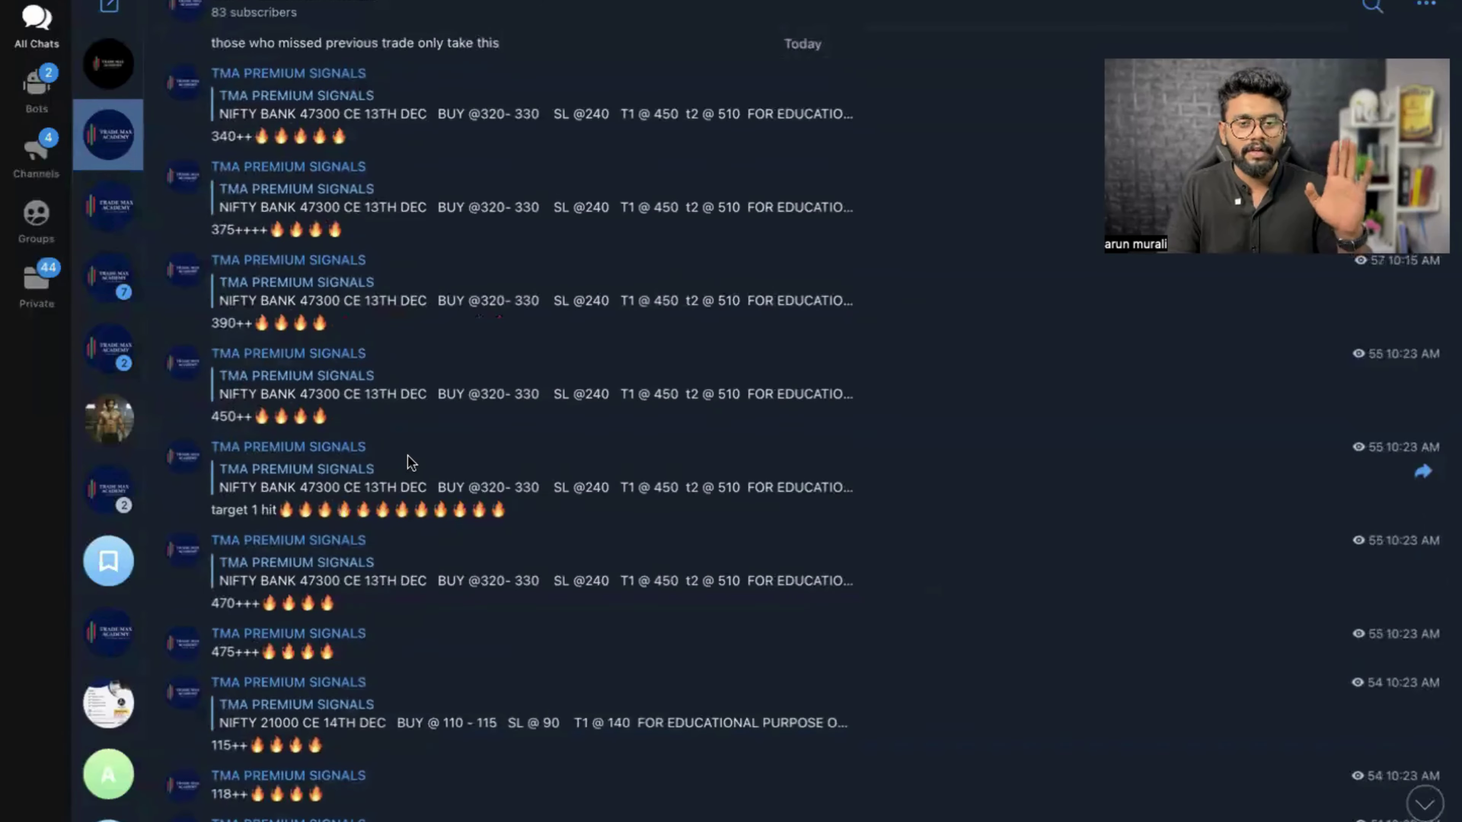
{"action": "scroll", "coordinate": [409, 459], "scroll_direction": "up", "scroll_amount": 10}
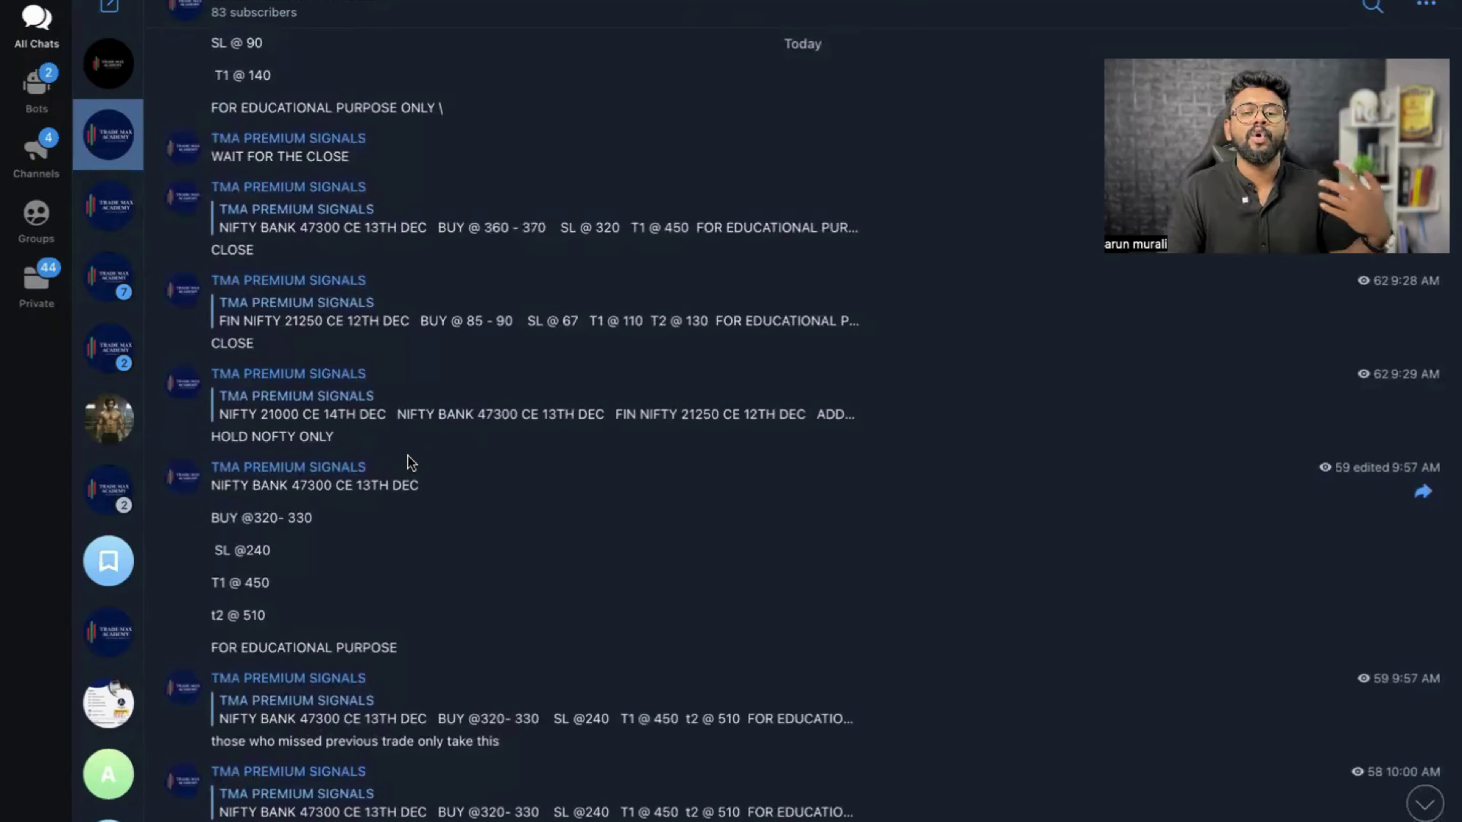
{"action": "left_click_drag", "start_coordinate": [228, 615], "coordinate": [321, 625]}
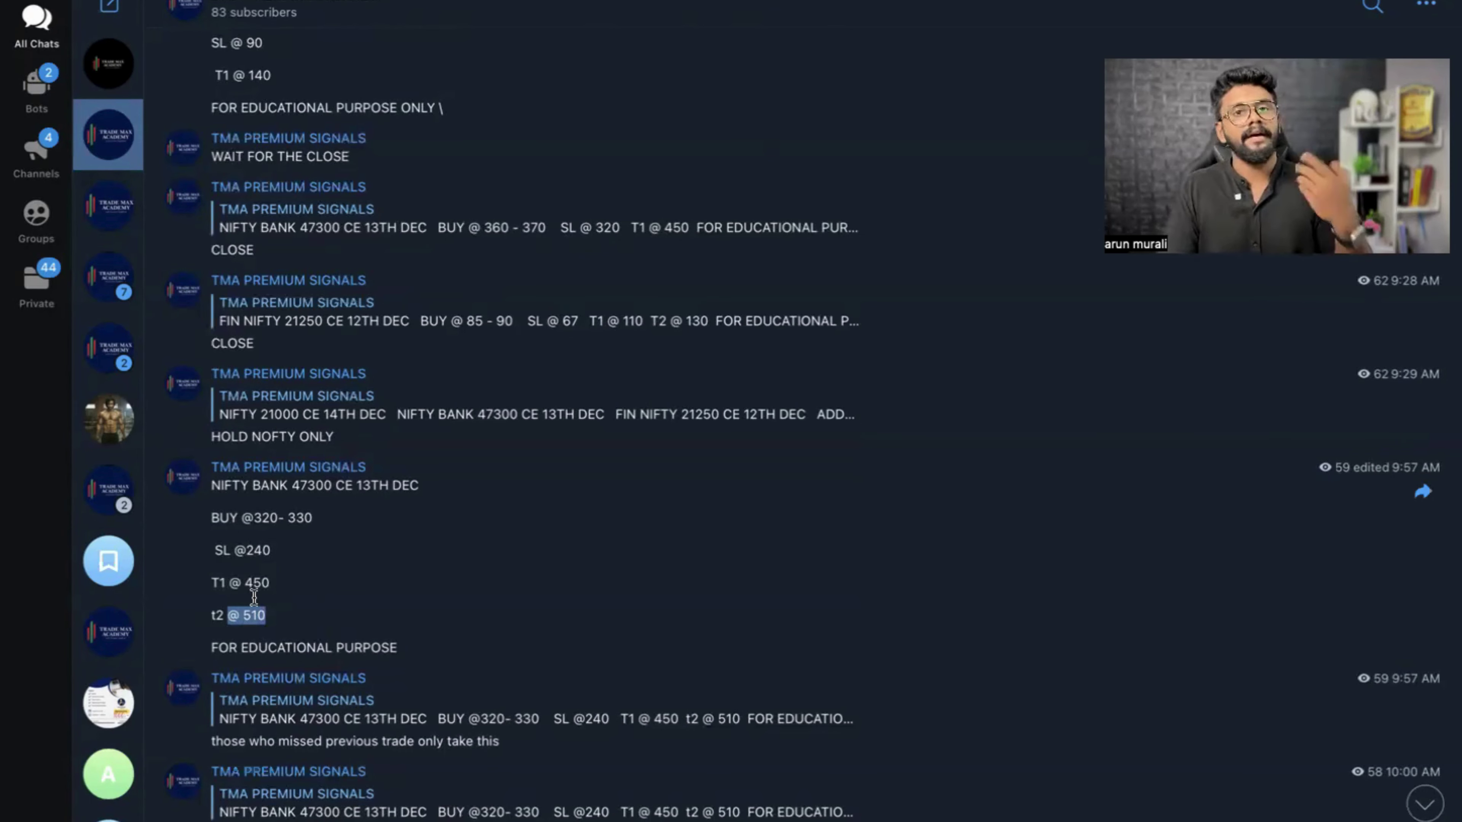
{"action": "scroll", "coordinate": [254, 597], "scroll_direction": "up", "scroll_amount": 15}
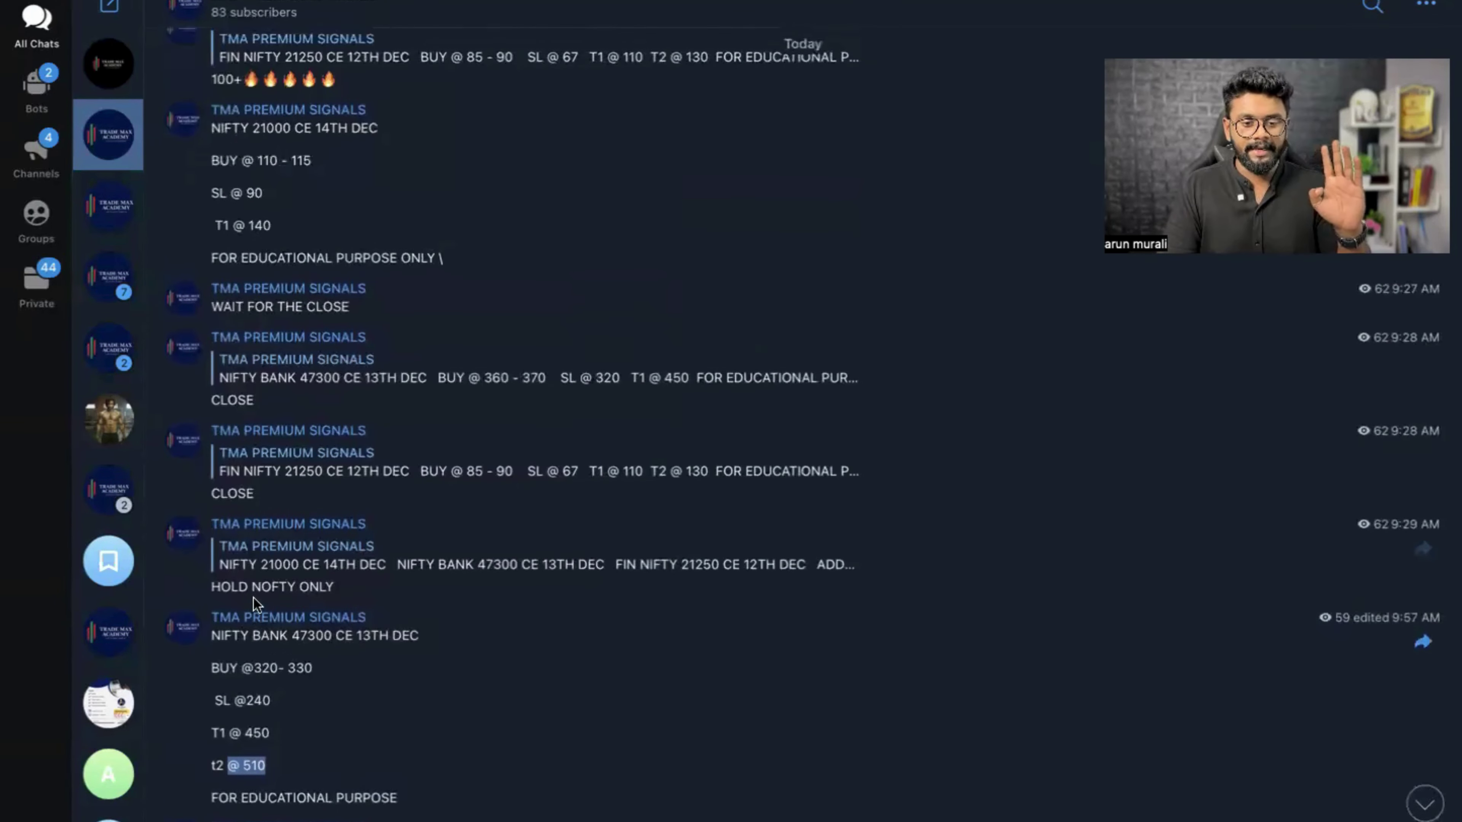
{"action": "scroll", "coordinate": [254, 598], "scroll_direction": "up", "scroll_amount": 15}
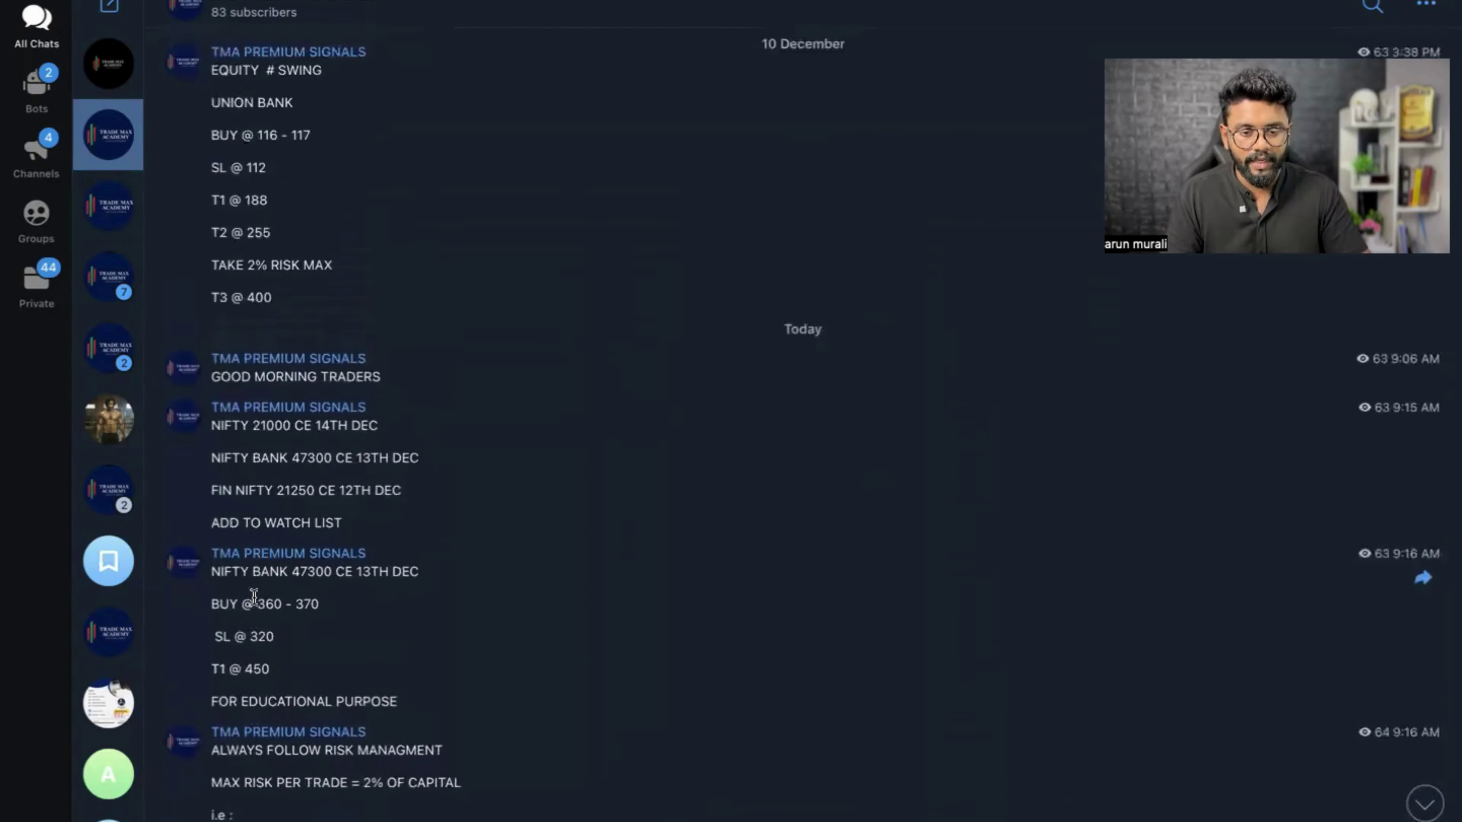
Read the 08 December updates on the NIFTY BANK, FIN NIFTY and NIFTY calls in TMA PREMIUM SIGNALS
{"action": "scroll", "coordinate": [254, 598], "scroll_direction": "down", "scroll_amount": 15}
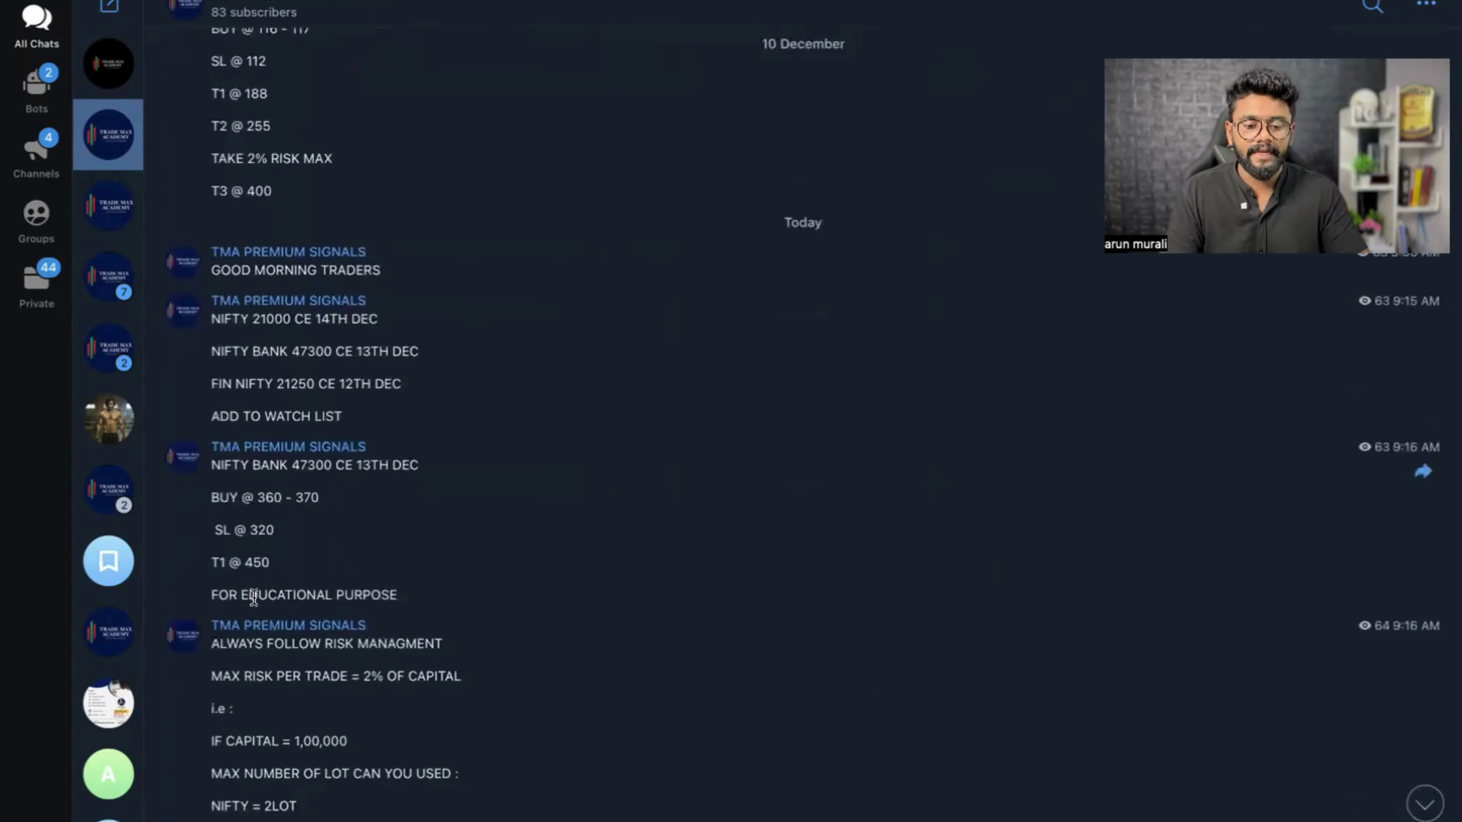
{"action": "scroll", "coordinate": [254, 597], "scroll_direction": "up", "scroll_amount": 15}
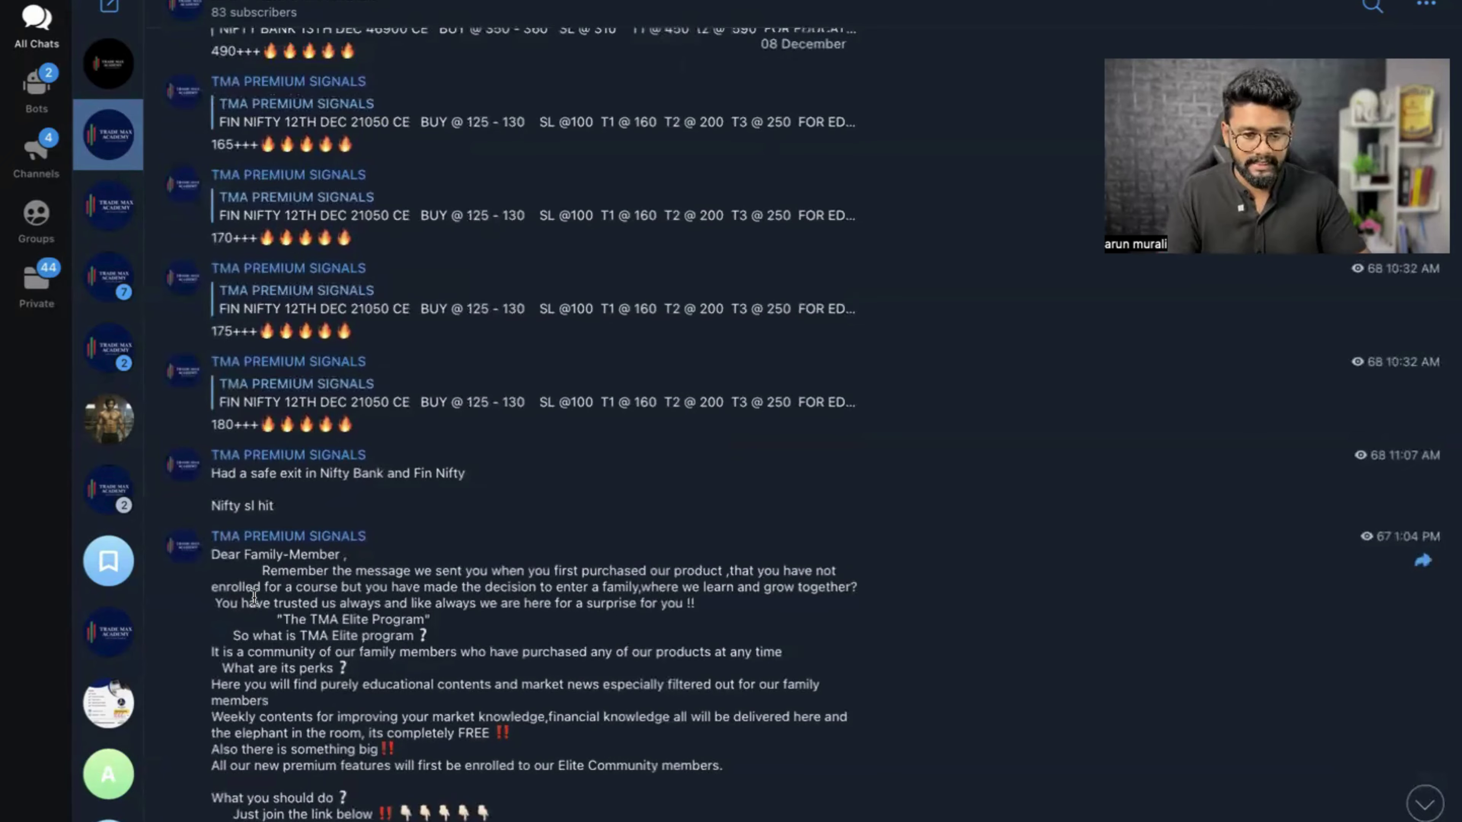
{"action": "scroll", "coordinate": [253, 596], "scroll_direction": "up", "scroll_amount": 10}
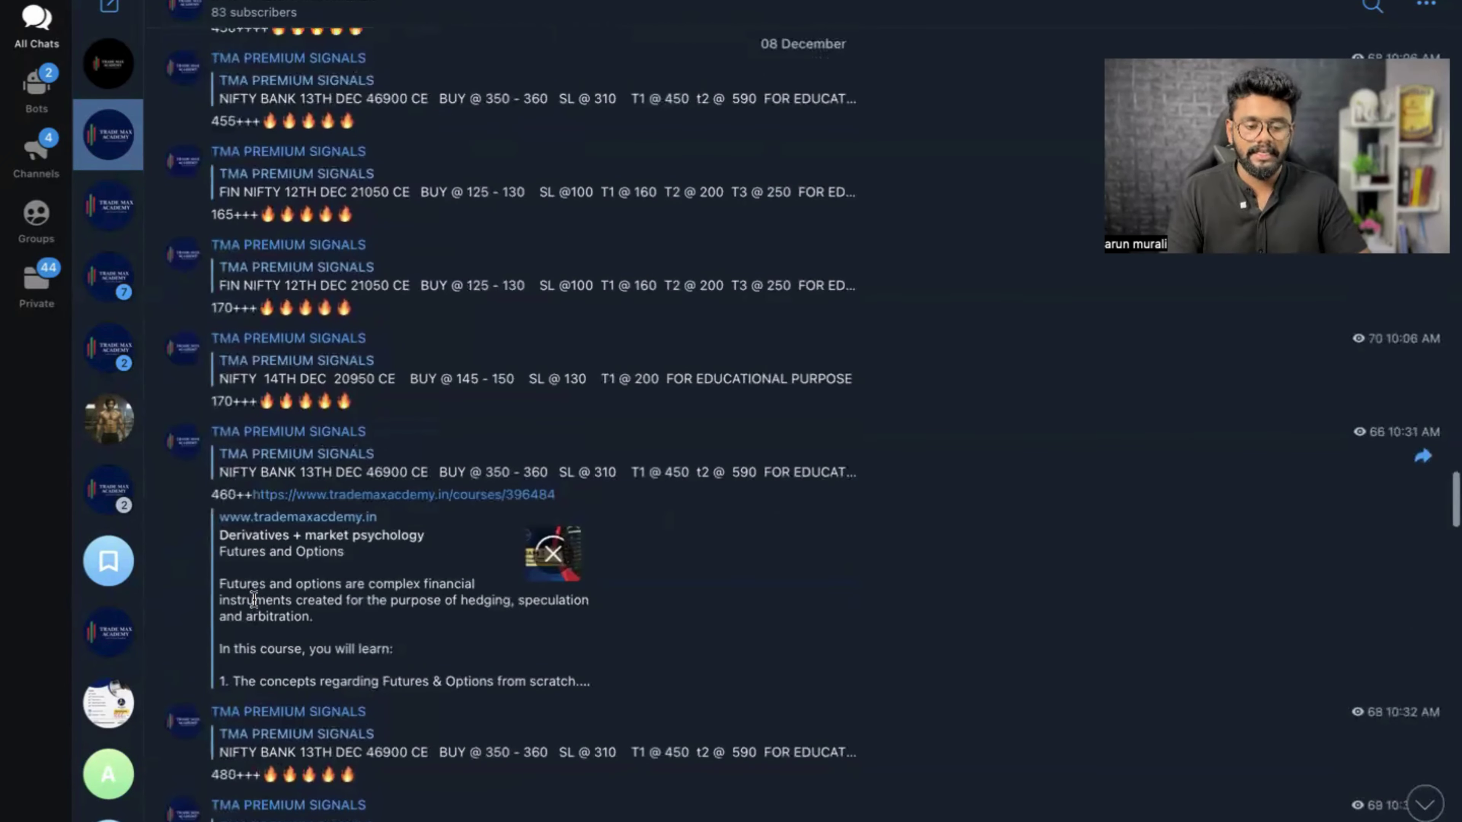
{"action": "scroll", "coordinate": [254, 599], "scroll_direction": "down", "scroll_amount": 10}
{"action": "scroll", "coordinate": [254, 599], "scroll_direction": "down", "scroll_amount": 3}
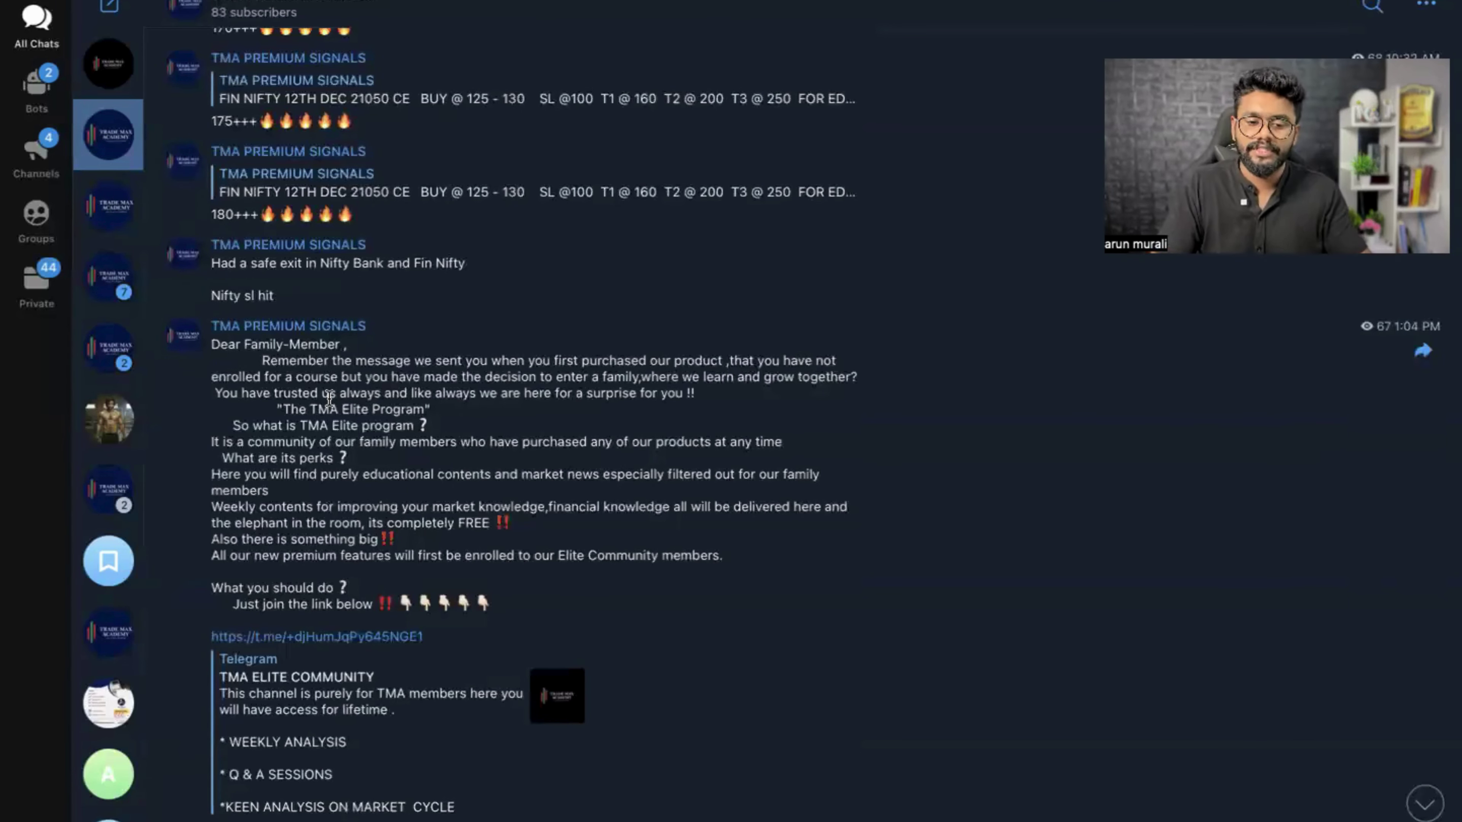
{"action": "scroll", "coordinate": [322, 335], "scroll_direction": "up", "scroll_amount": 10}
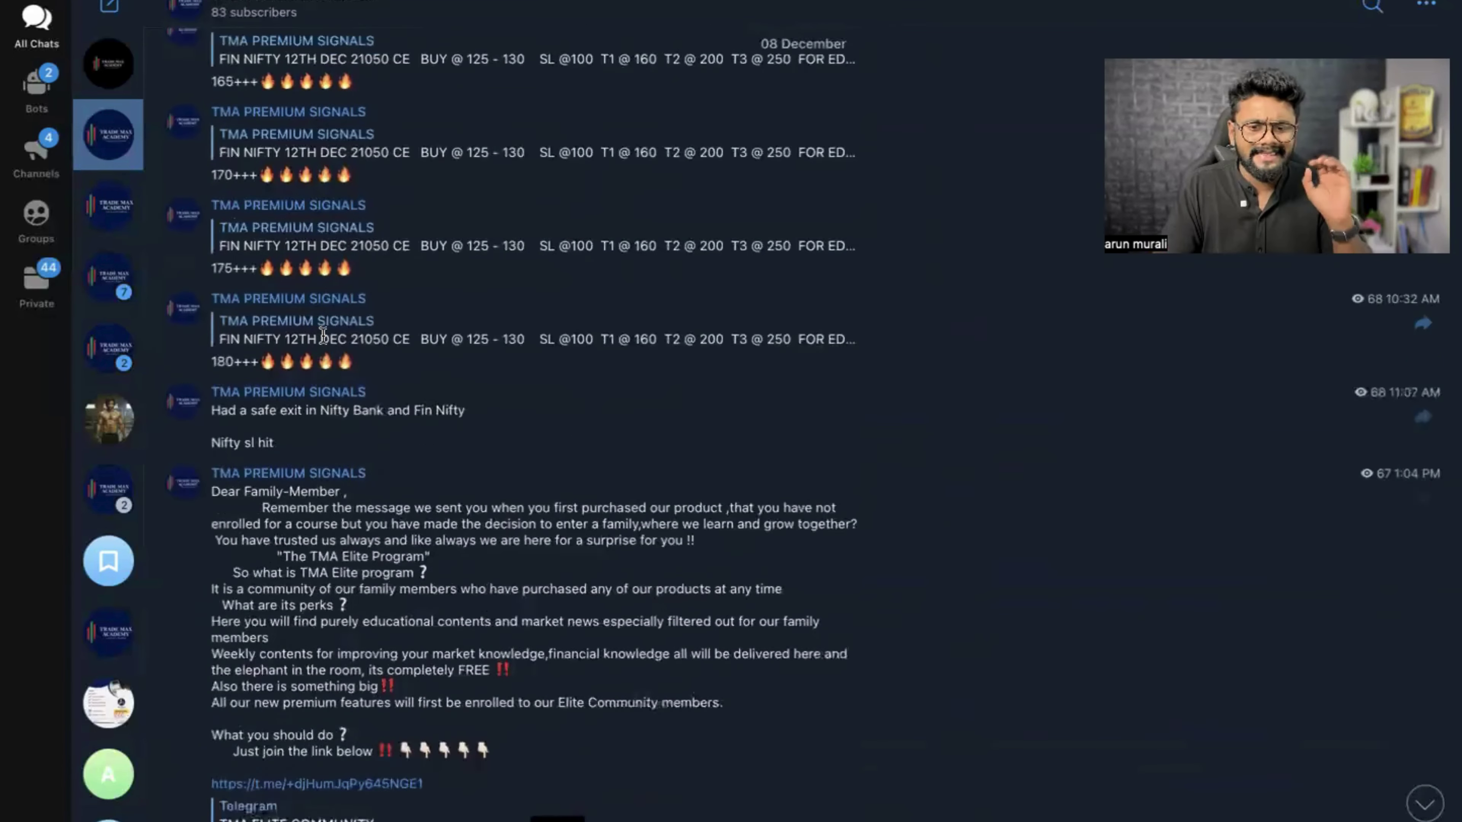
{"action": "scroll", "coordinate": [323, 335], "scroll_direction": "down", "scroll_amount": 5}
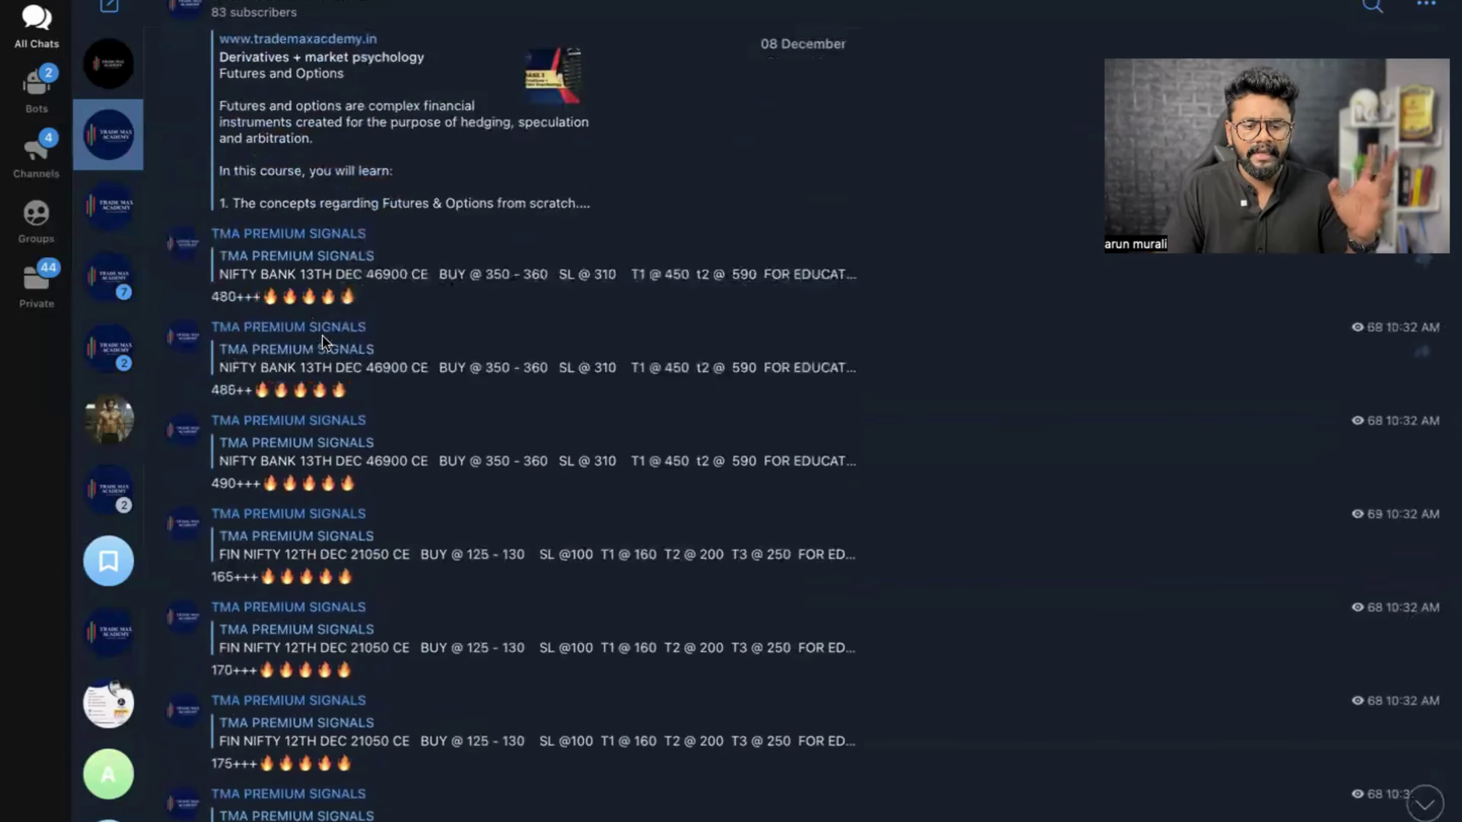
{"action": "scroll", "coordinate": [326, 343], "scroll_direction": "up", "scroll_amount": 12}
{"action": "scroll", "coordinate": [325, 342], "scroll_direction": "up", "scroll_amount": 8}
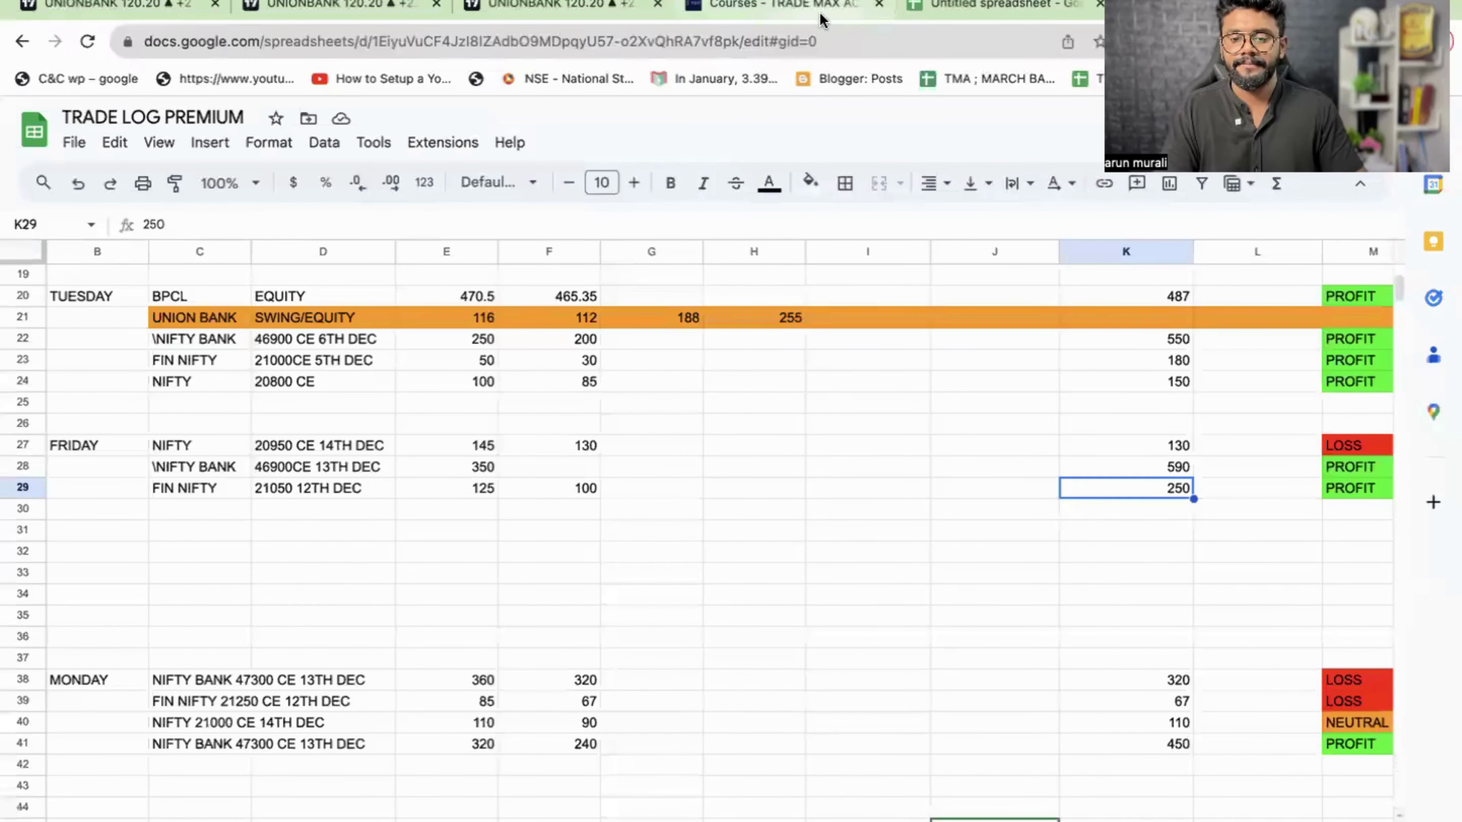
Switch to the Trade Max Academy courses page and open the DECODING OPTION BUYING course
{"action": "left_click", "coordinate": [812, 7]}
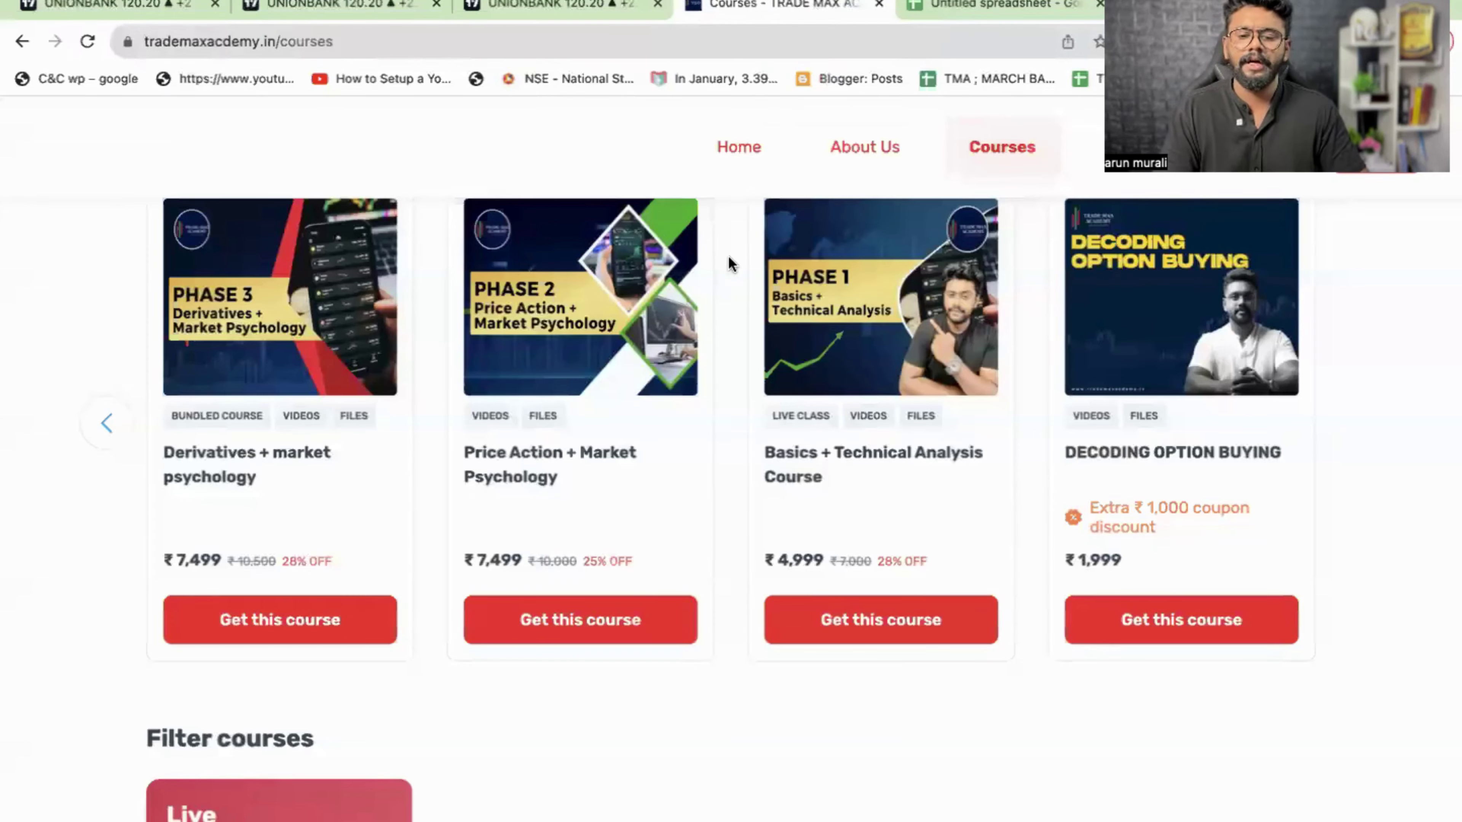
{"action": "scroll", "coordinate": [729, 266], "scroll_direction": "up", "scroll_amount": 4}
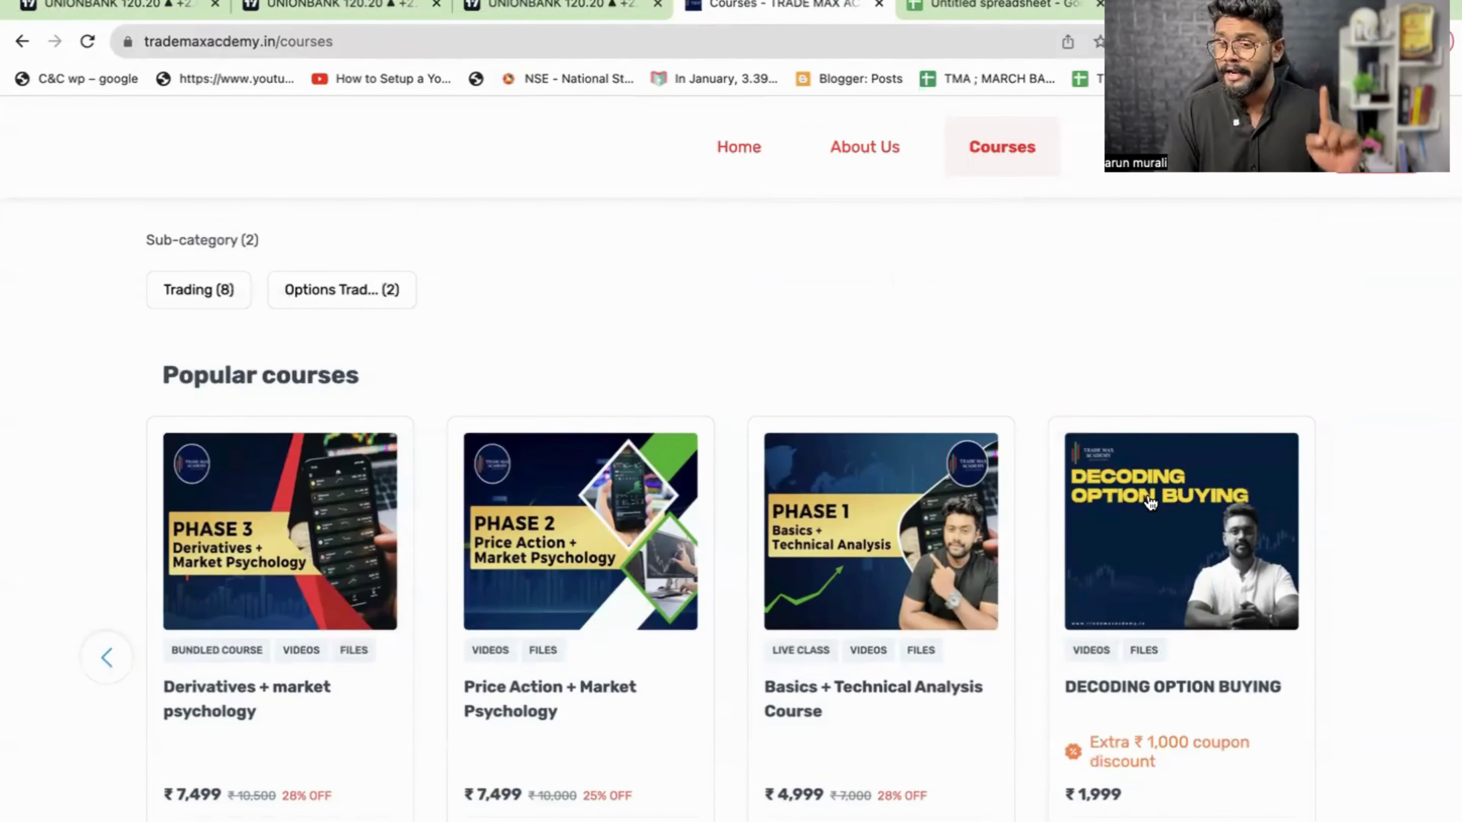
{"action": "left_click", "coordinate": [1150, 503]}
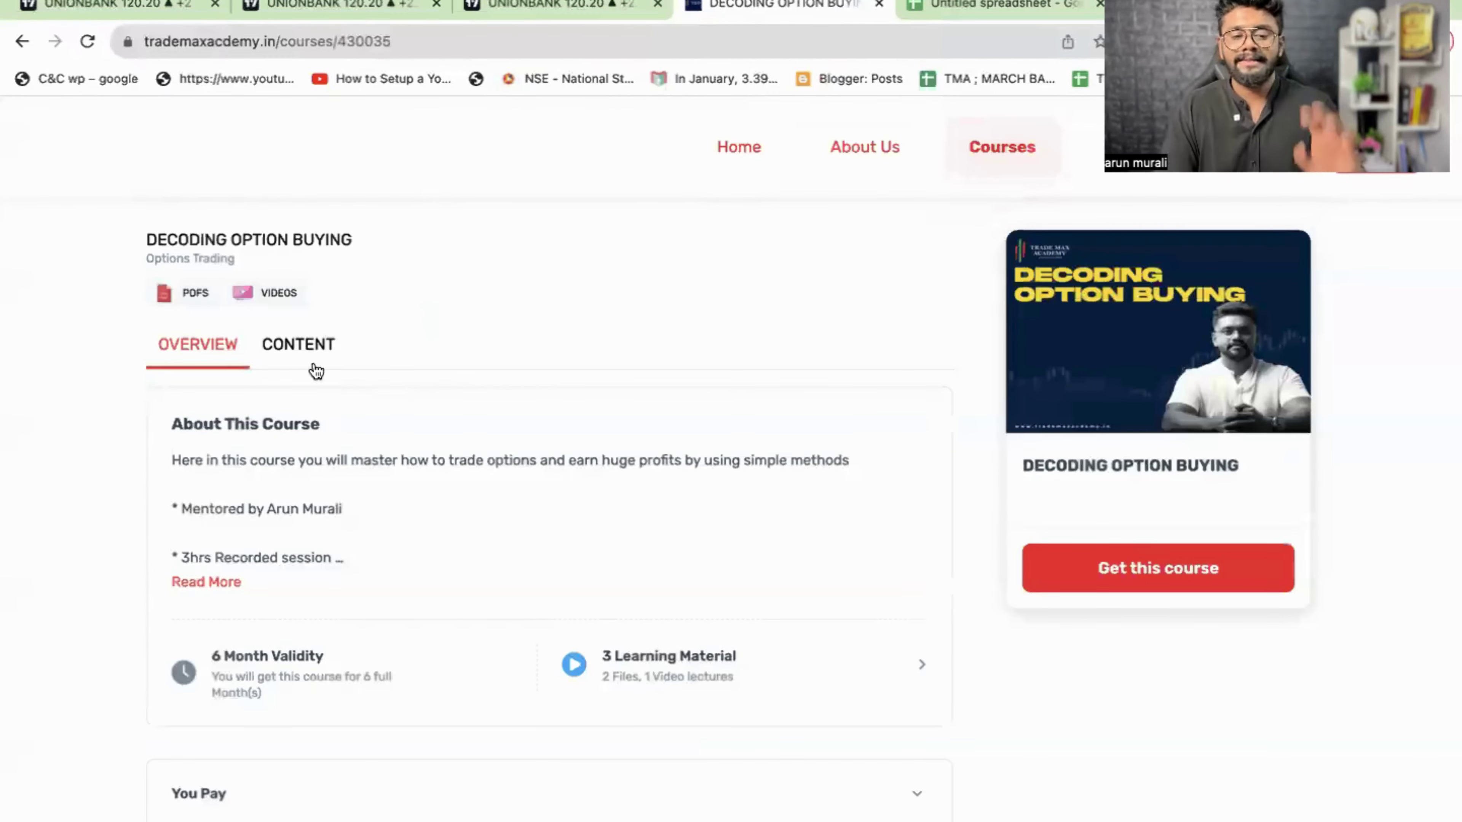
{"action": "left_click", "coordinate": [1095, 583]}
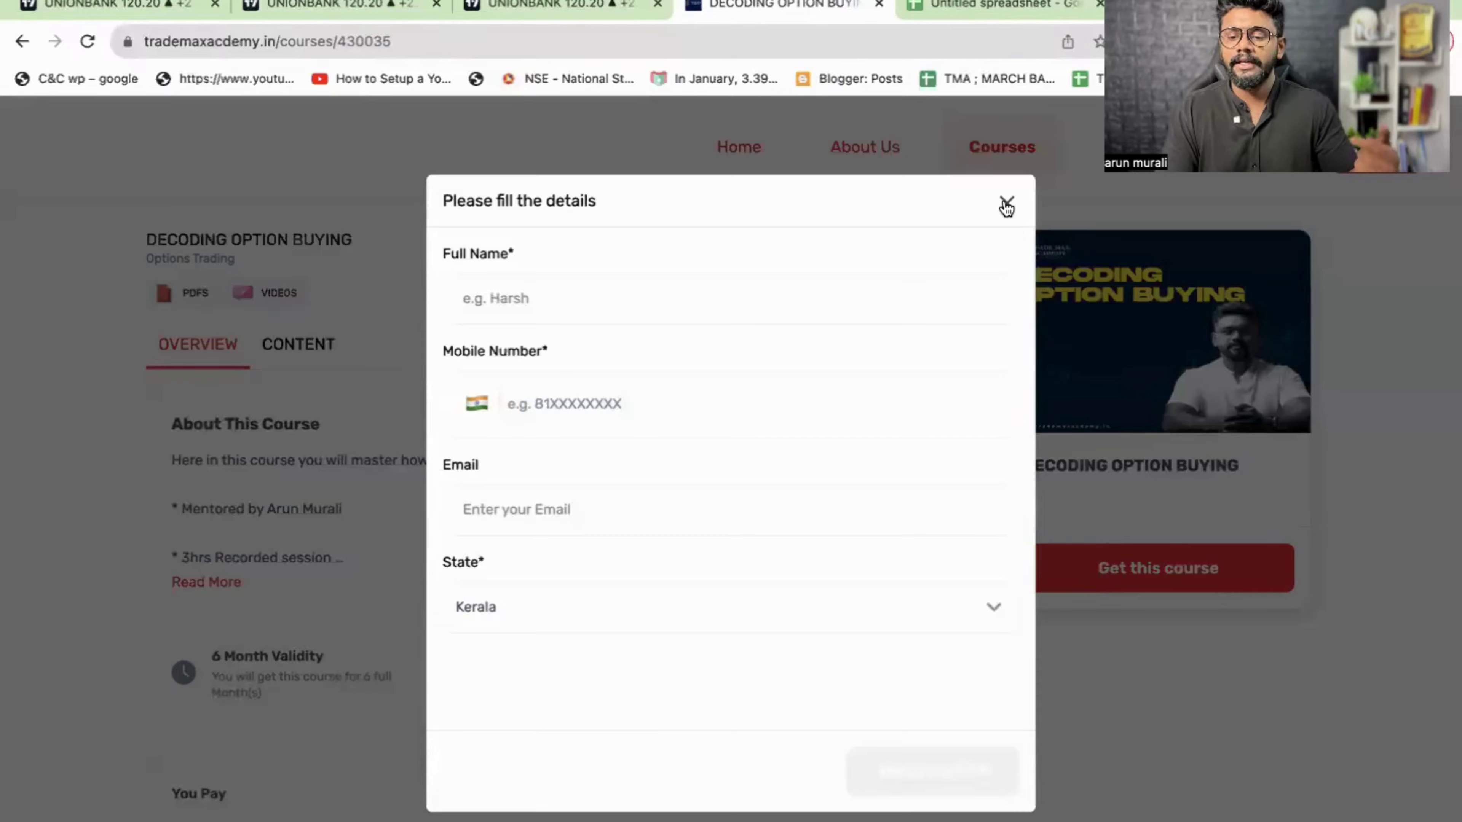
{"action": "left_click", "coordinate": [1006, 206]}
{"action": "scroll", "coordinate": [1090, 535], "scroll_direction": "down", "scroll_amount": 3}
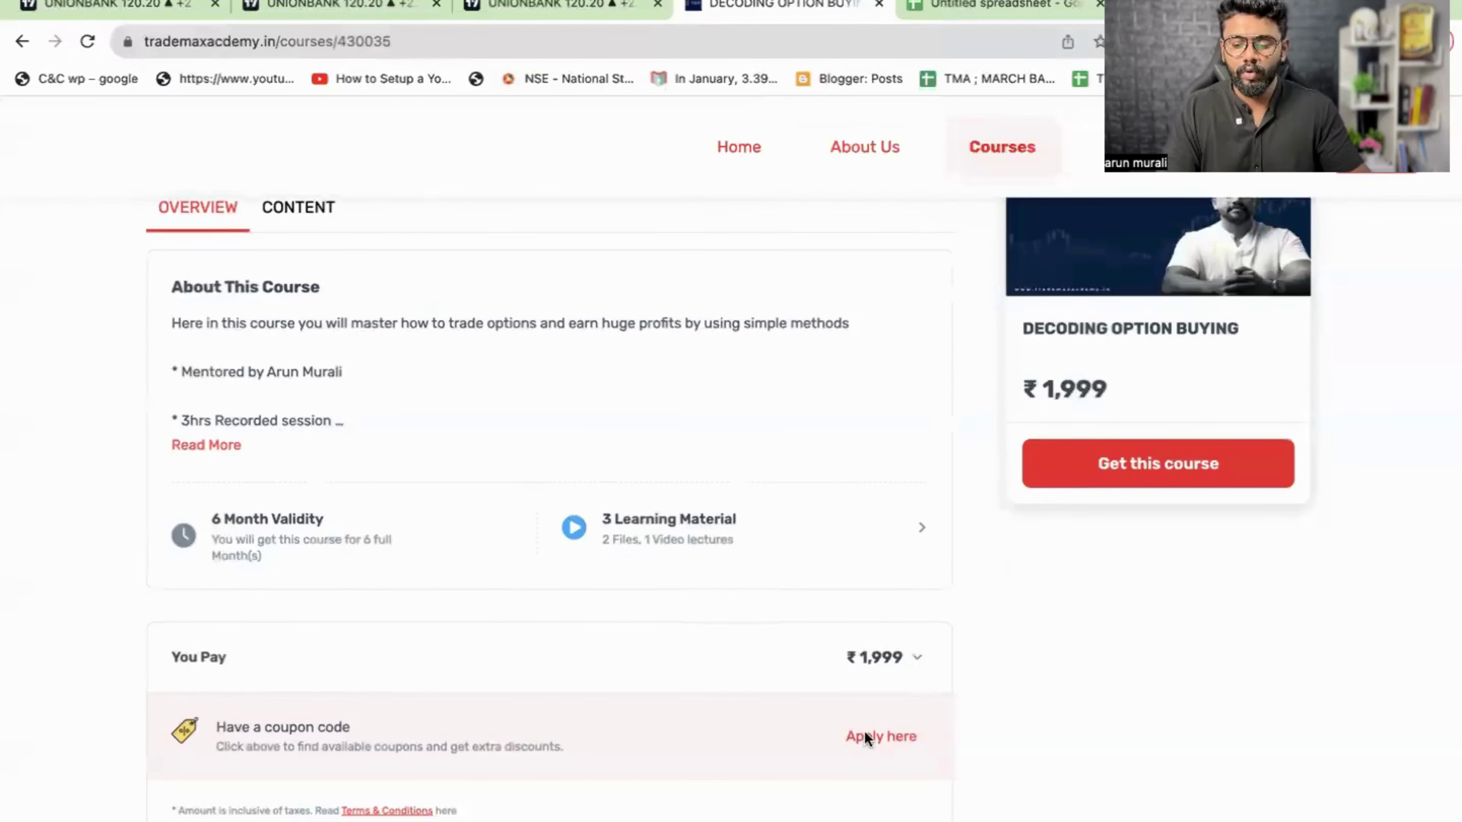
{"action": "left_click", "coordinate": [865, 740]}
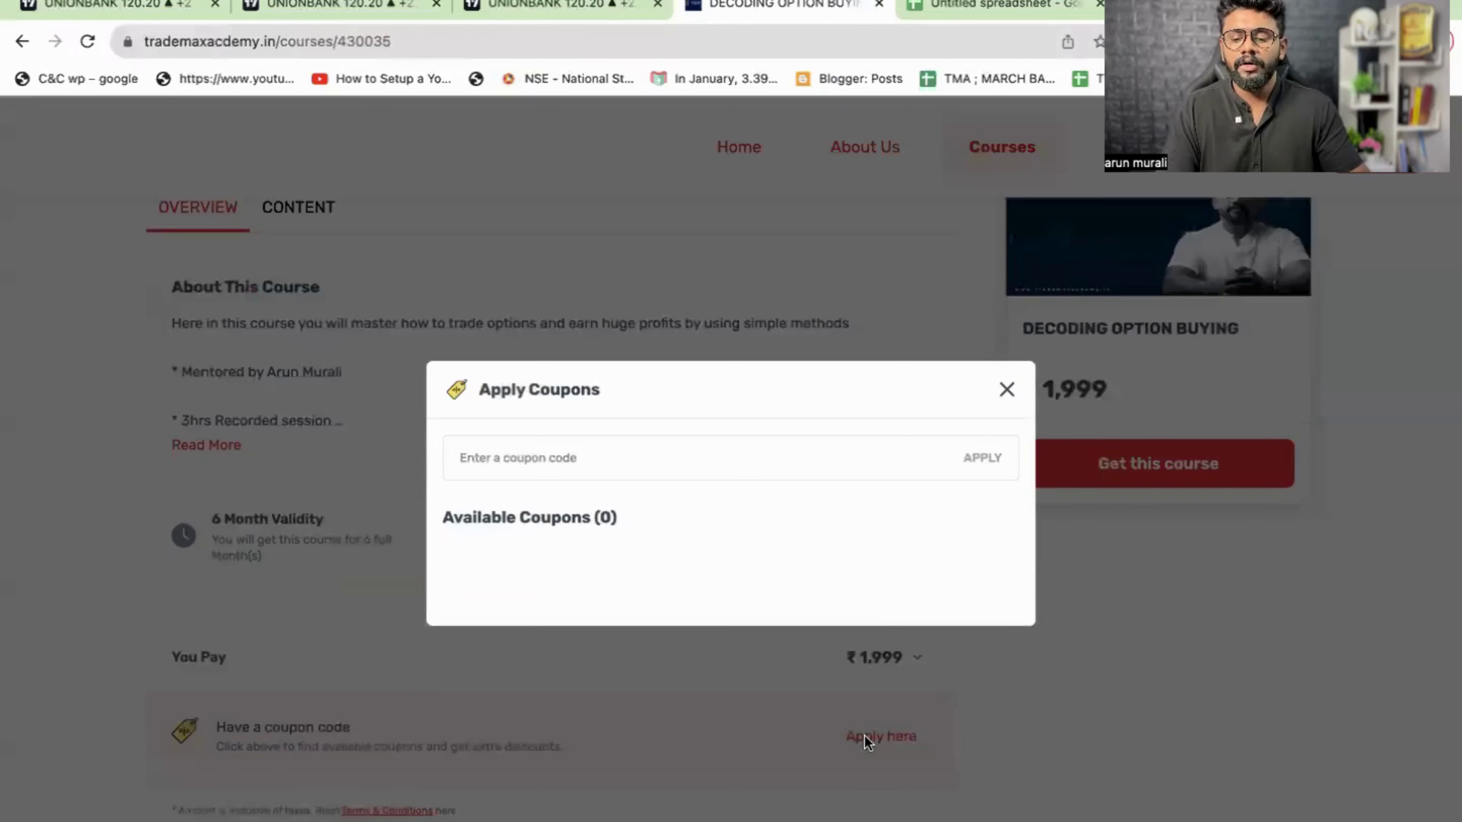
{"action": "left_click", "coordinate": [1005, 391]}
{"action": "scroll", "coordinate": [664, 331], "scroll_direction": "up", "scroll_amount": 3}
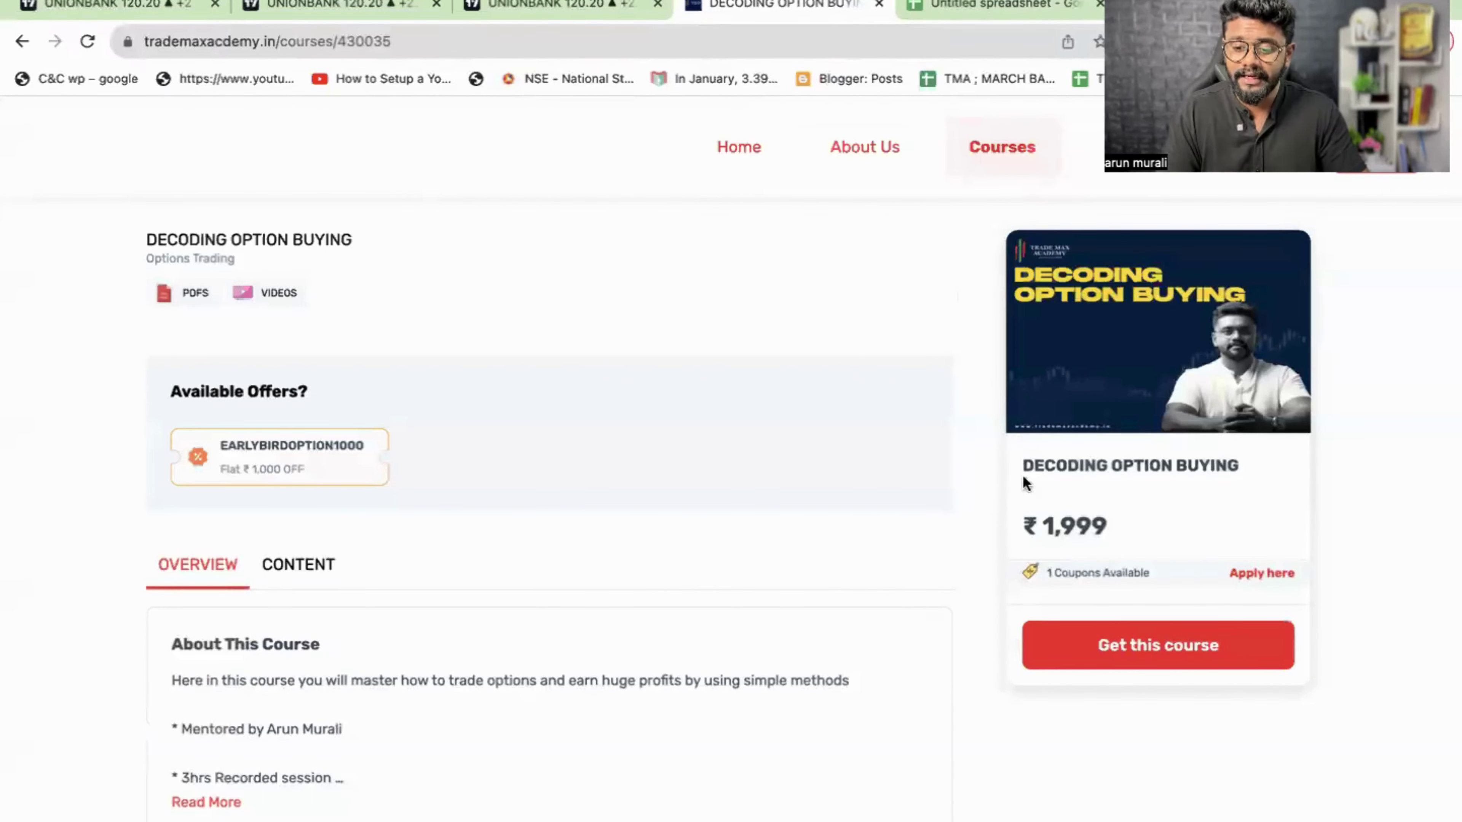
Apply the flat ₹1,000 off coupon EARLYBIRDOPTION1000 to the DECODING OPTION BUYING course and return to the courses list
{"action": "left_click", "coordinate": [1240, 577]}
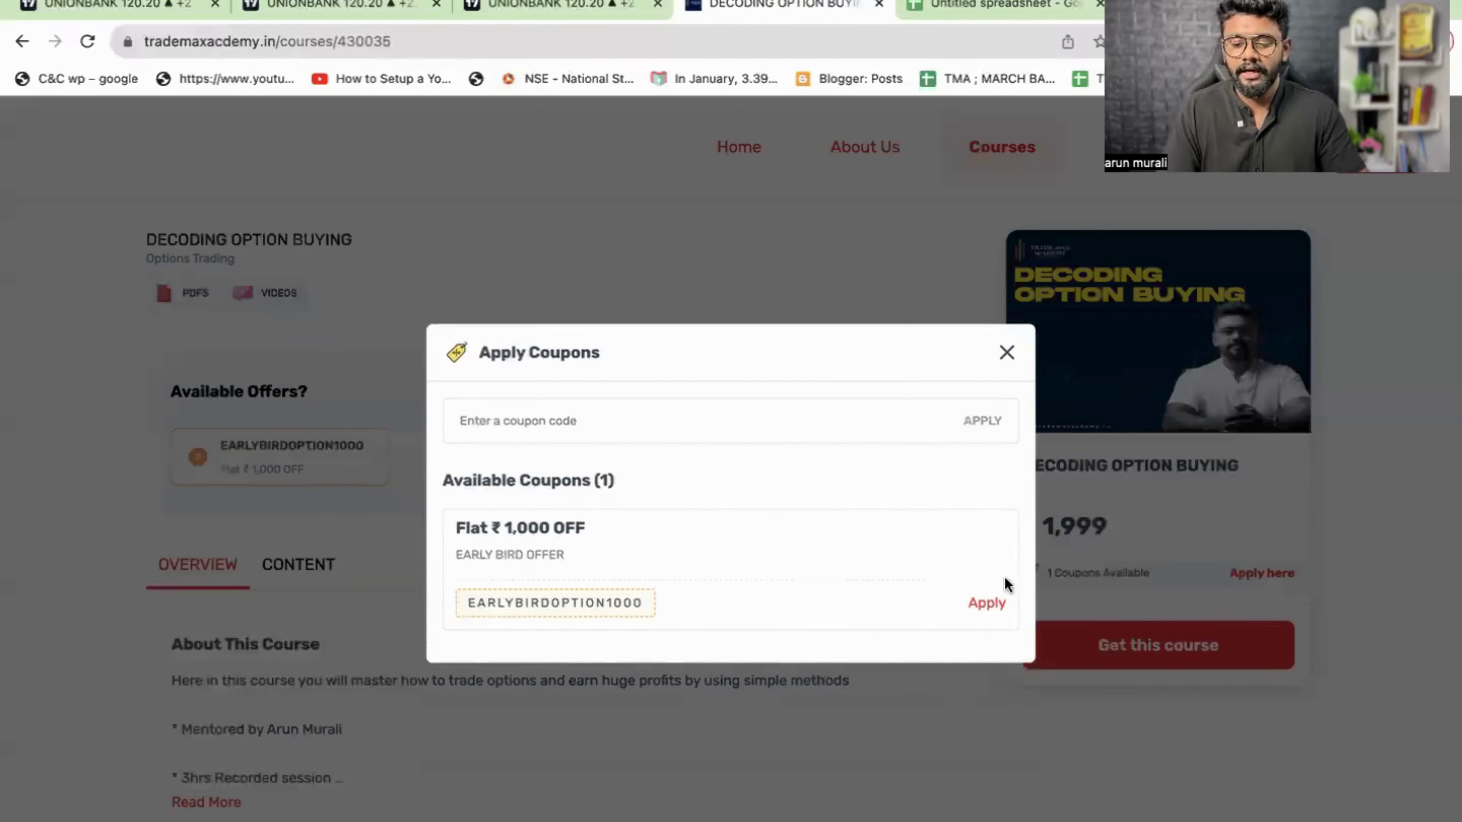
{"action": "left_click", "coordinate": [997, 604]}
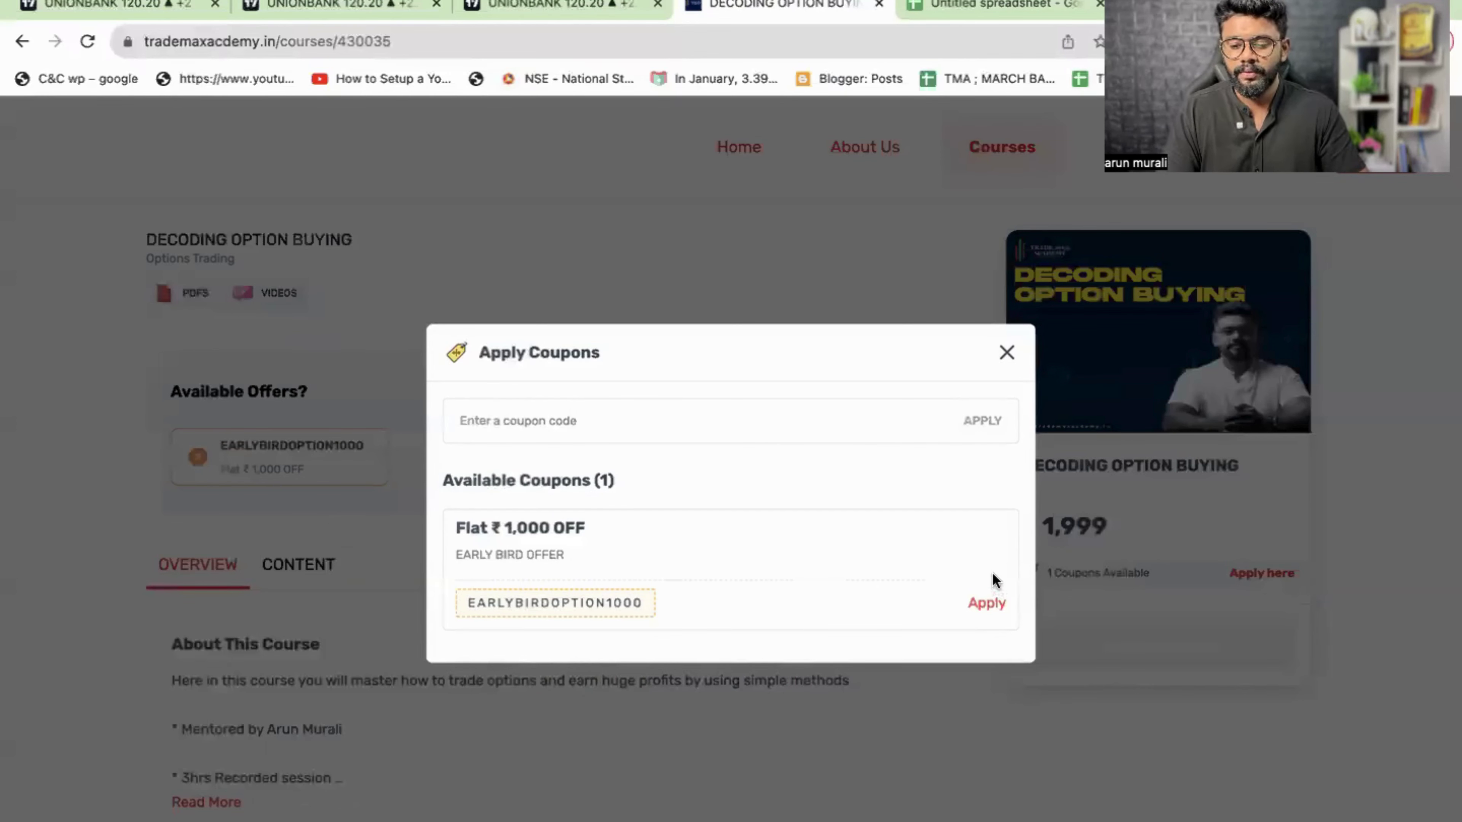
{"action": "left_click", "coordinate": [978, 610]}
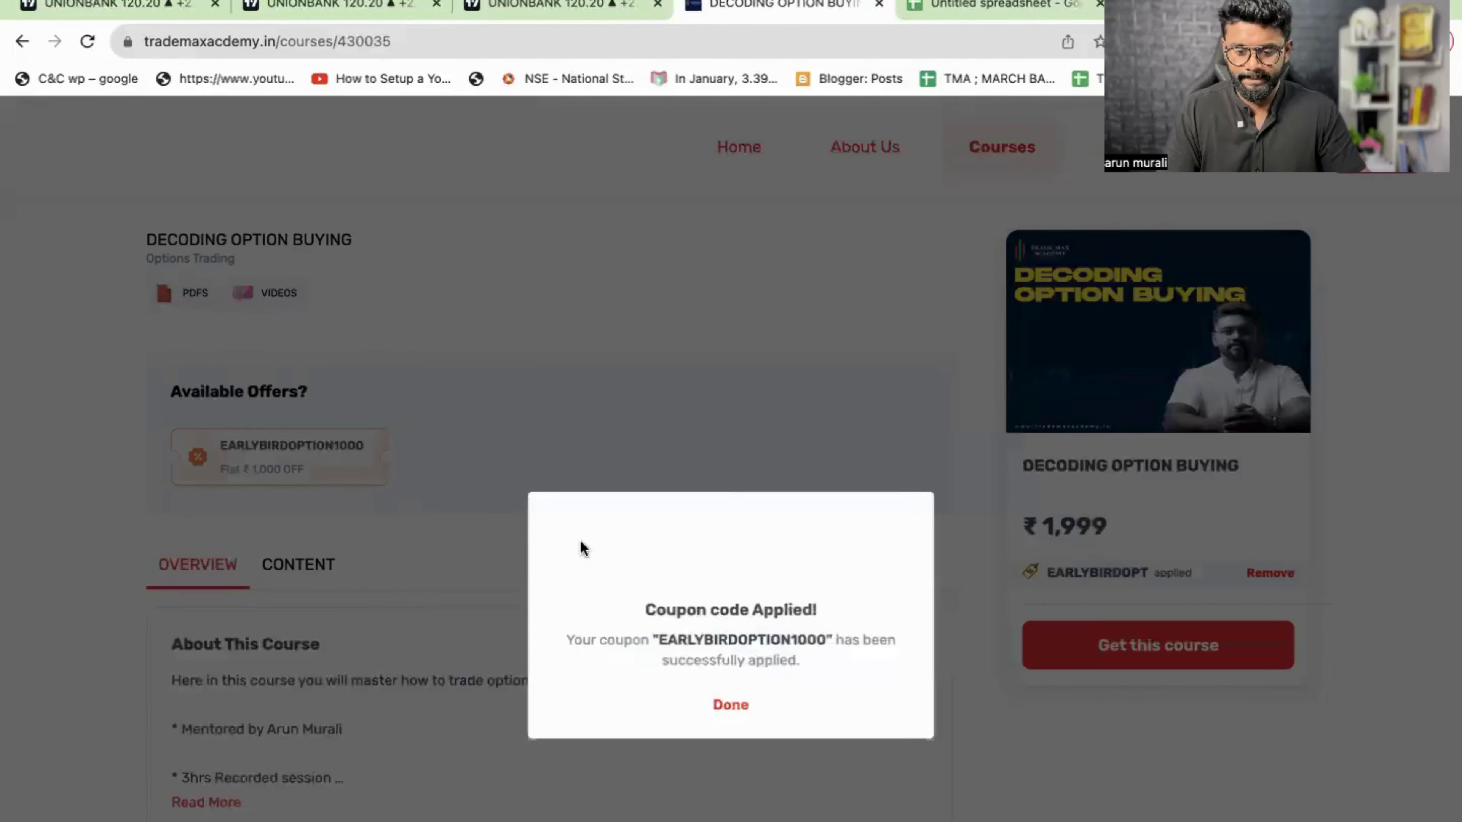
{"action": "left_click", "coordinate": [723, 622]}
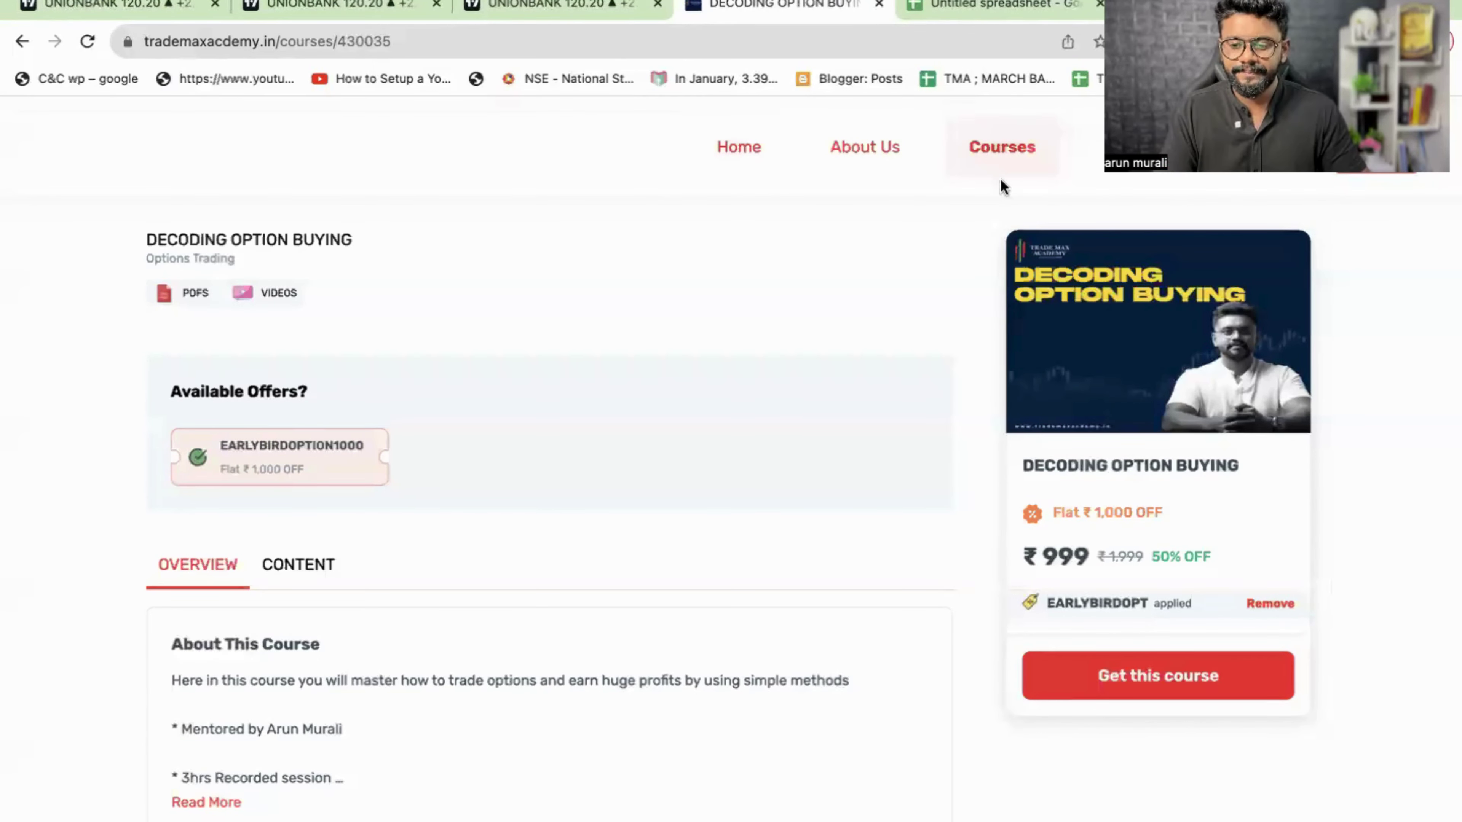
{"action": "left_click", "coordinate": [990, 160]}
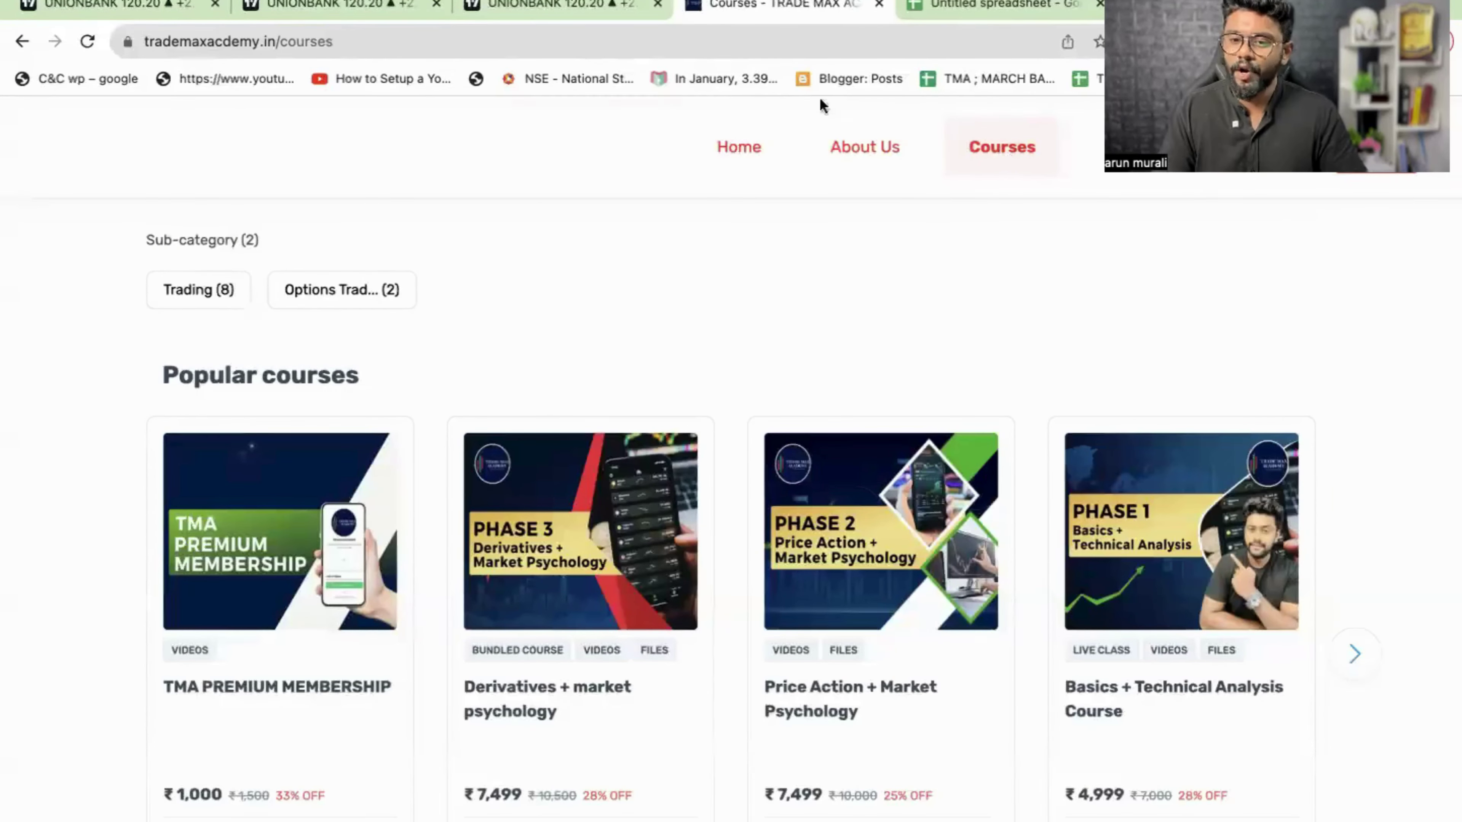
Switch to the first TradingView chart, restore its closed connection and load the NIFTY 50 index from NSE
{"action": "left_click", "coordinate": [106, 7]}
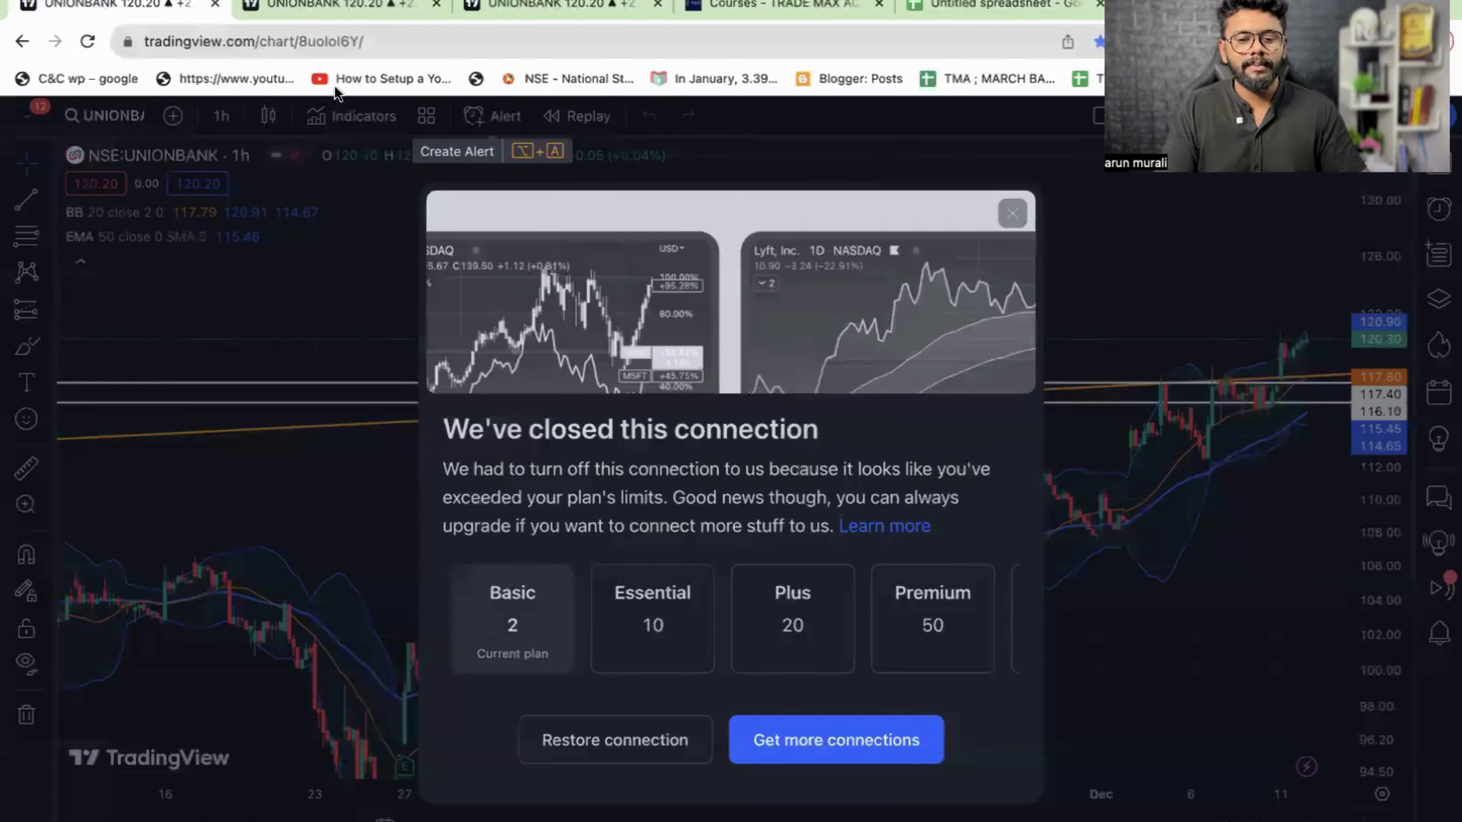
{"action": "left_click", "coordinate": [685, 743]}
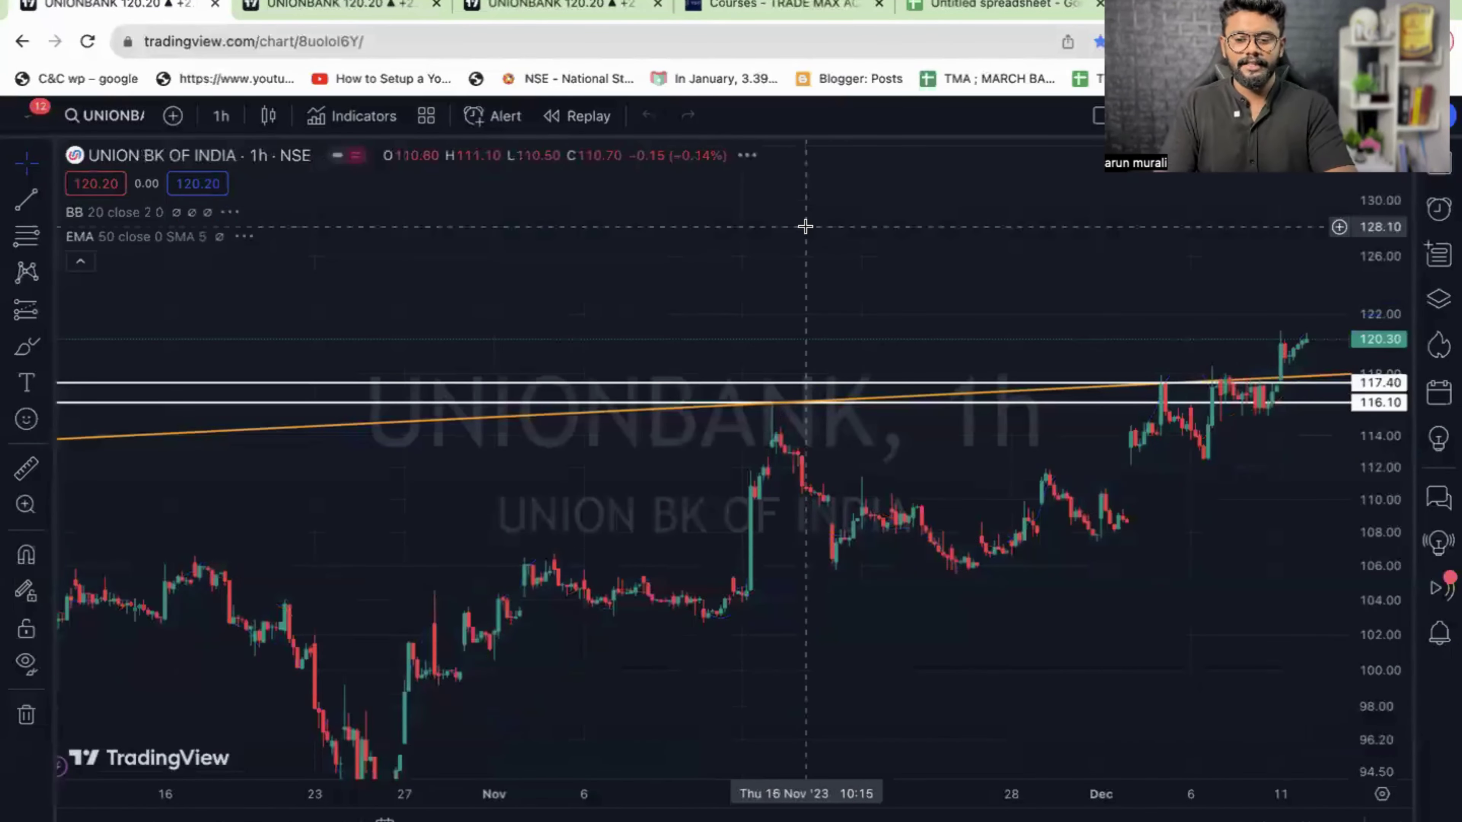
{"action": "type", "text": "NIFTY"}
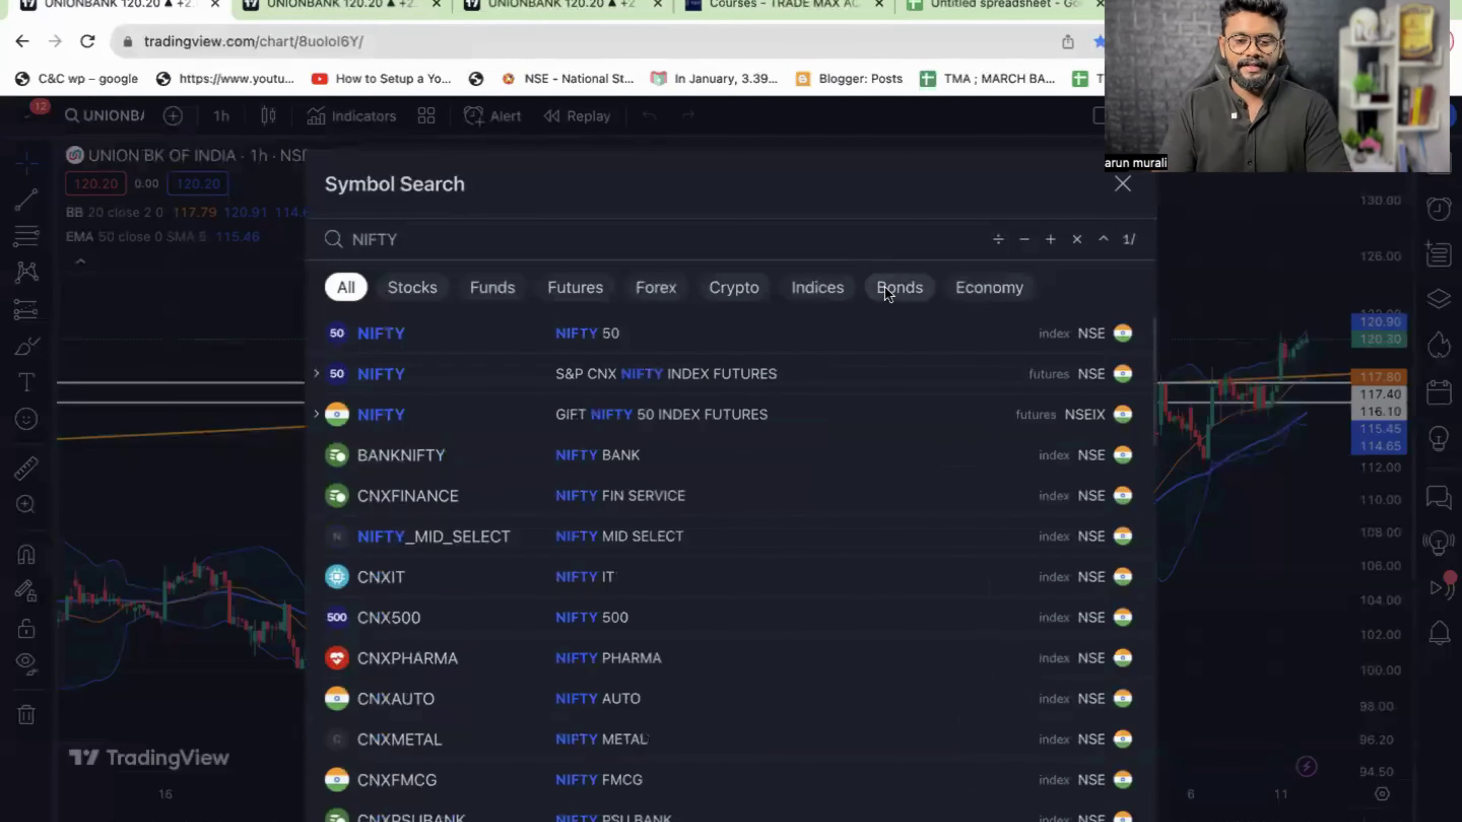
{"action": "left_click", "coordinate": [822, 340]}
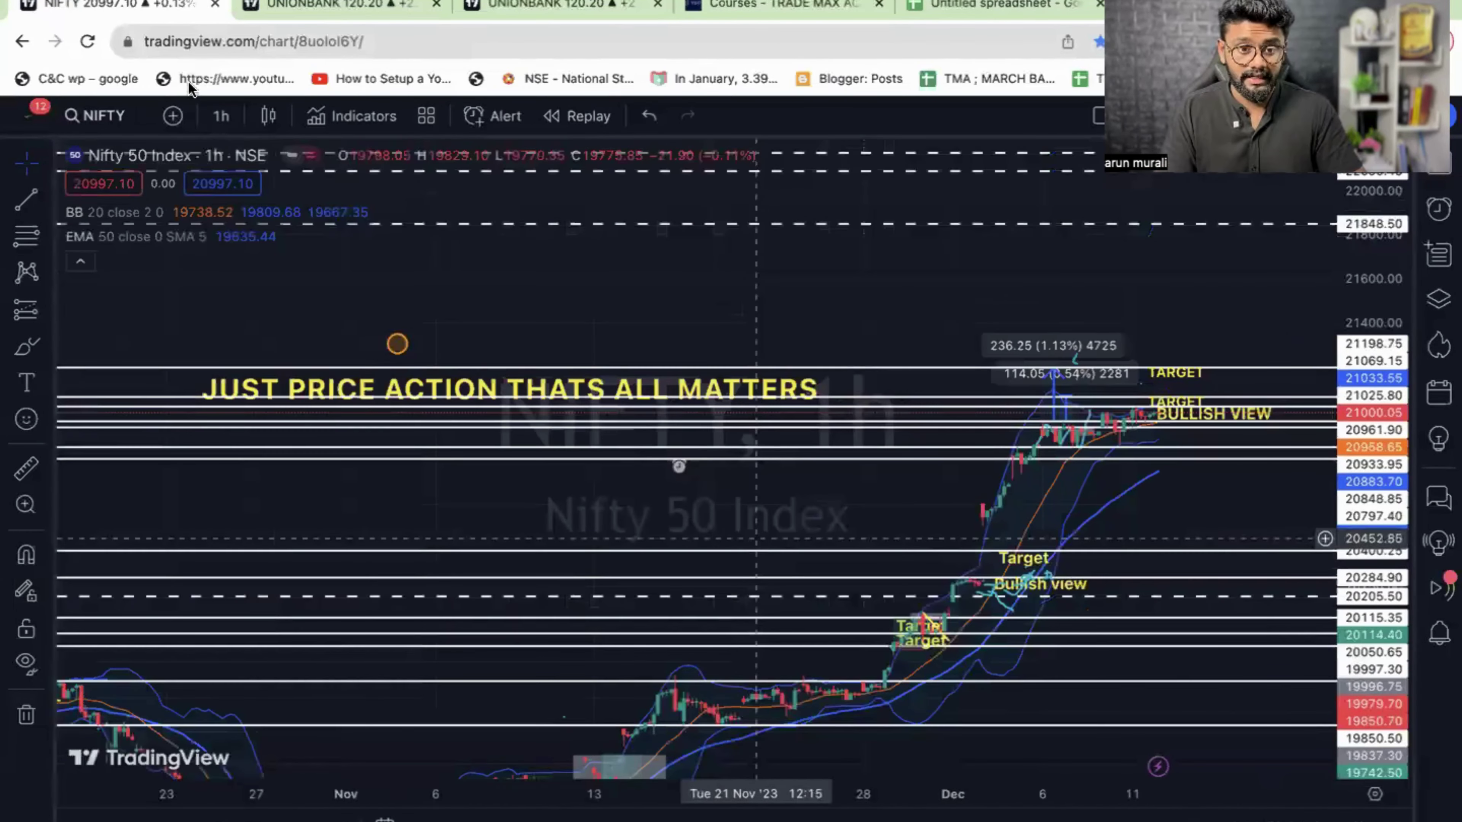
Set the NIFTY chart to the 15-minute timeframe and stretch its price scale around the bullish view and target levels
{"action": "left_click", "coordinate": [222, 116]}
{"action": "left_click", "coordinate": [254, 278]}
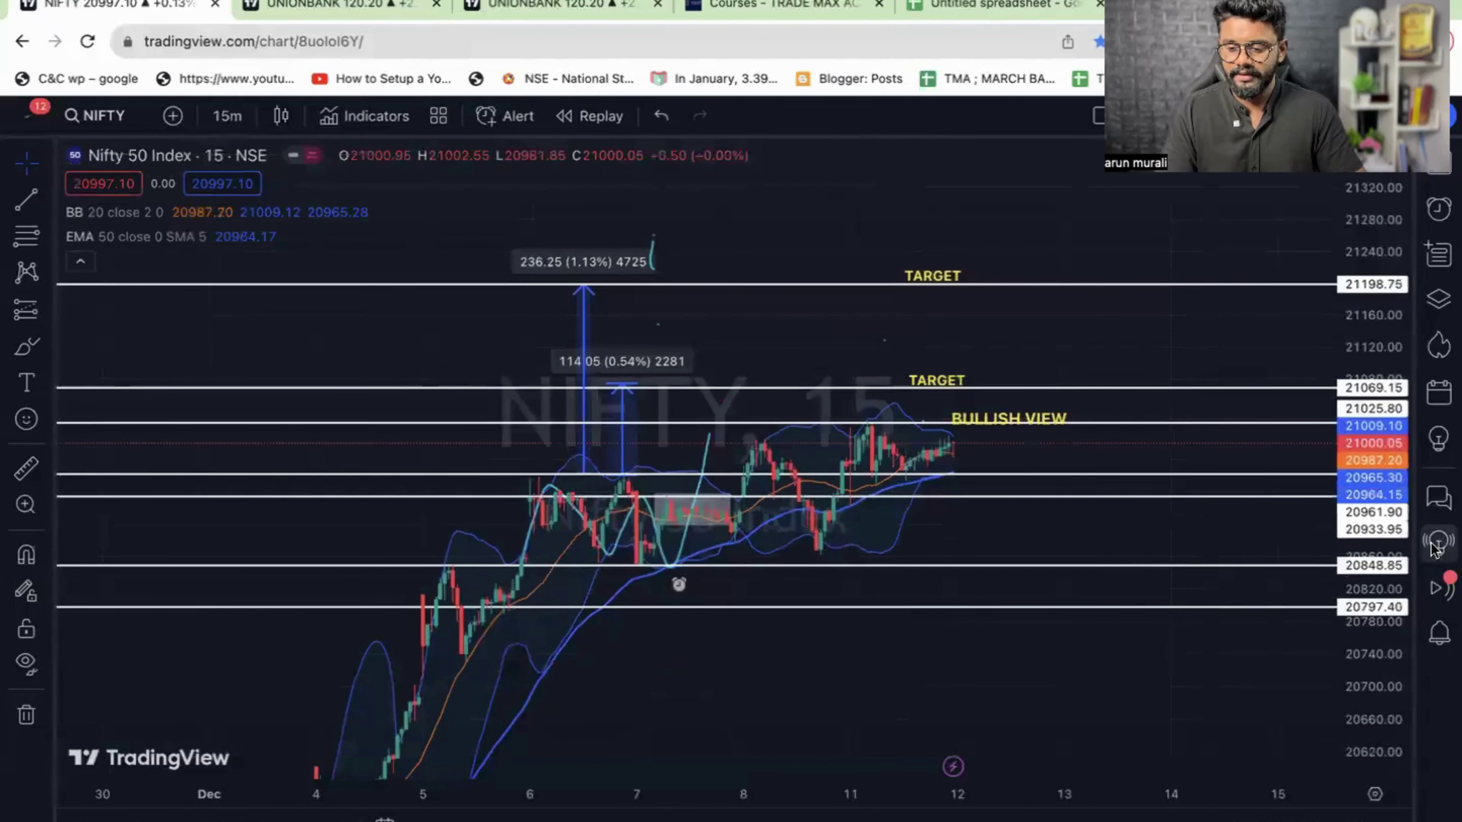
{"action": "left_click_drag", "start_coordinate": [1370, 518], "coordinate": [1326, 354]}
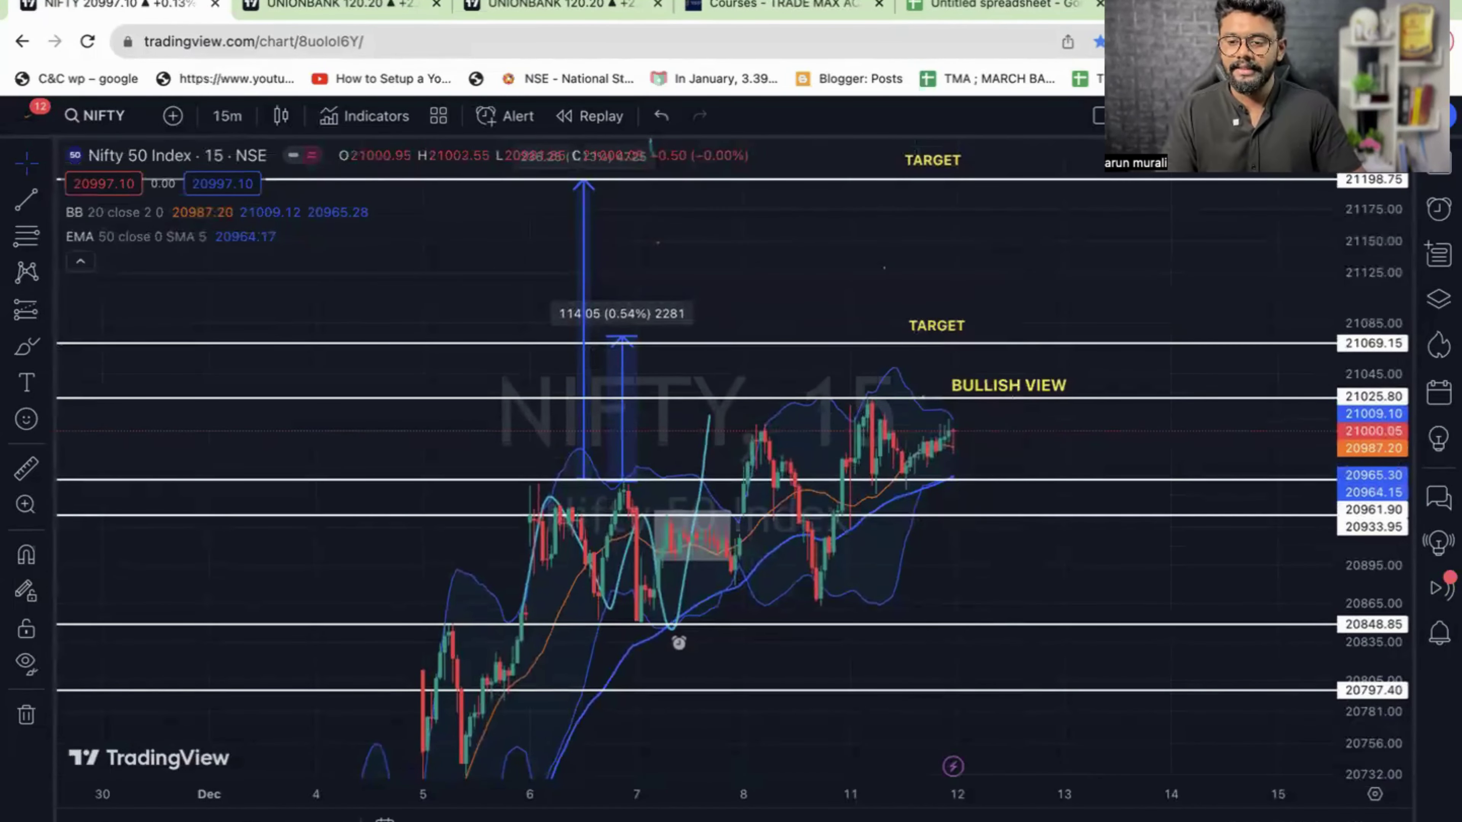
Browse the popular, recent and featured courses on the Trade Max Academy courses page
{"action": "left_click", "coordinate": [811, 8]}
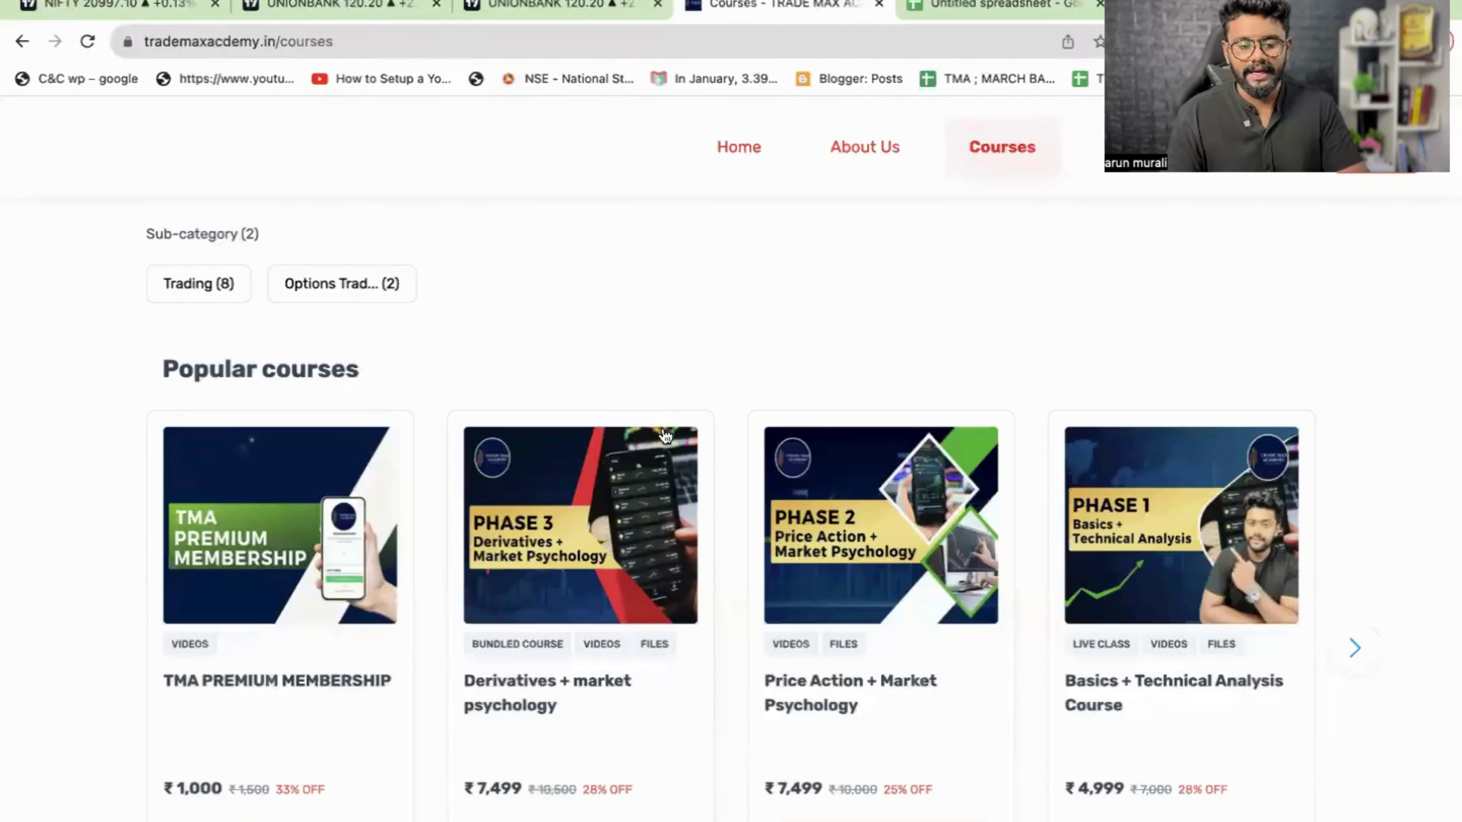
{"action": "scroll", "coordinate": [662, 428], "scroll_direction": "down", "scroll_amount": 10}
{"action": "scroll", "coordinate": [662, 431], "scroll_direction": "down", "scroll_amount": 8}
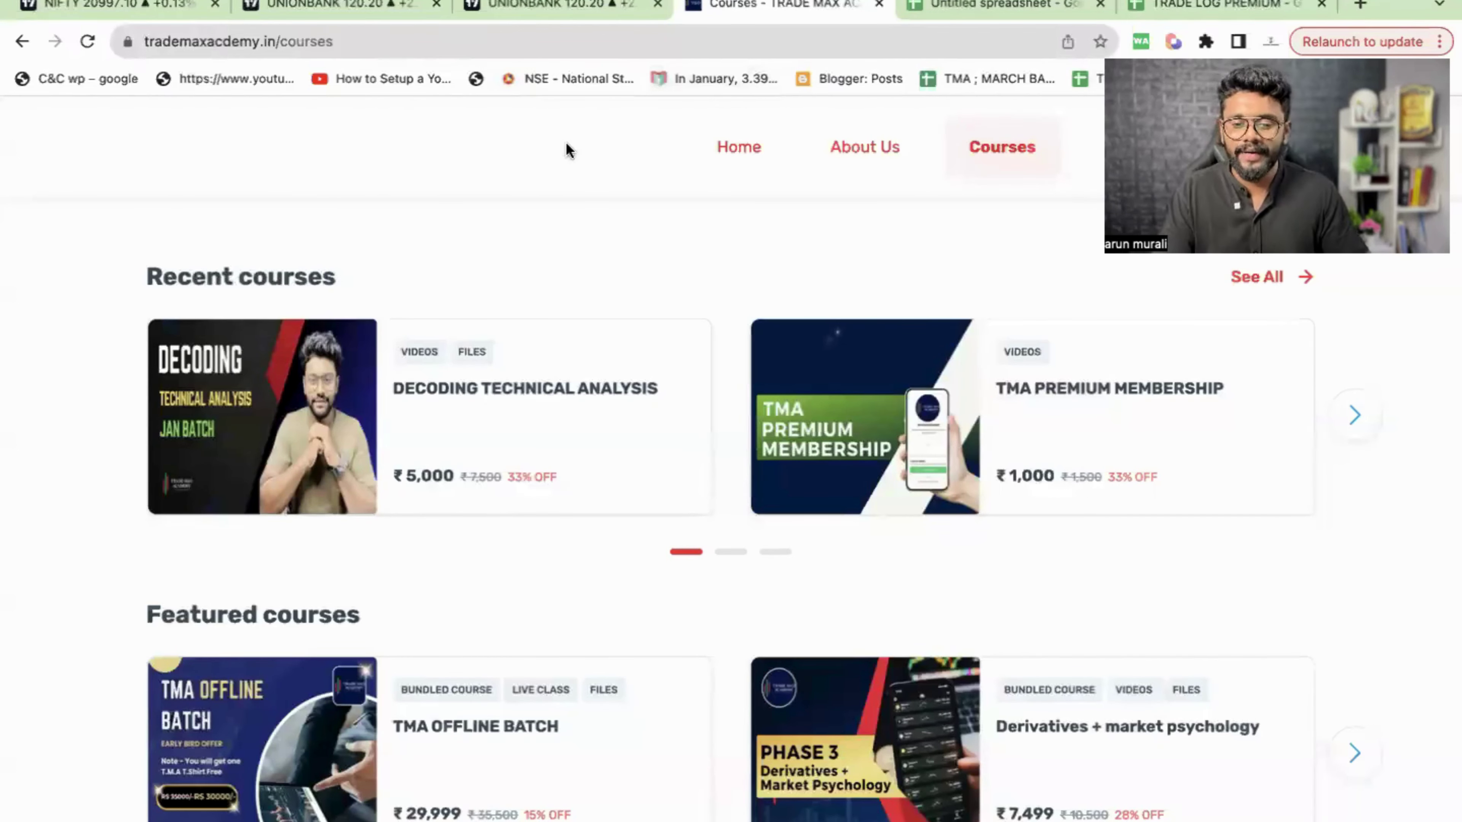
Return to the NIFTY 15-minute chart in TradingView and examine the bullish view line and both target levels
{"action": "left_click", "coordinate": [174, 5]}
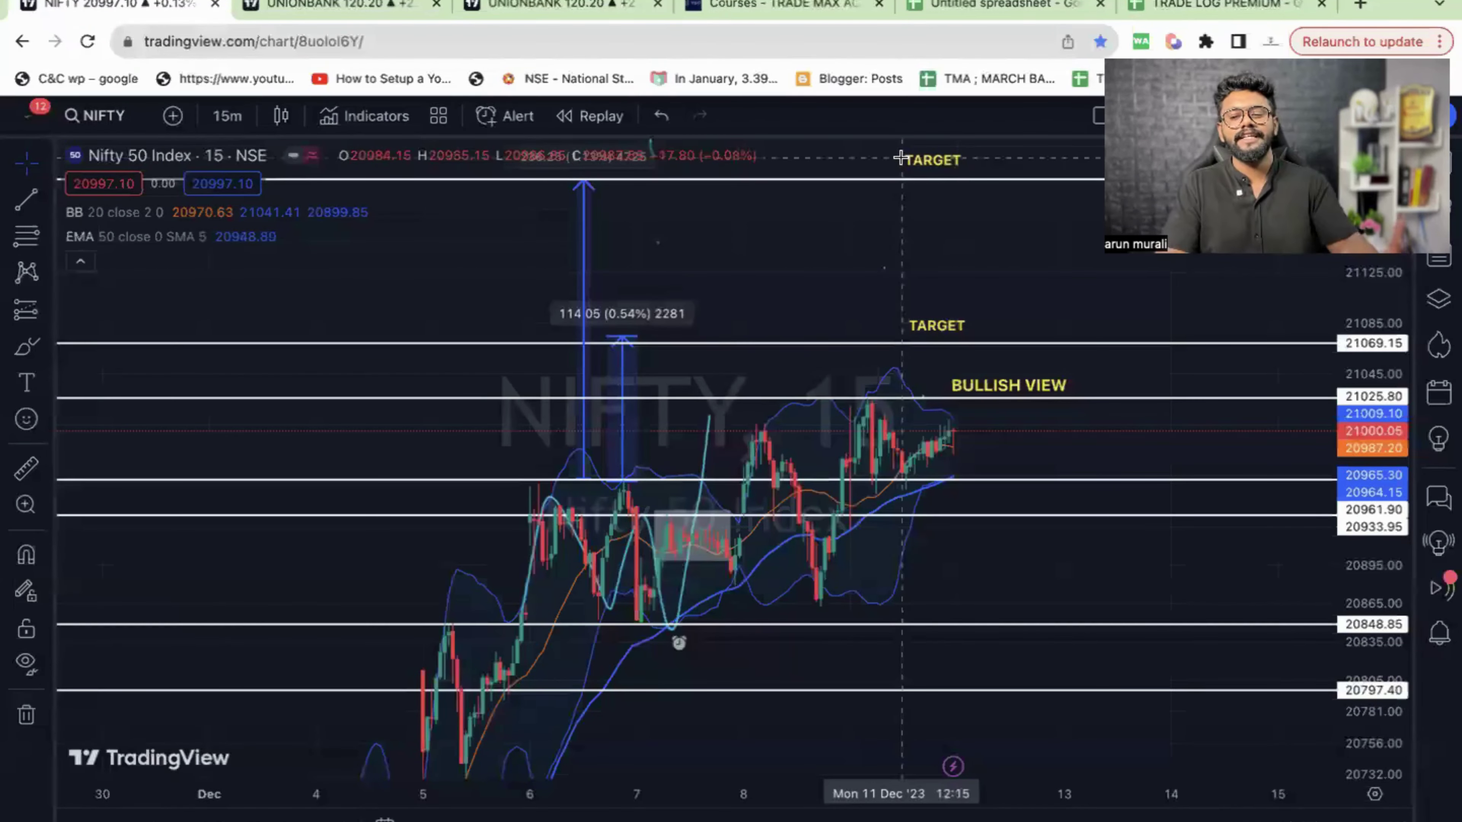
{"action": "left_click_drag", "start_coordinate": [829, 244], "coordinate": [720, 288]}
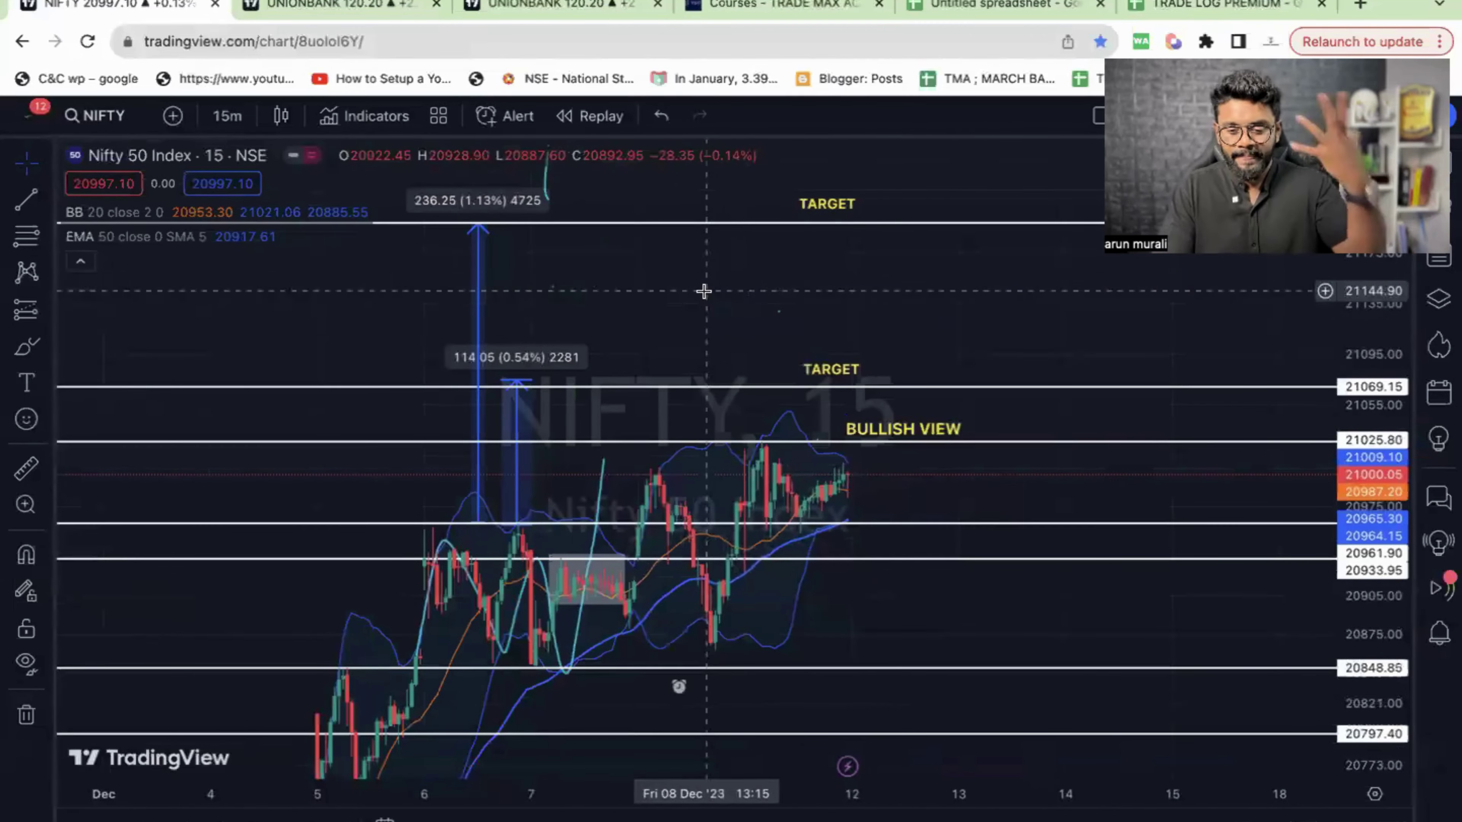
{"action": "left_click_drag", "start_coordinate": [854, 322], "coordinate": [744, 319]}
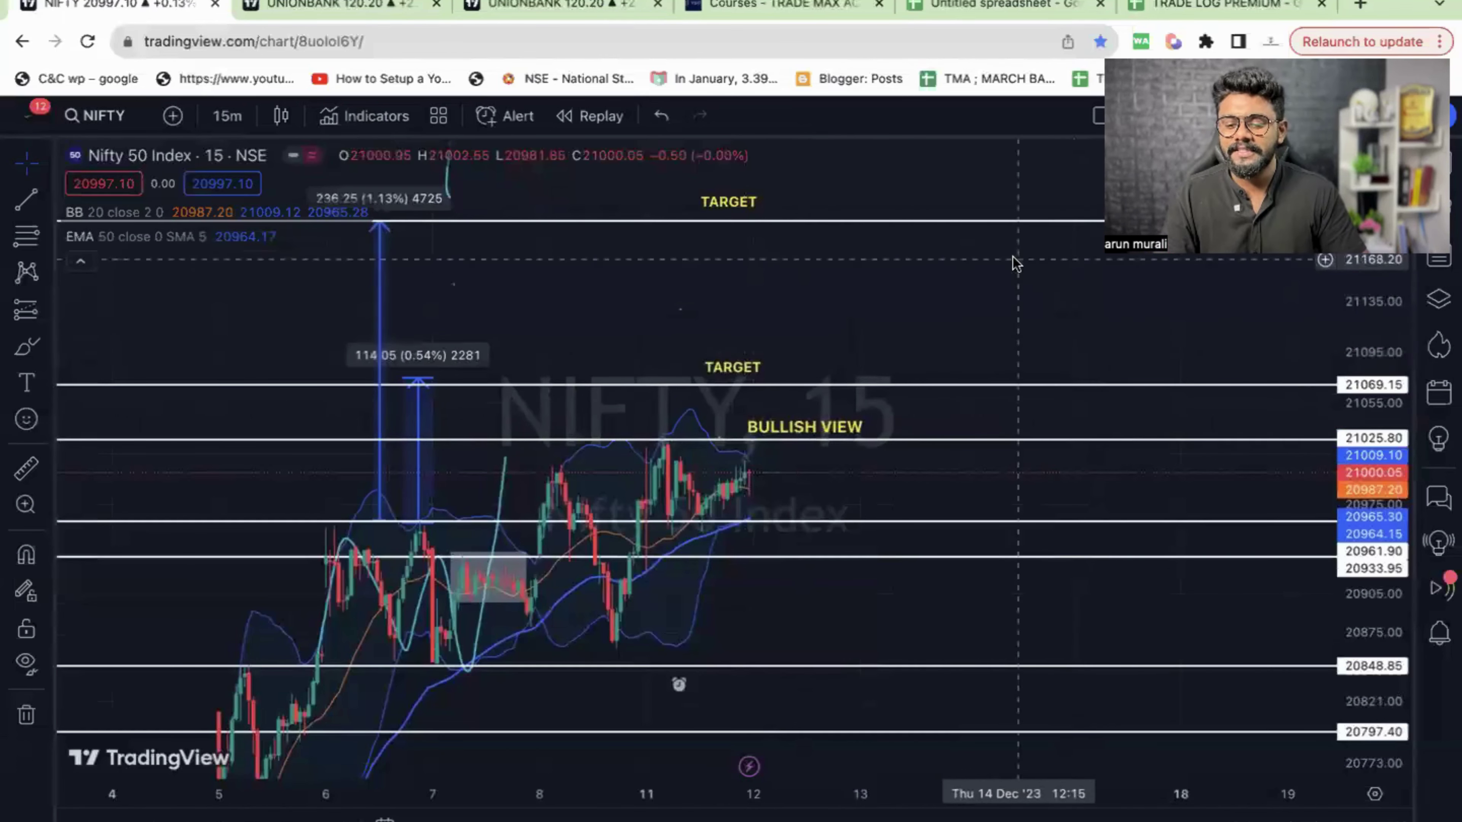
{"action": "left_click_drag", "start_coordinate": [1008, 306], "coordinate": [973, 415]}
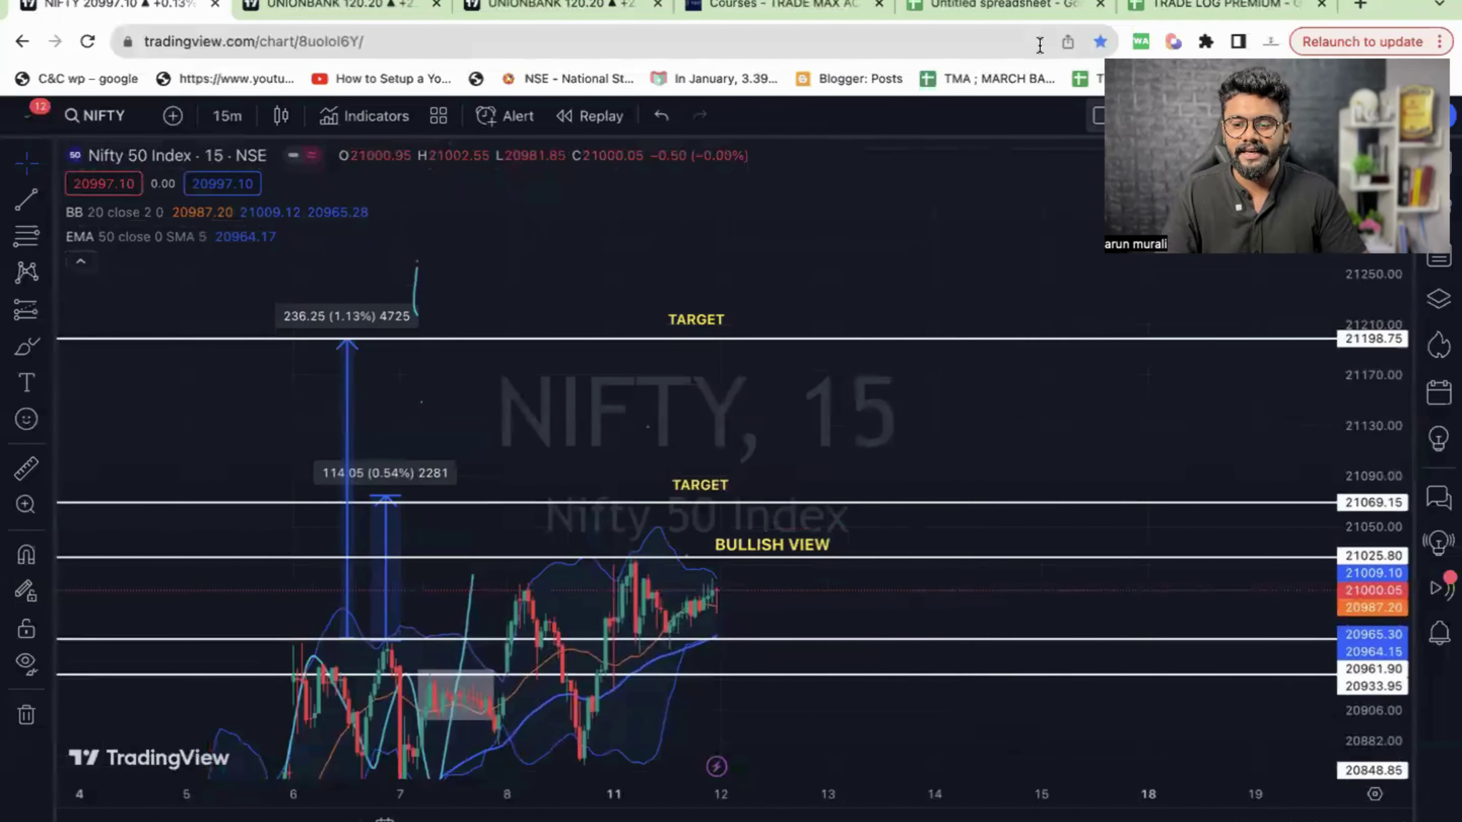
Examine the NIFTY row dated 12 / 12 / 23 in the Untitled spreadsheet, from its script and view to the first target
{"action": "left_click", "coordinate": [998, 3]}
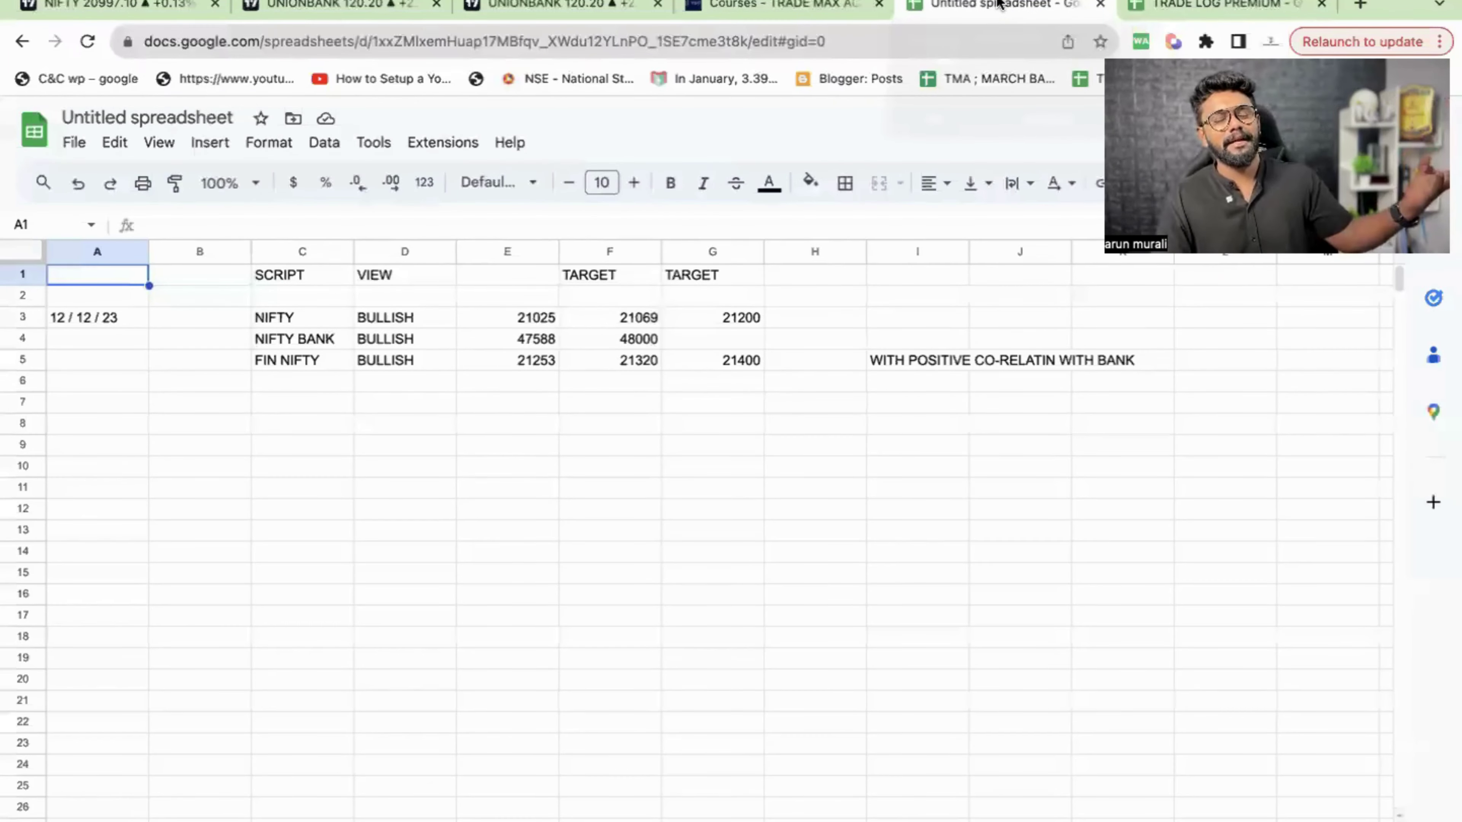
{"action": "left_click", "coordinate": [327, 320]}
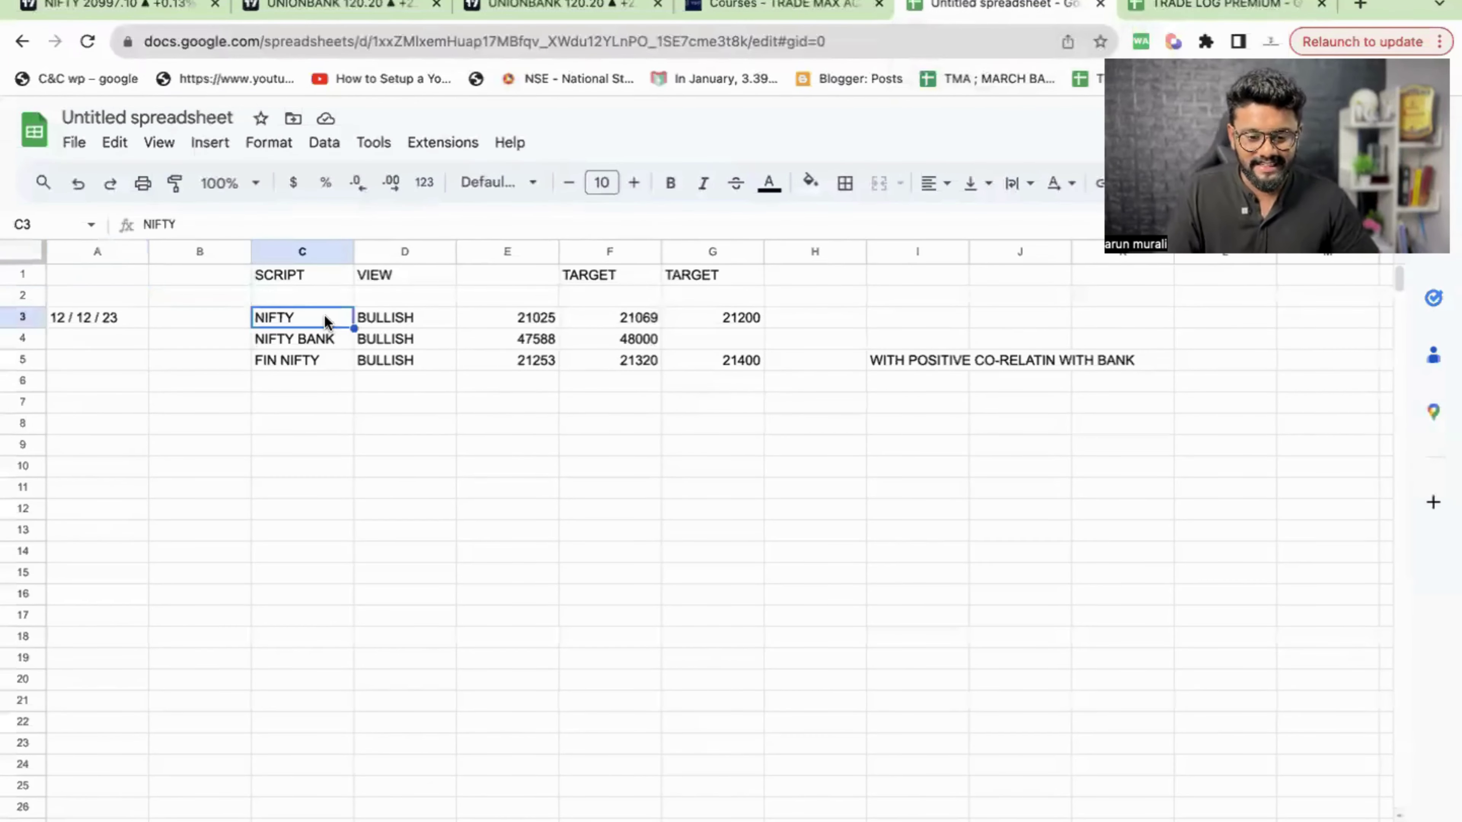
{"action": "left_click", "coordinate": [426, 326]}
{"action": "left_click", "coordinate": [508, 323]}
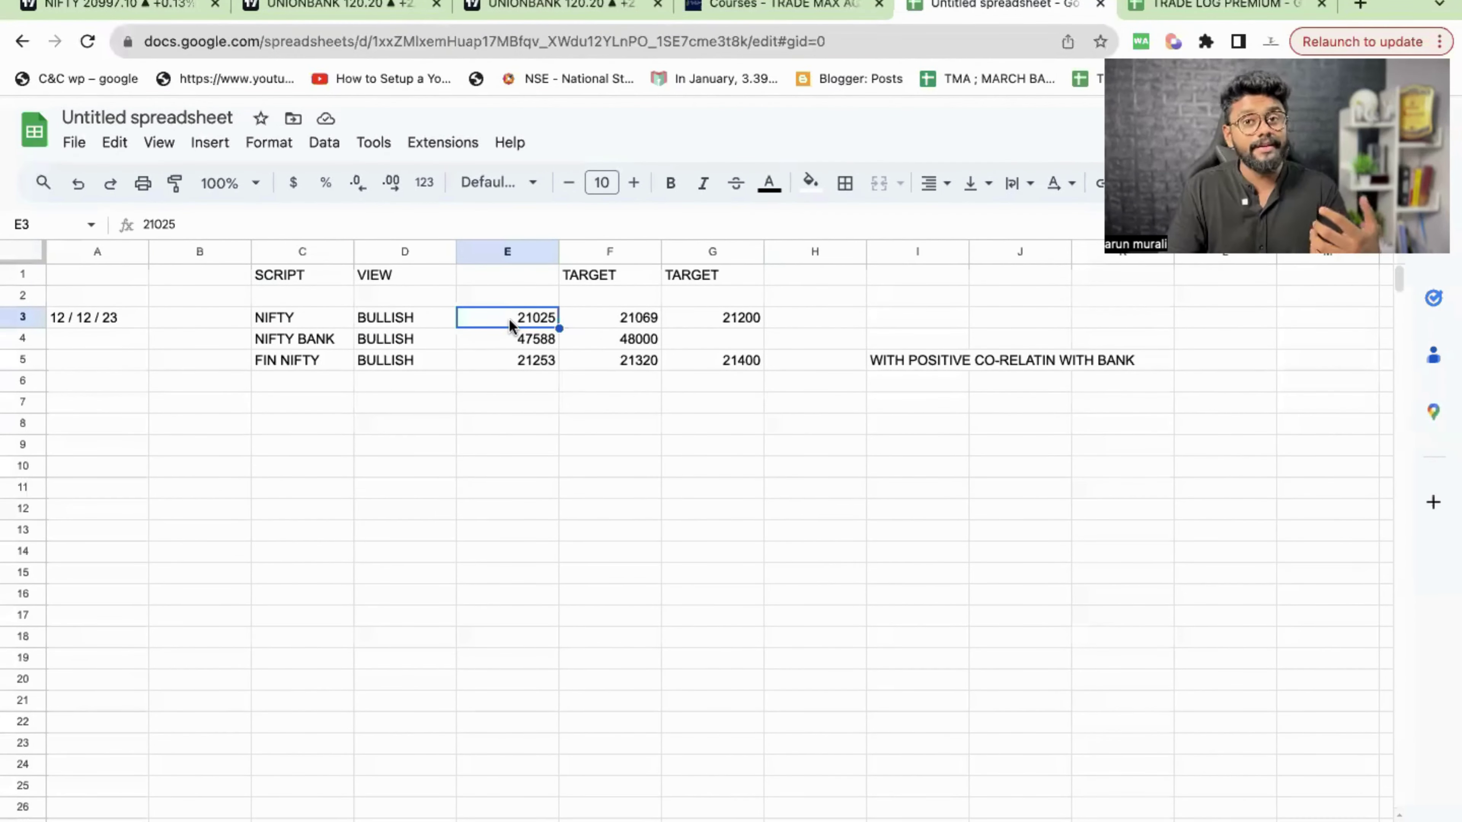
{"action": "left_click", "coordinate": [593, 321]}
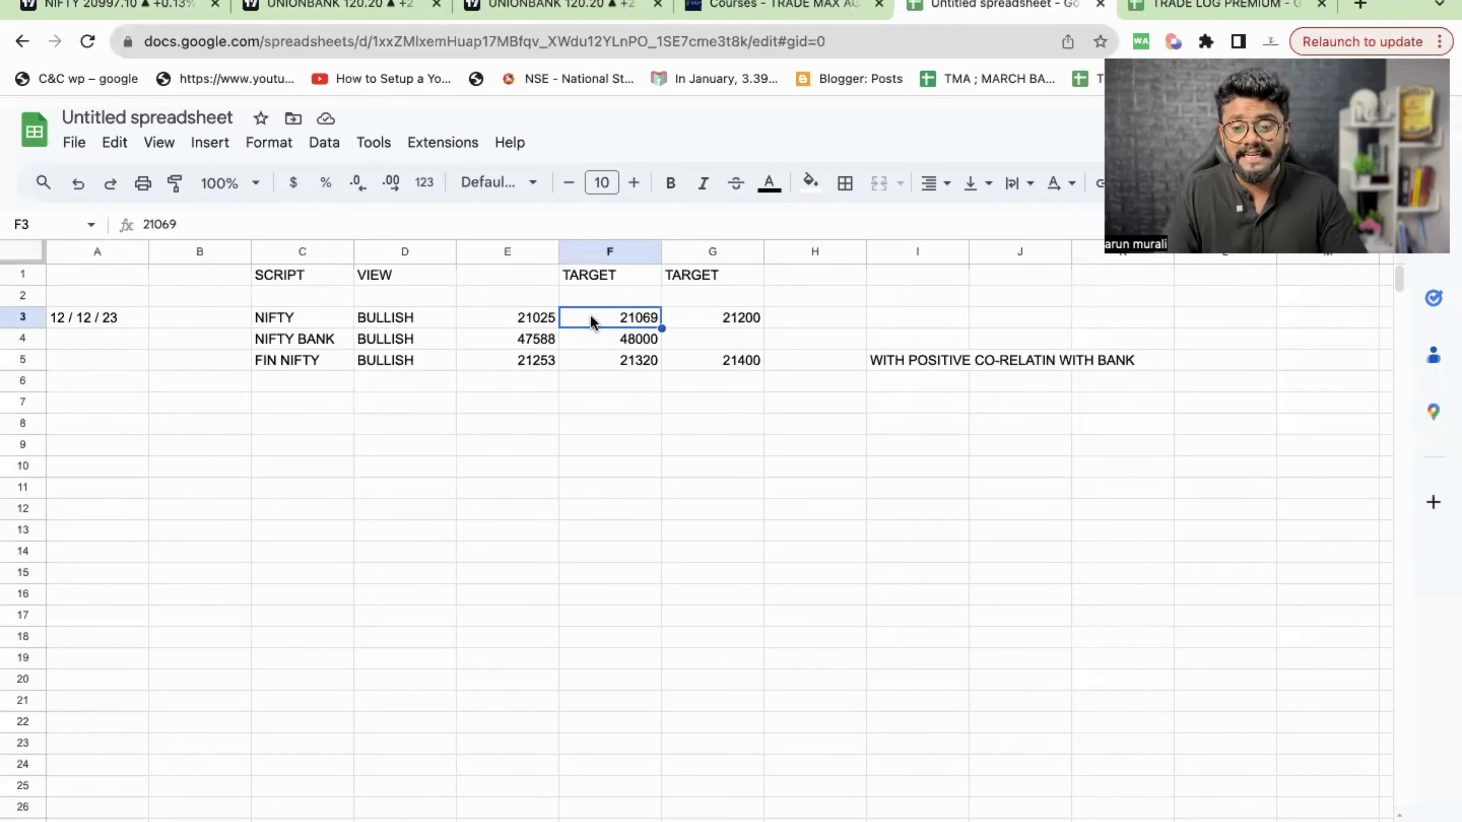
Examine the second NIFTY target and the views given for NIFTY BANK and FIN NIFTY in the spreadsheet
{"action": "left_click", "coordinate": [672, 318]}
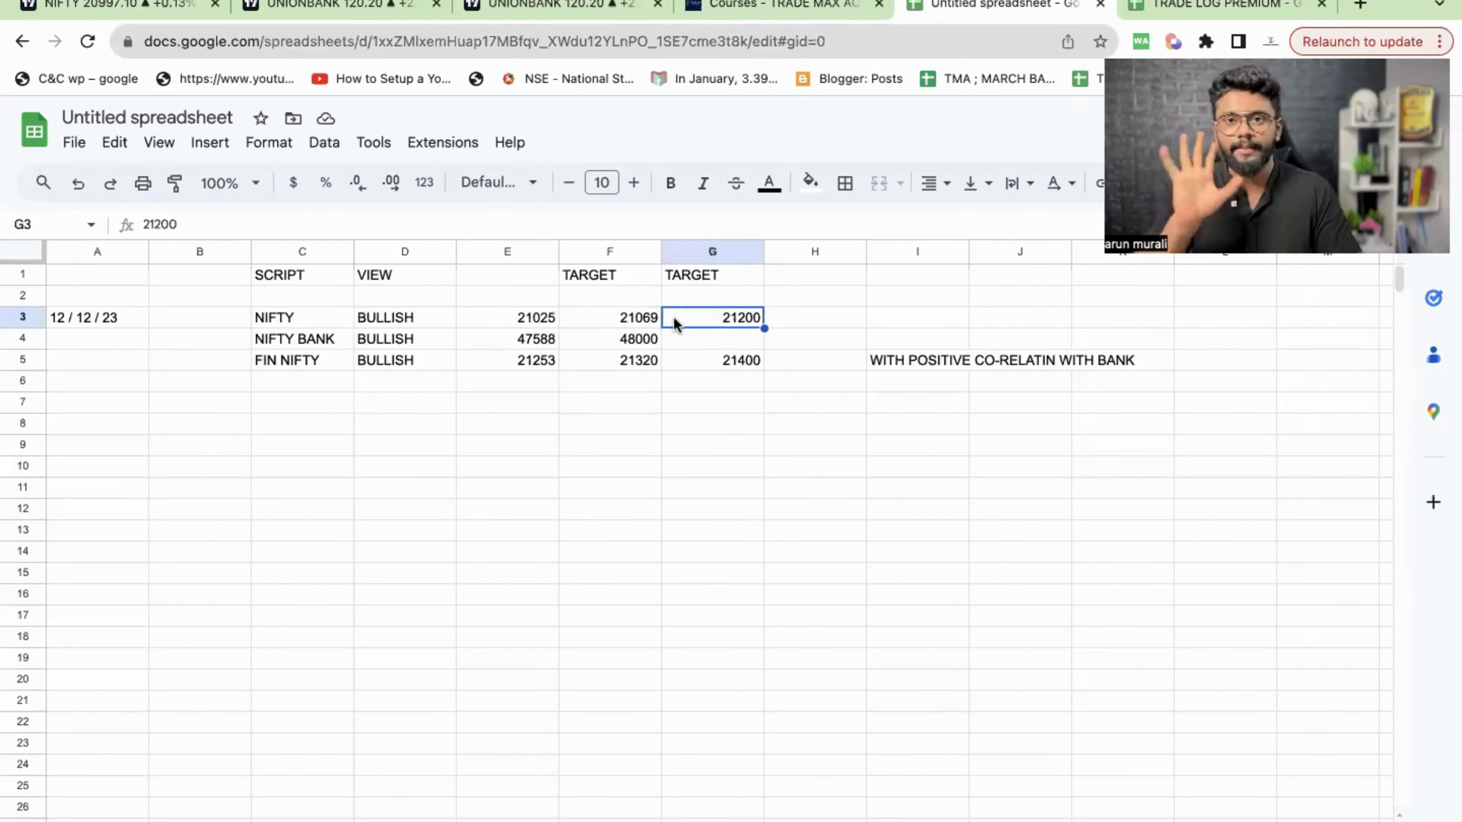
{"action": "left_click", "coordinate": [400, 335]}
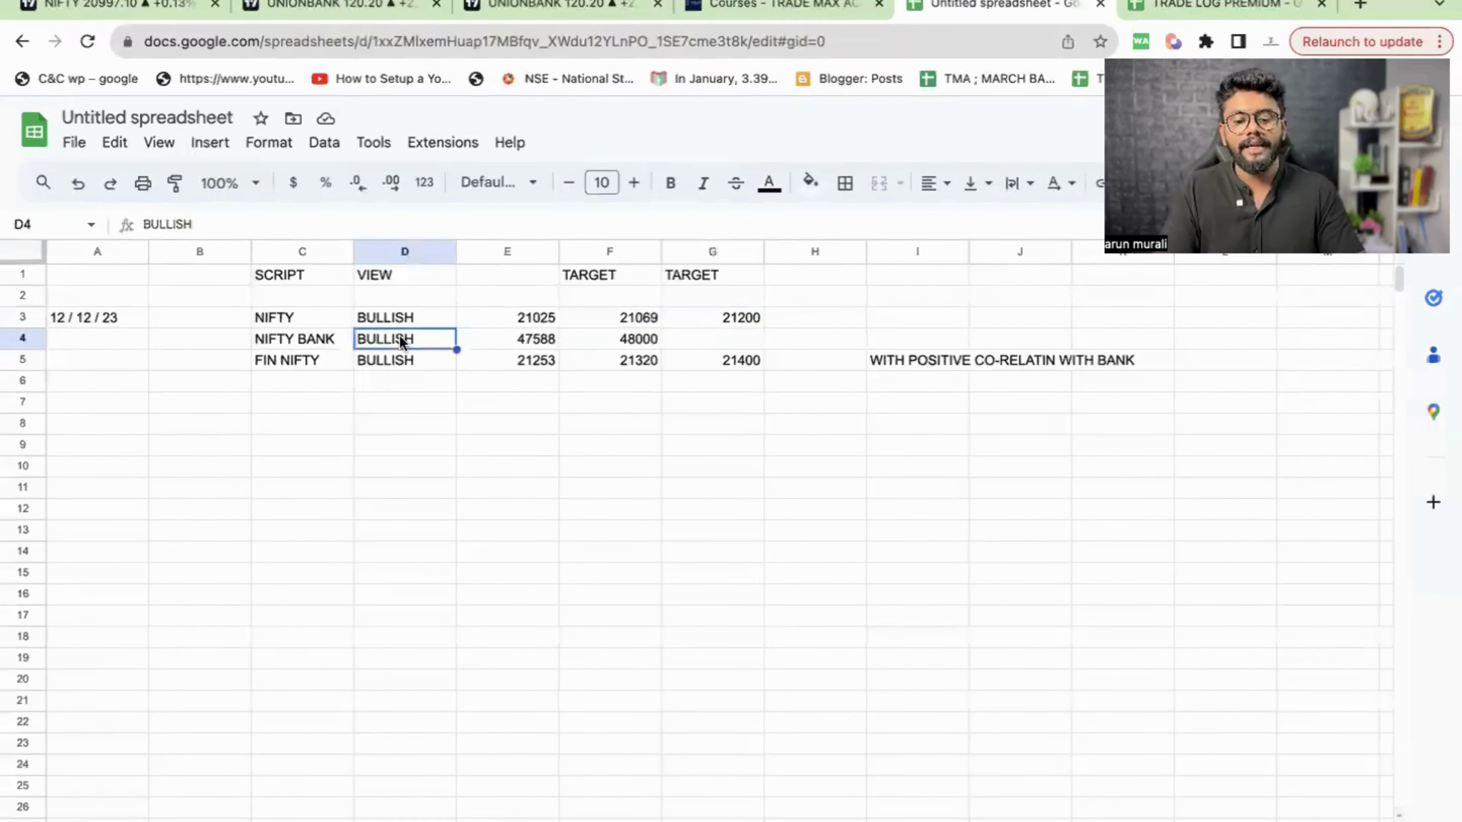
{"action": "left_click", "coordinate": [399, 361]}
Switch to the TradingView chart, search for NIFTY BANK and load the NSE BANKNIFTY index
{"action": "left_click", "coordinate": [120, 5]}
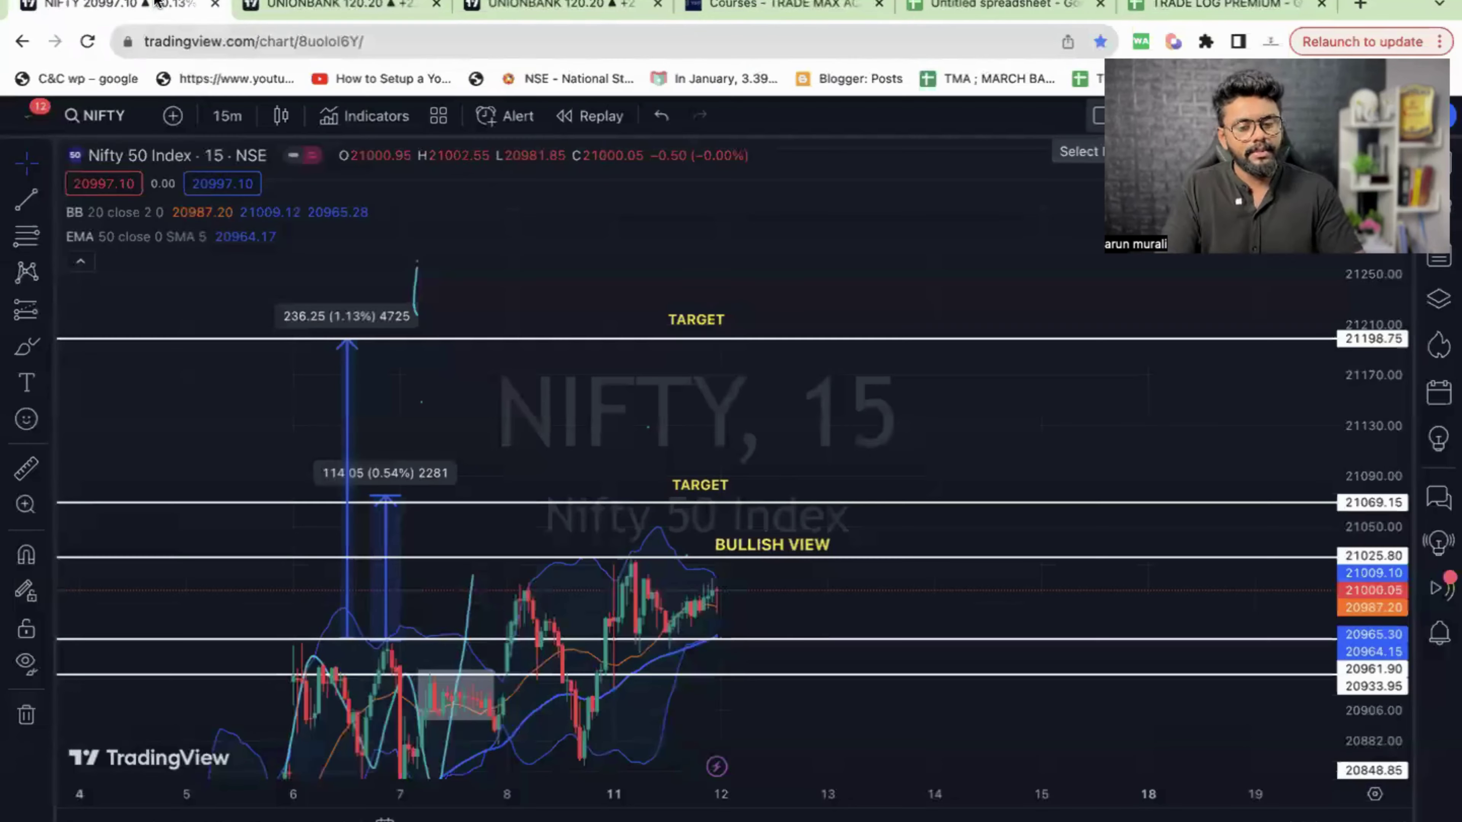
{"action": "type", "text": "NI"}
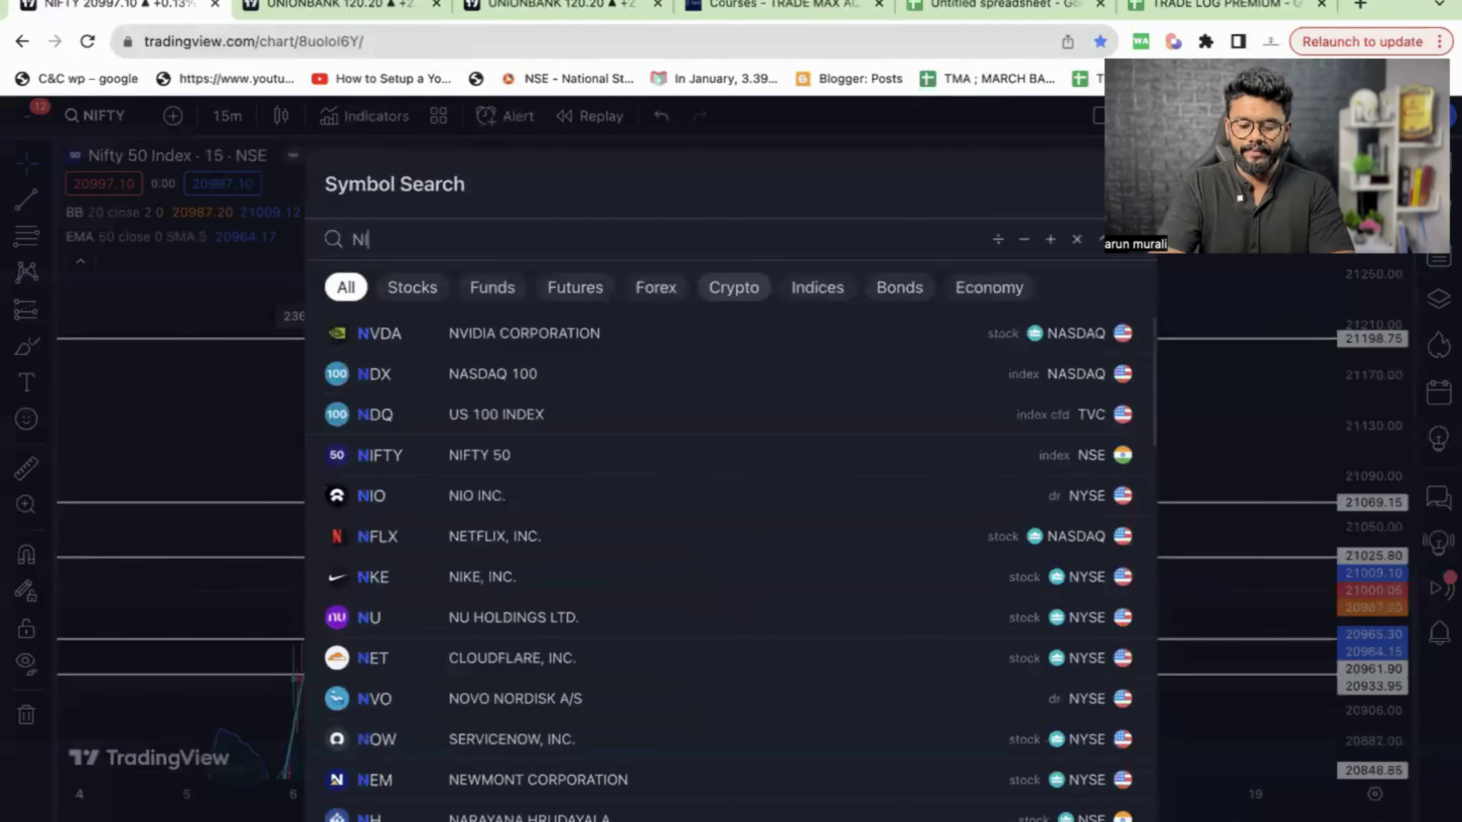
{"action": "type", "text": "FTY BANK"}
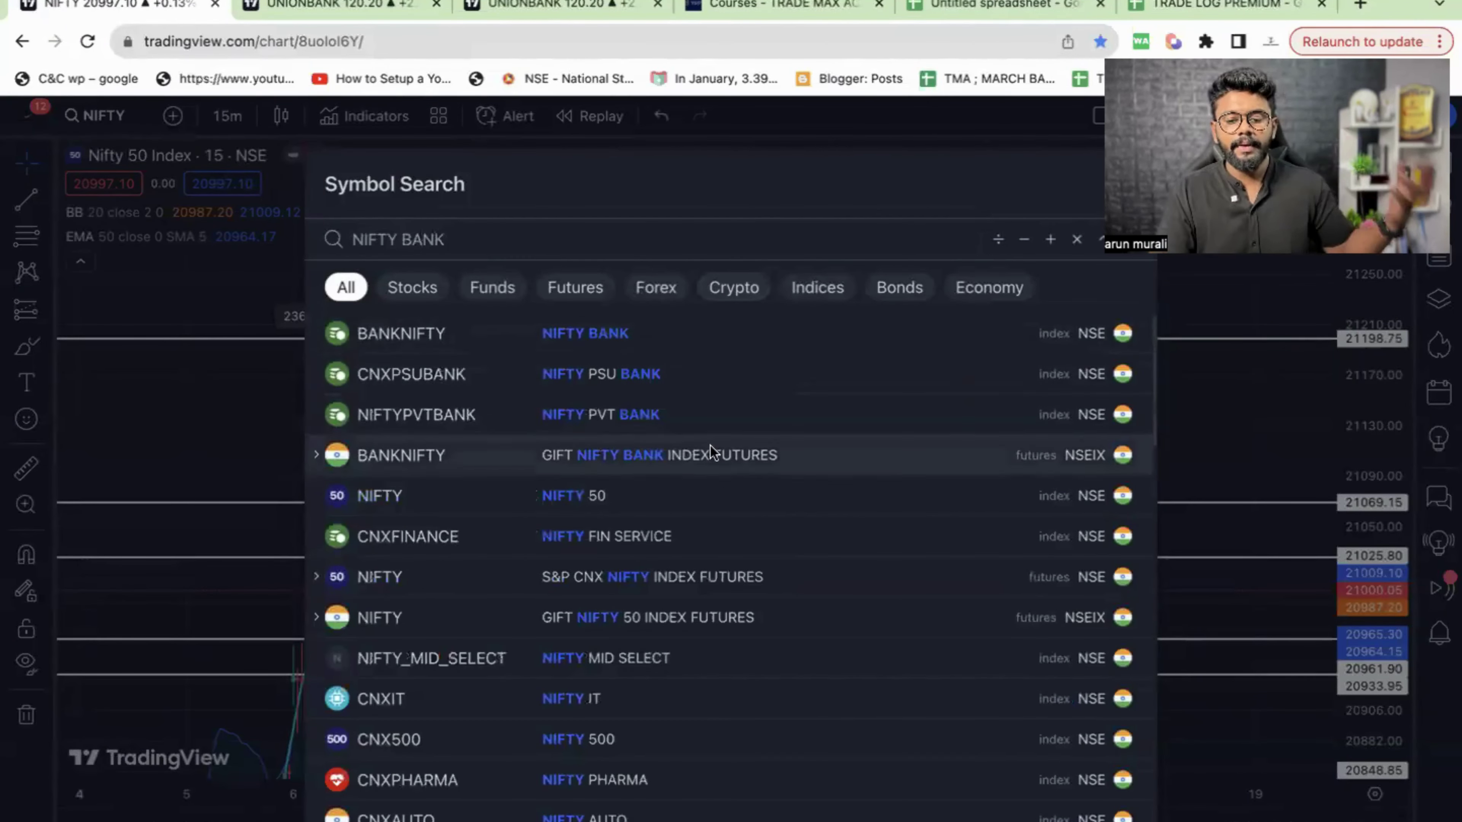
{"action": "left_click", "coordinate": [620, 348]}
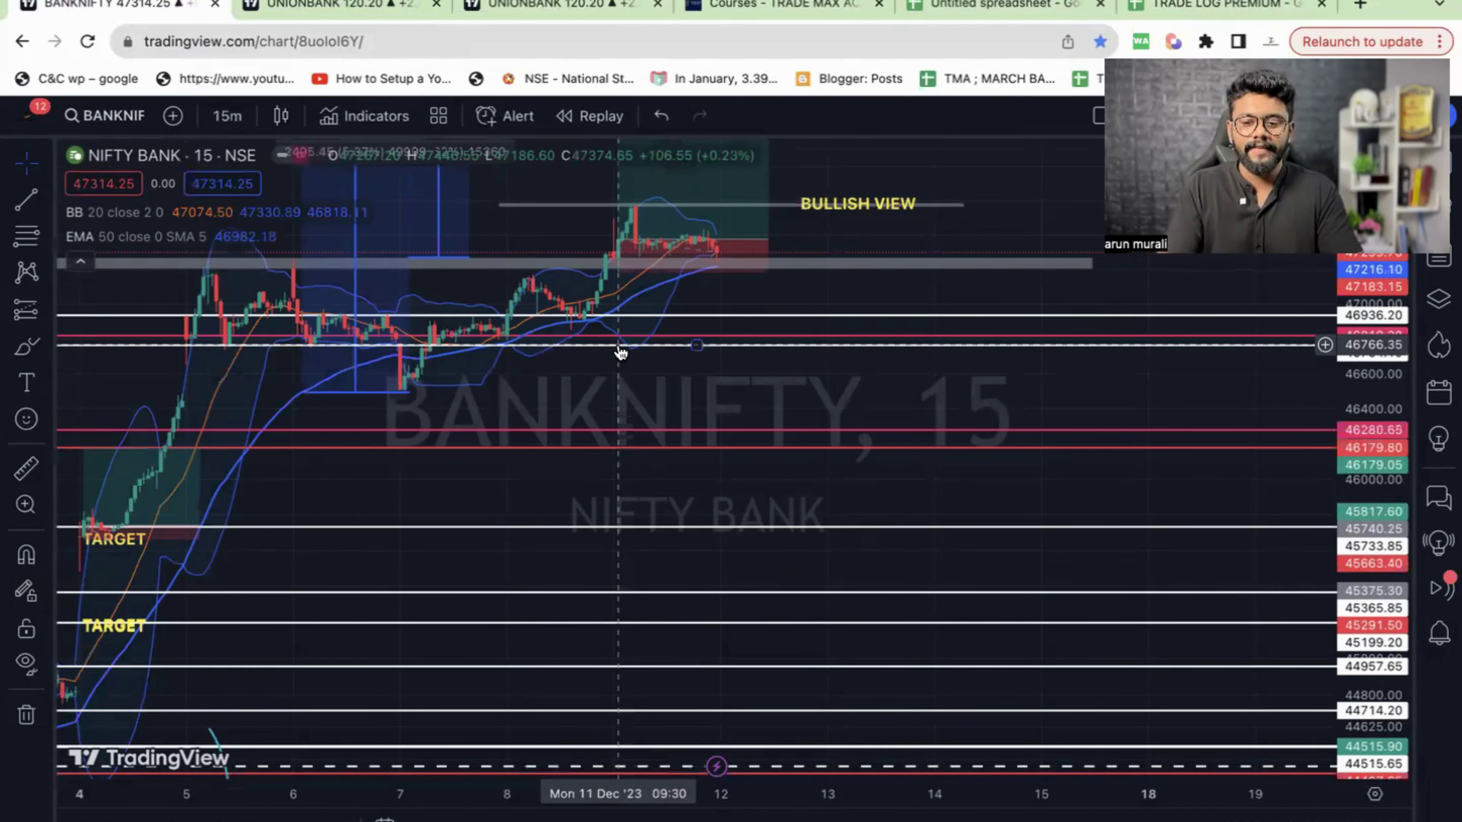
Examine the bullish view line and the target level above the latest candles on the BANKNIFTY 15-minute chart
{"action": "left_click_drag", "start_coordinate": [1373, 455], "coordinate": [1372, 420]}
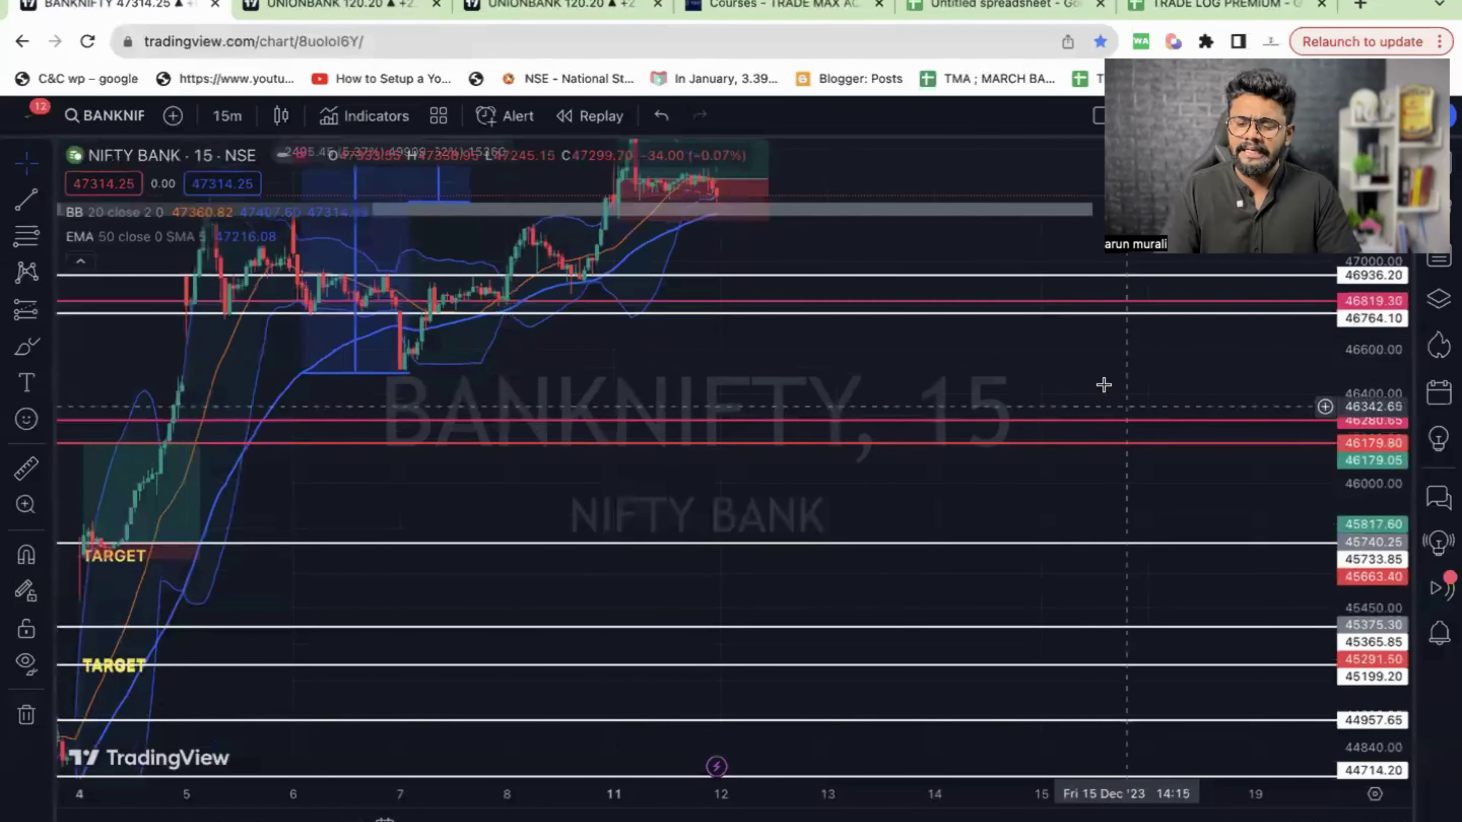
{"action": "left_click_drag", "start_coordinate": [1103, 385], "coordinate": [1112, 701]}
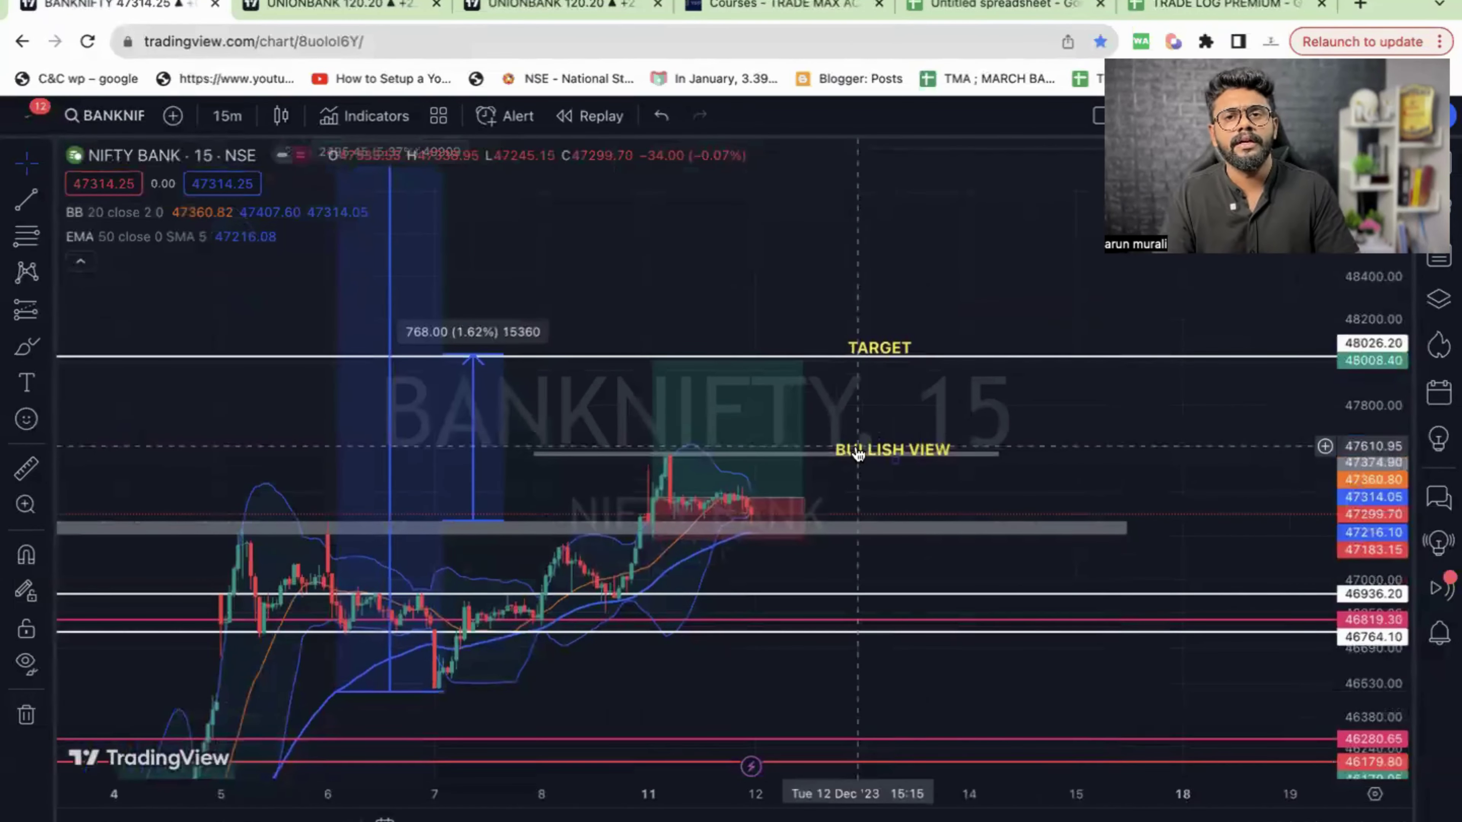
{"action": "left_click_drag", "start_coordinate": [880, 399], "coordinate": [760, 432]}
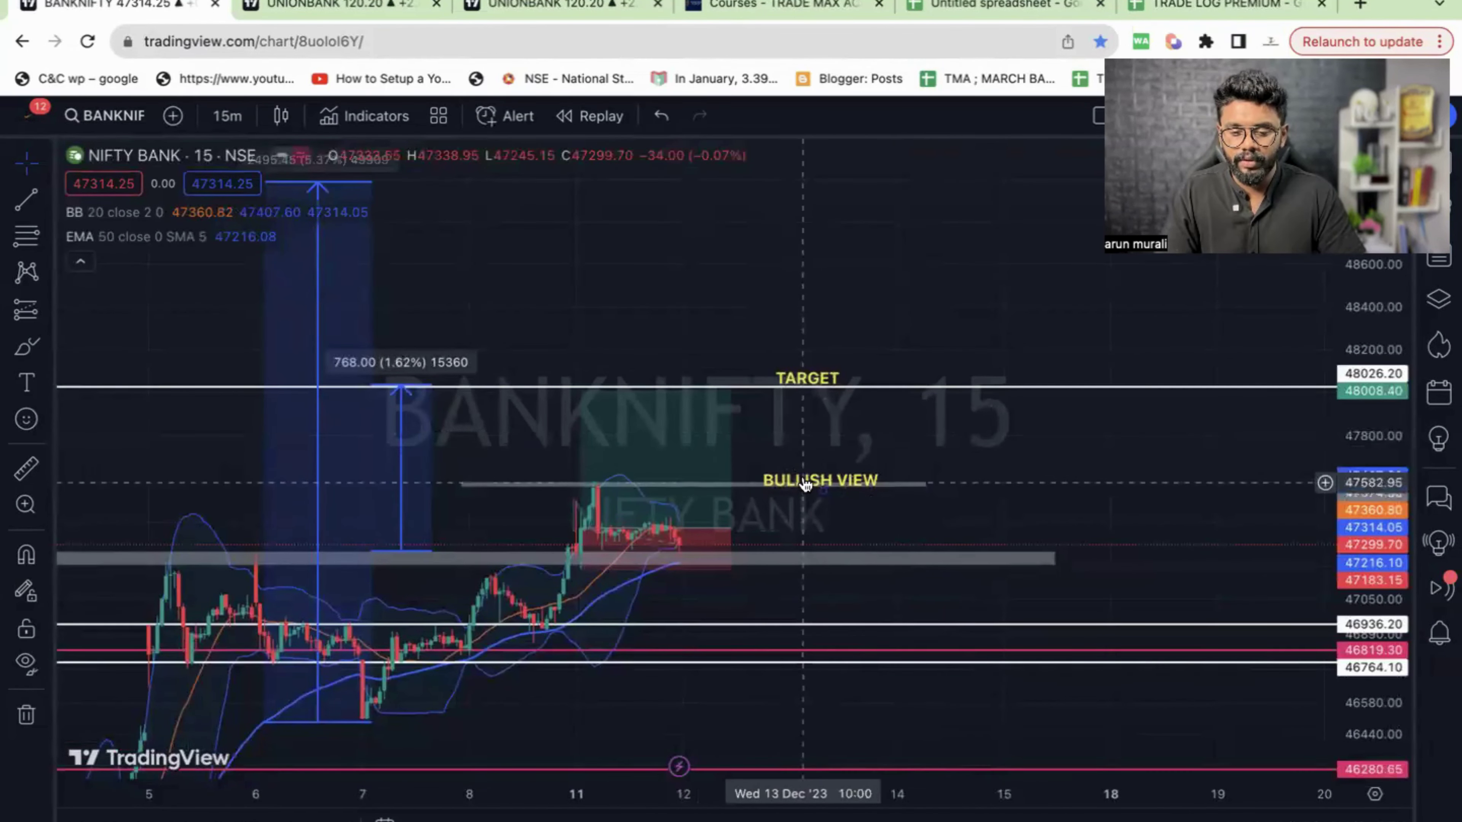
{"action": "mouse_move", "coordinate": [793, 314]}
{"action": "left_mouse_down"}
{"action": "mouse_move", "coordinate": [794, 369]}
{"action": "mouse_move", "coordinate": [790, 303]}
{"action": "left_mouse_up"}
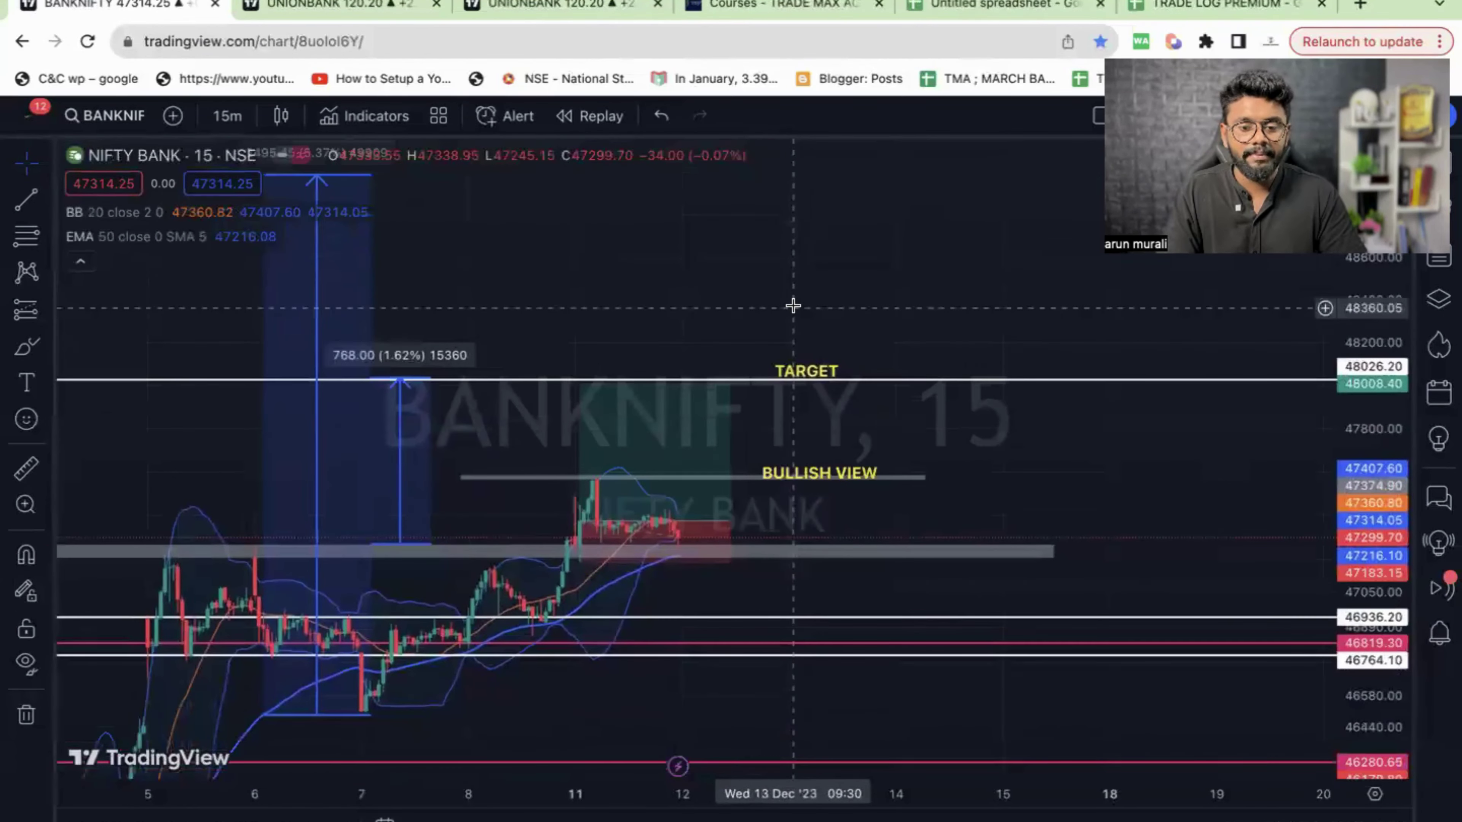
Return to the Untitled spreadsheet and examine the NIFTY BANK view, level and target, plus the FIN NIFTY view and level
{"action": "left_click", "coordinate": [962, 11]}
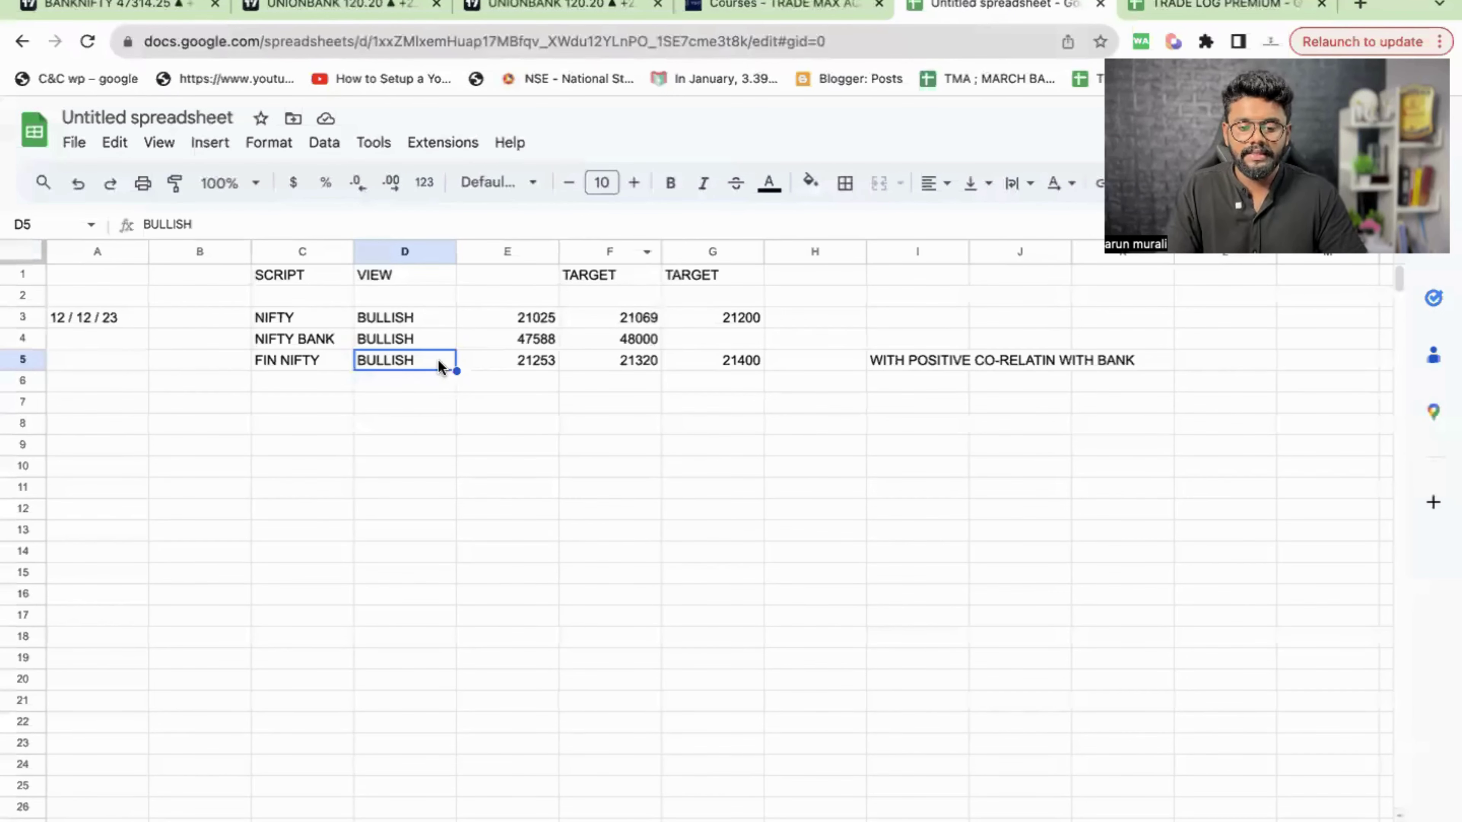
{"action": "left_click", "coordinate": [409, 344]}
{"action": "left_click", "coordinate": [519, 345]}
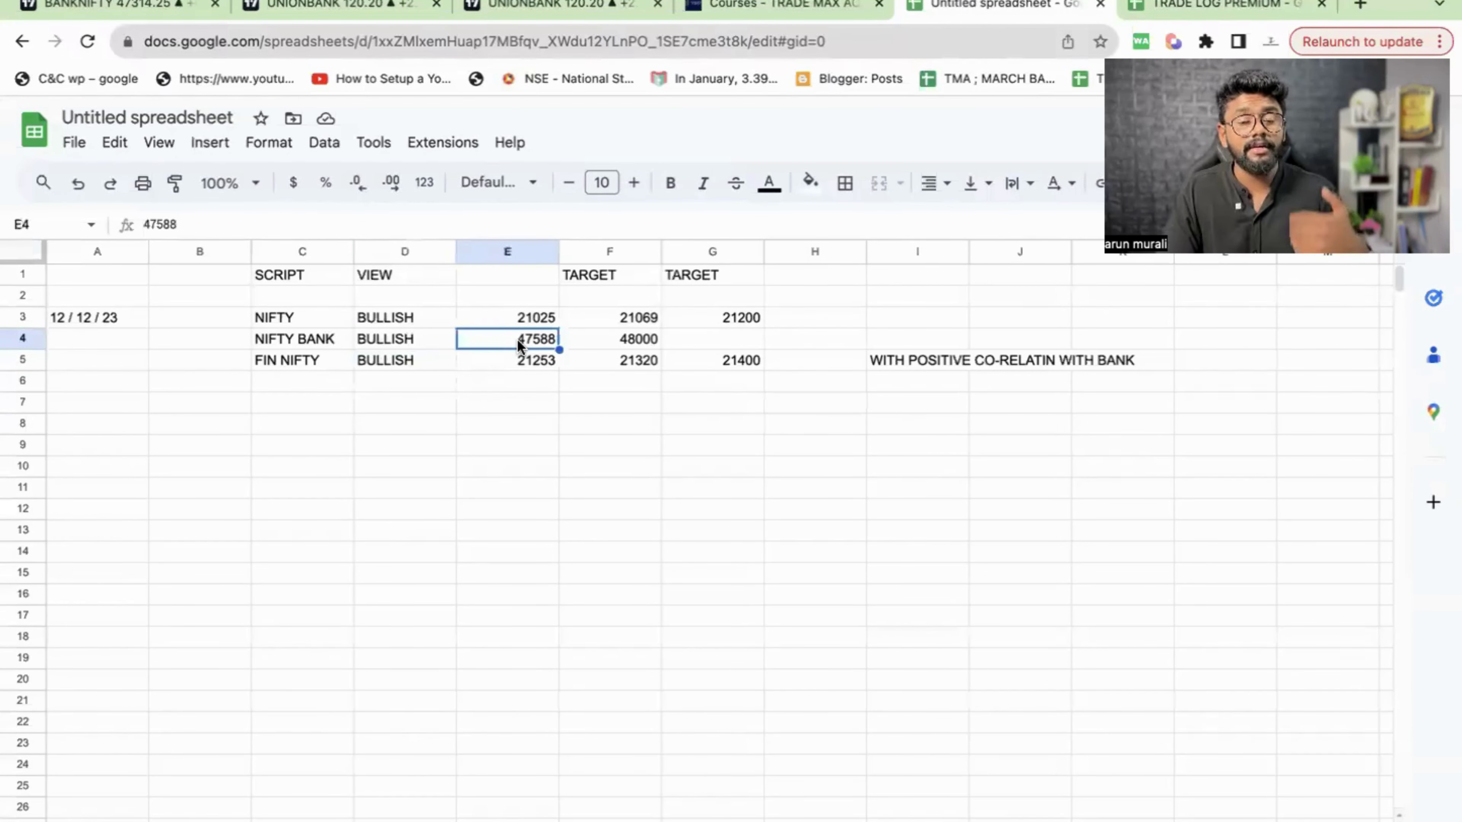
{"action": "left_click", "coordinate": [592, 344]}
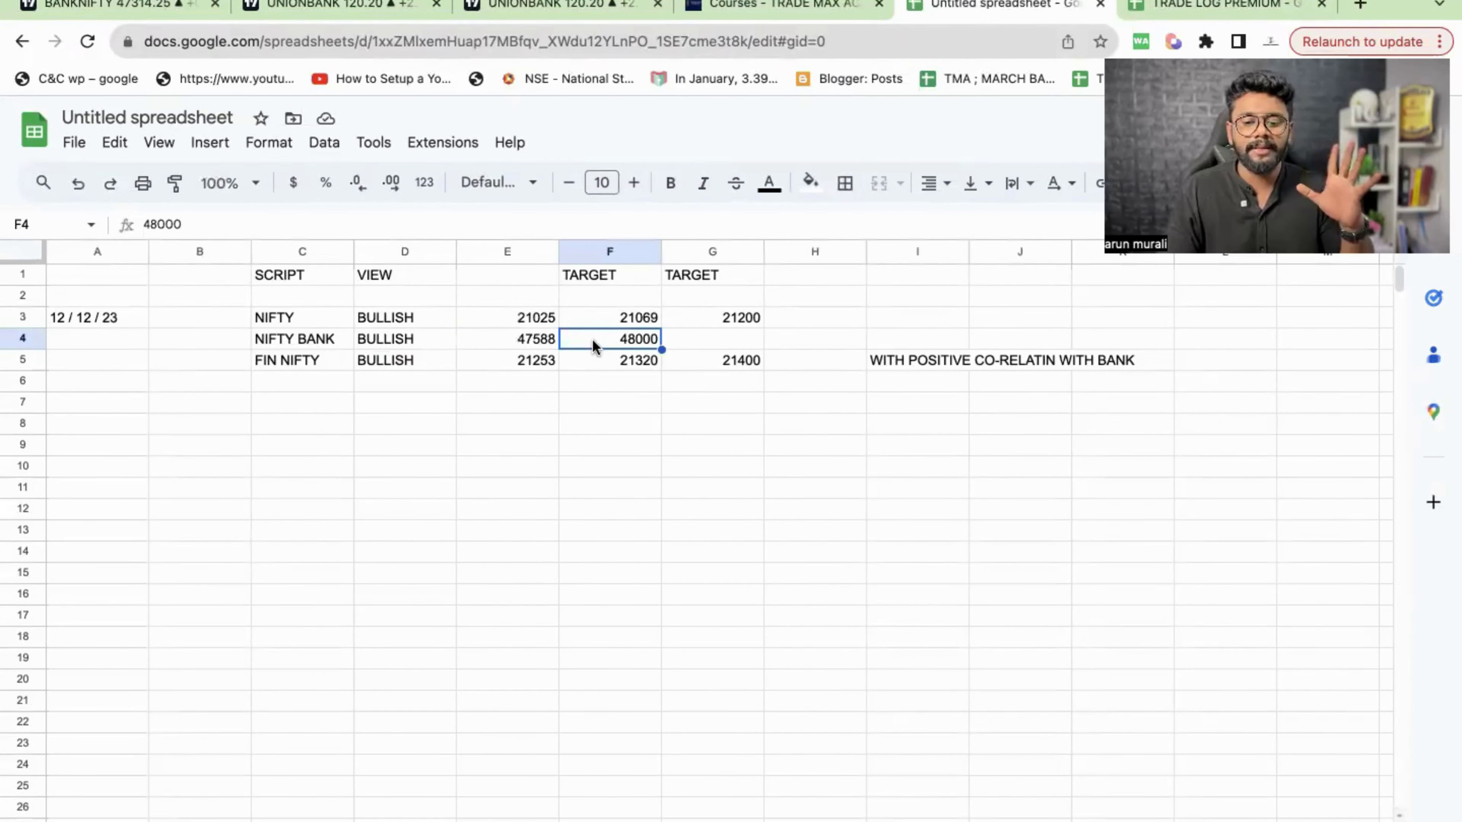
{"action": "left_click", "coordinate": [427, 361]}
{"action": "left_click", "coordinate": [509, 363]}
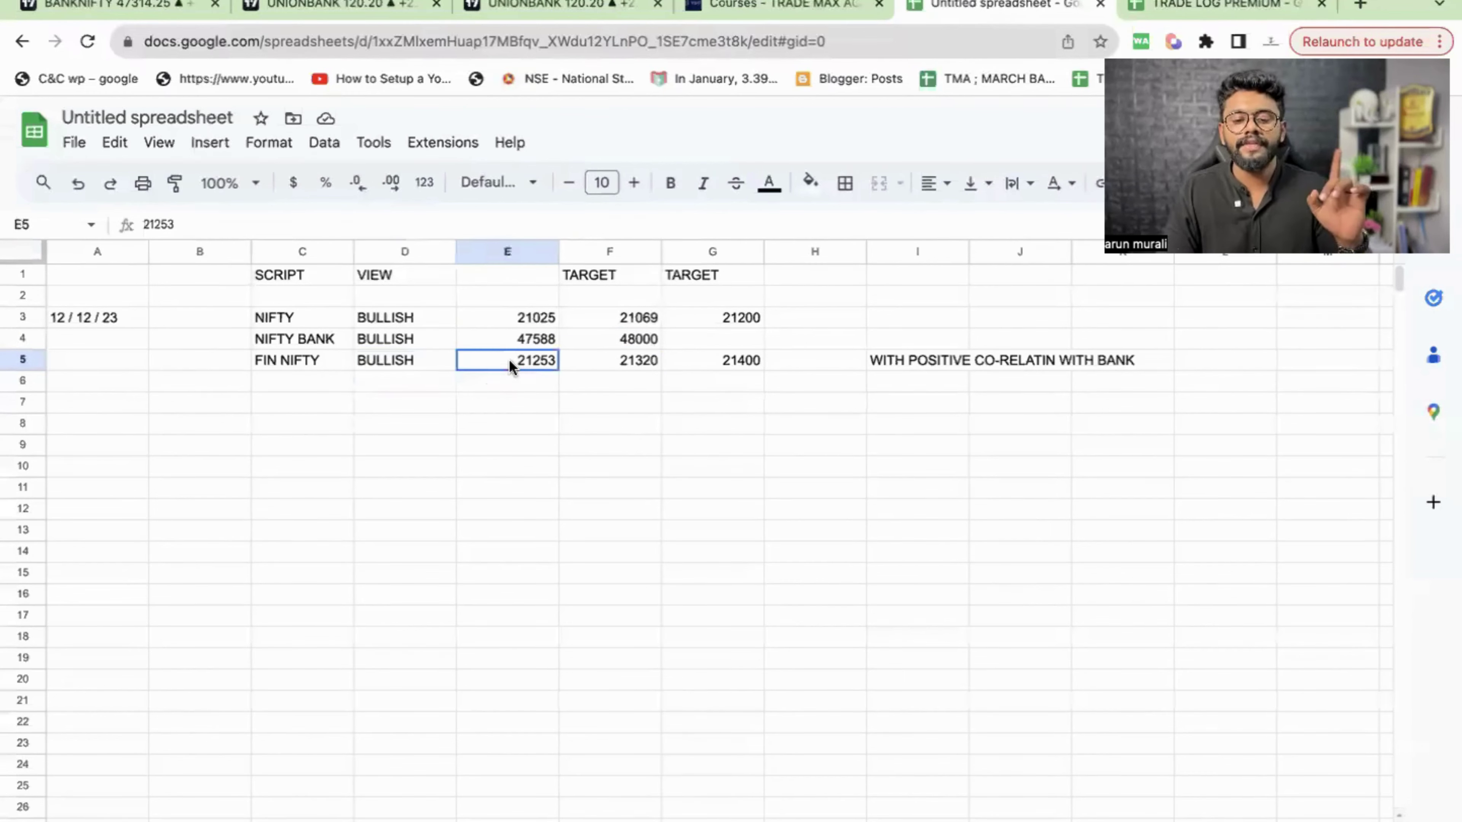
Switch to the TradingView chart, search for FIN NIFTY and load the NIFTY FIN SERVICE index
{"action": "left_click", "coordinate": [172, 7]}
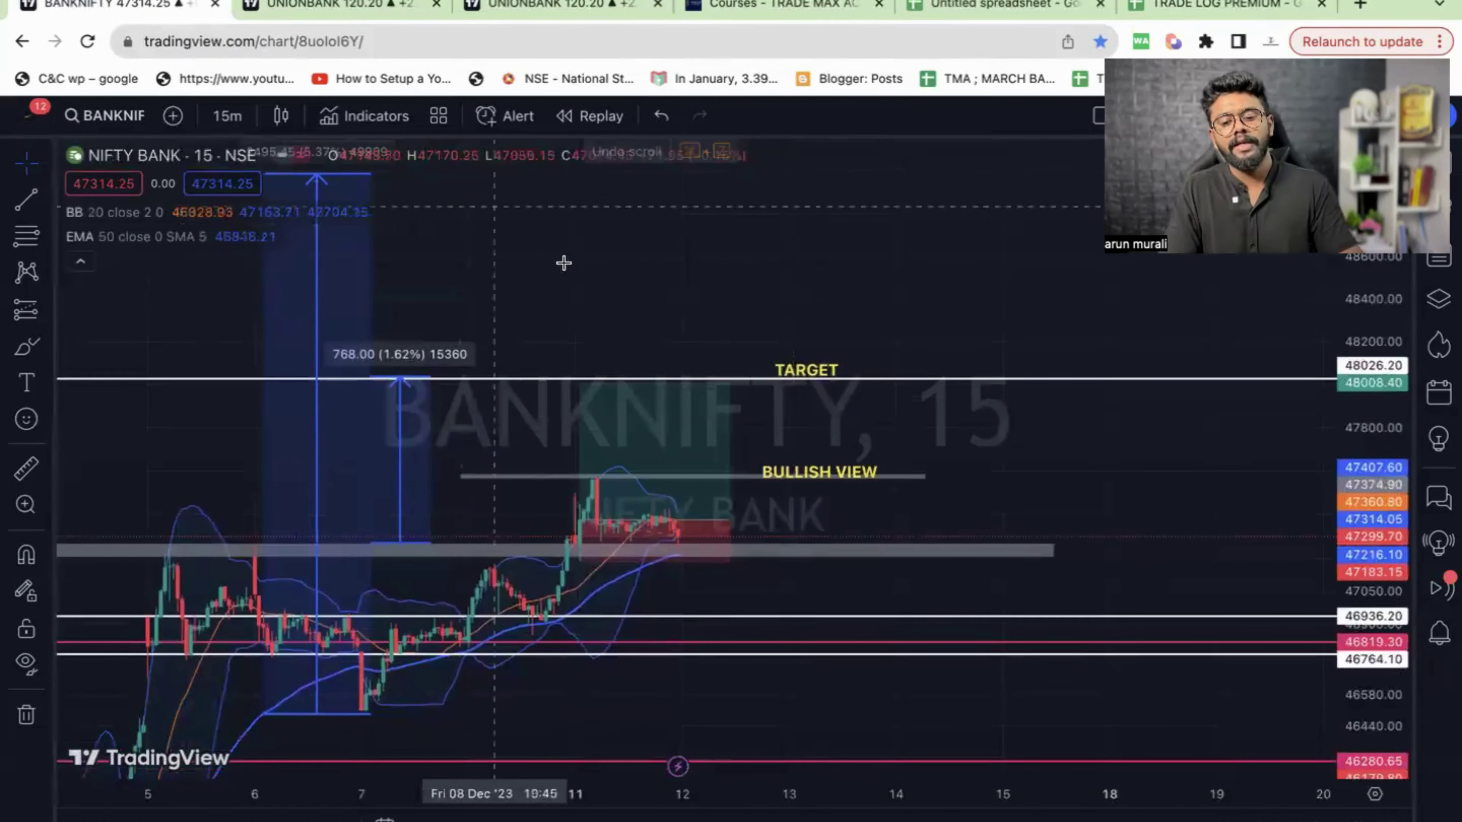
{"action": "type", "text": "FIN N"}
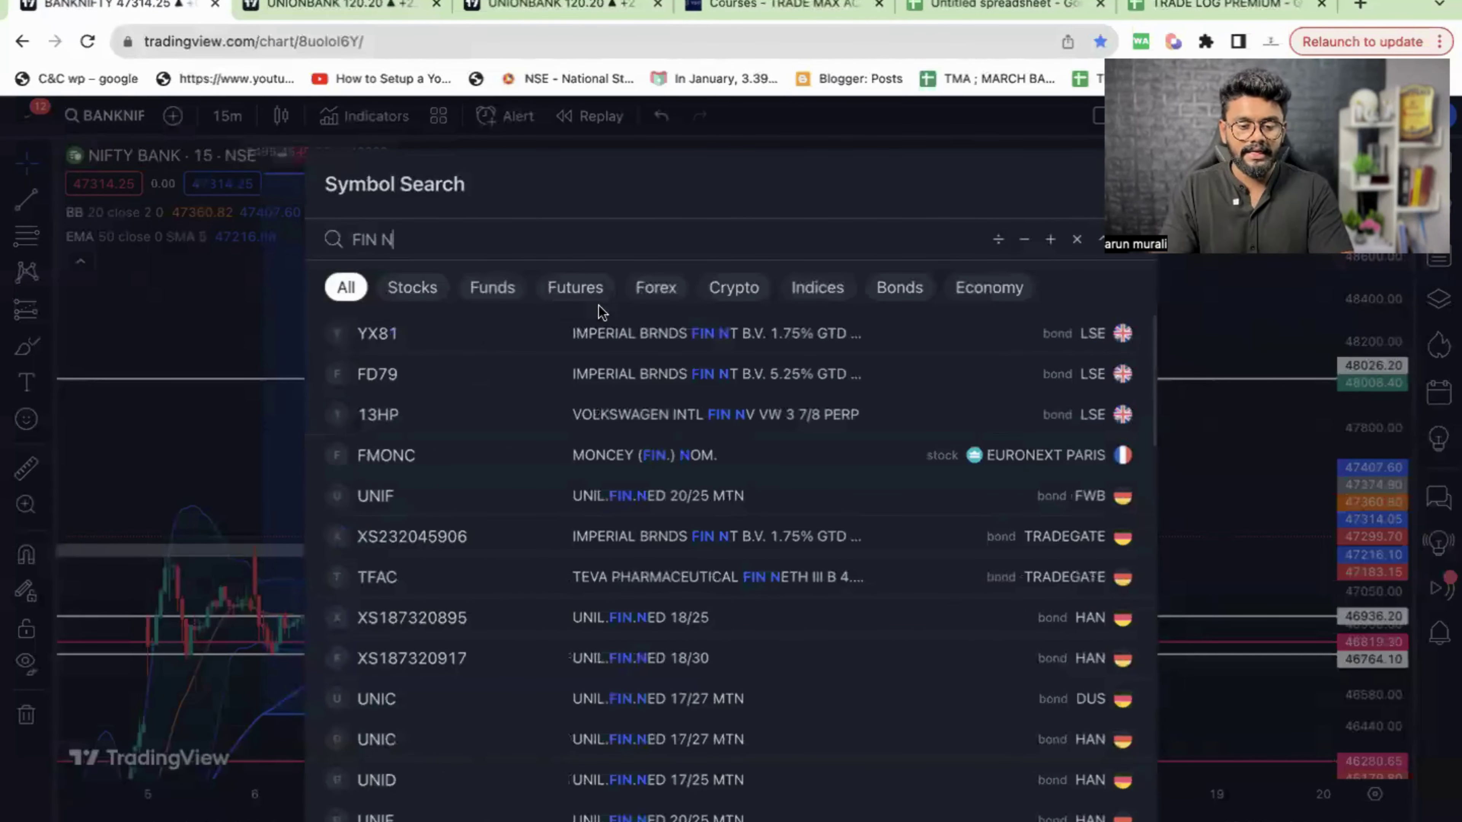
{"action": "type", "text": "IFTY"}
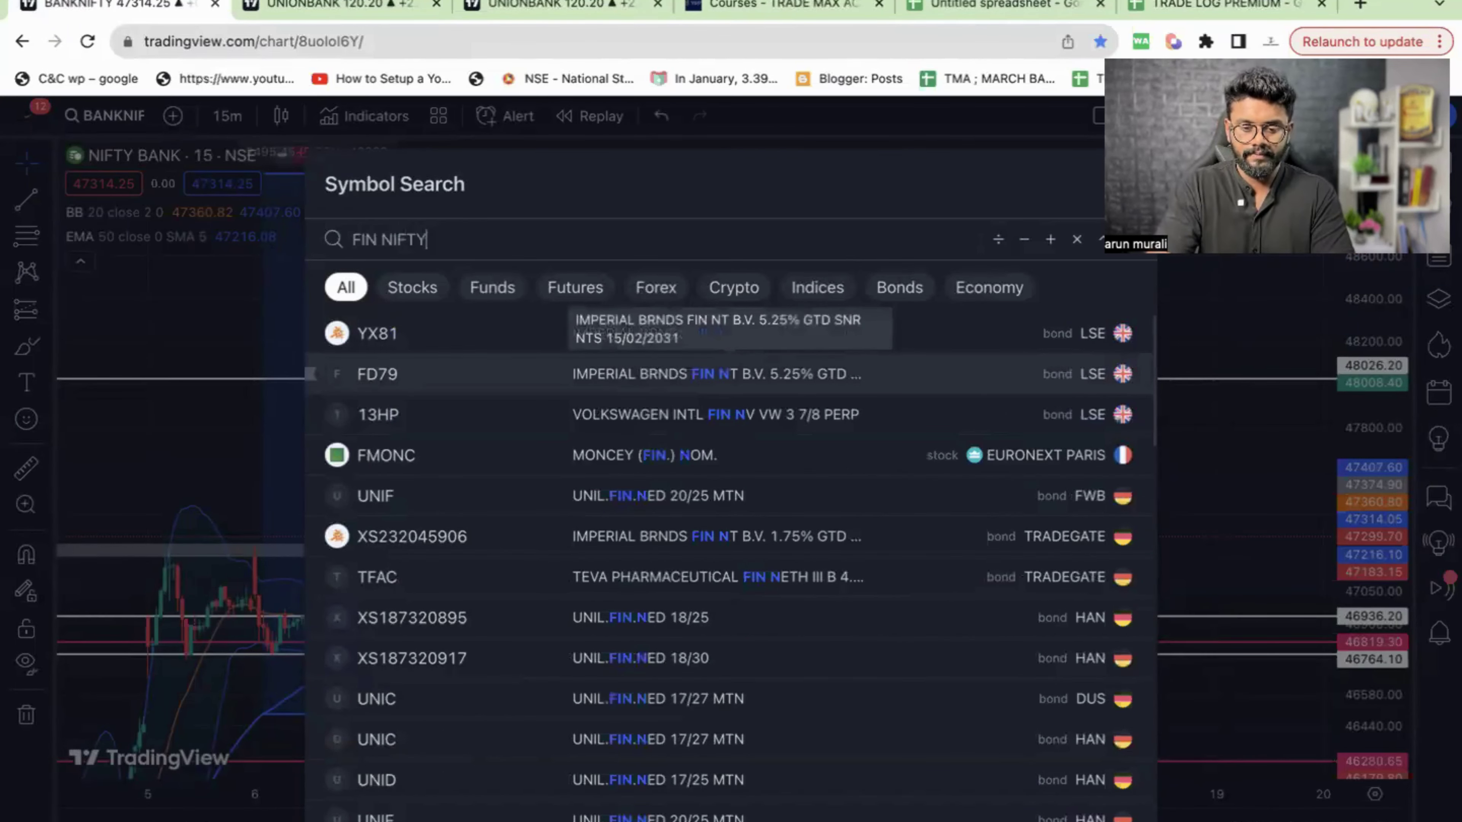
{"action": "left_click", "coordinate": [564, 342]}
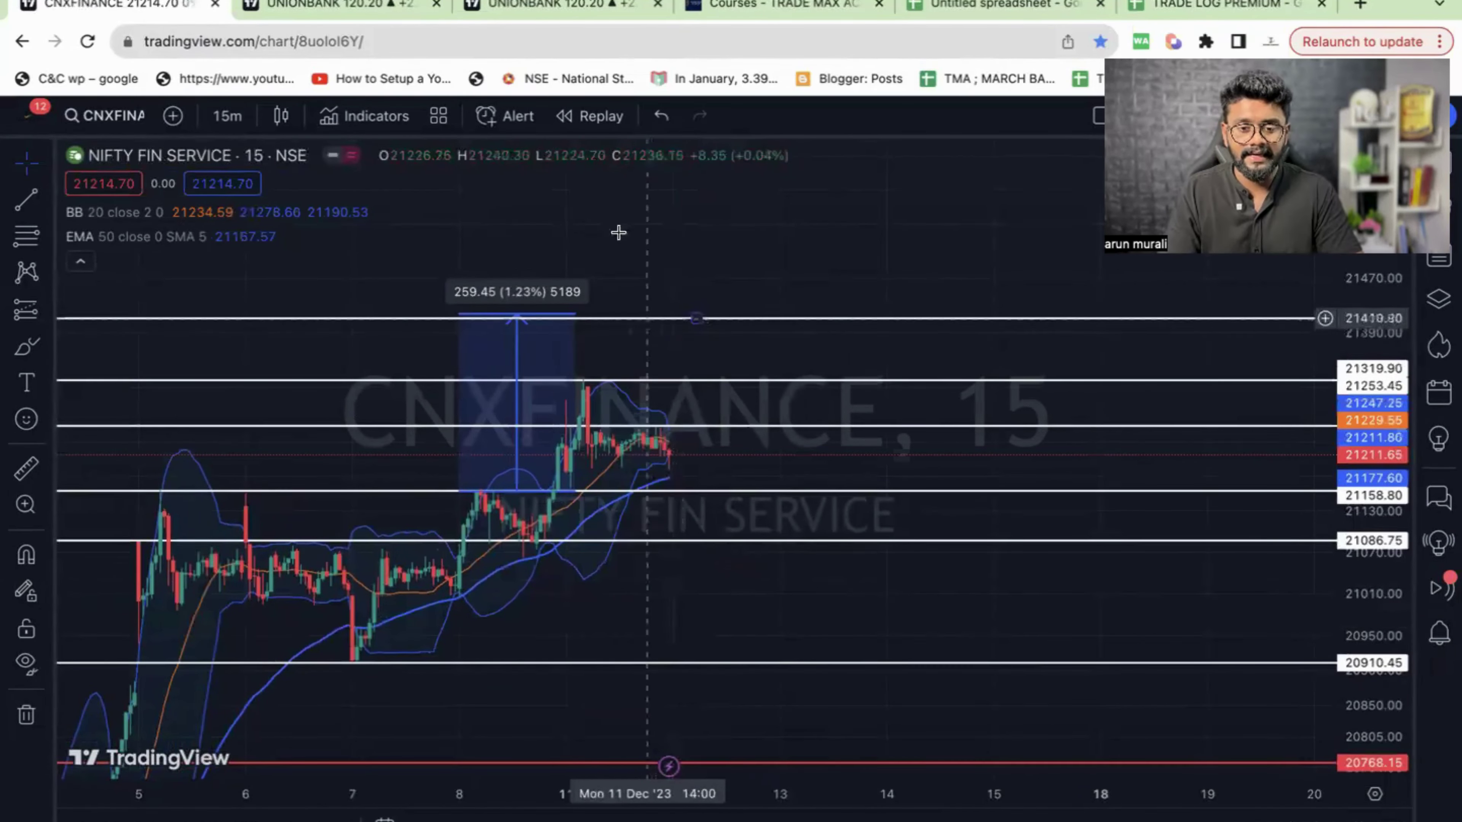
Return to the Untitled spreadsheet and examine the FIN NIFTY row's note on correlation with the bank index and its bullish level
{"action": "left_click", "coordinate": [1004, 7]}
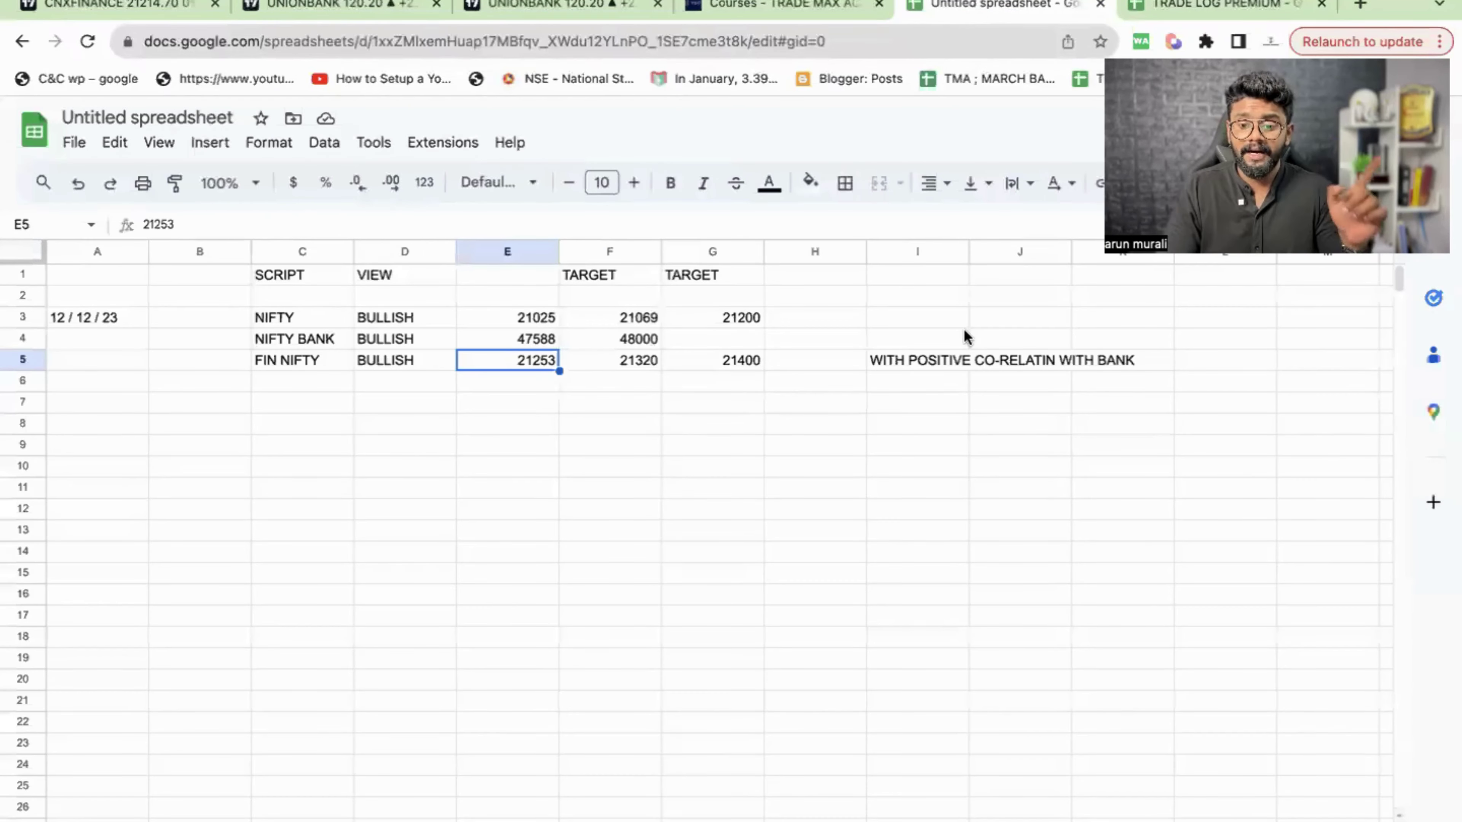
{"action": "left_click", "coordinate": [949, 362]}
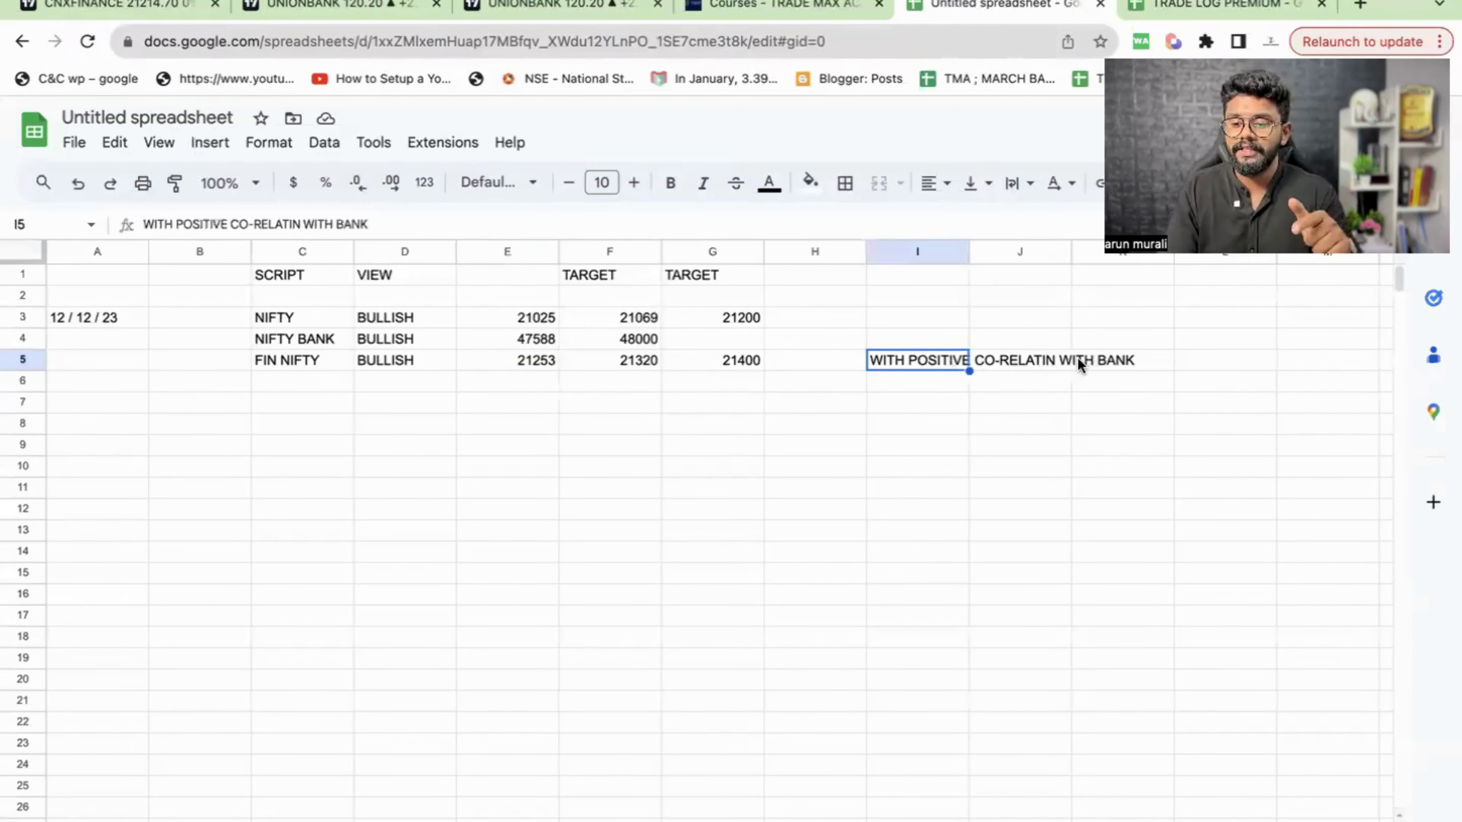
{"action": "left_click", "coordinate": [1052, 359]}
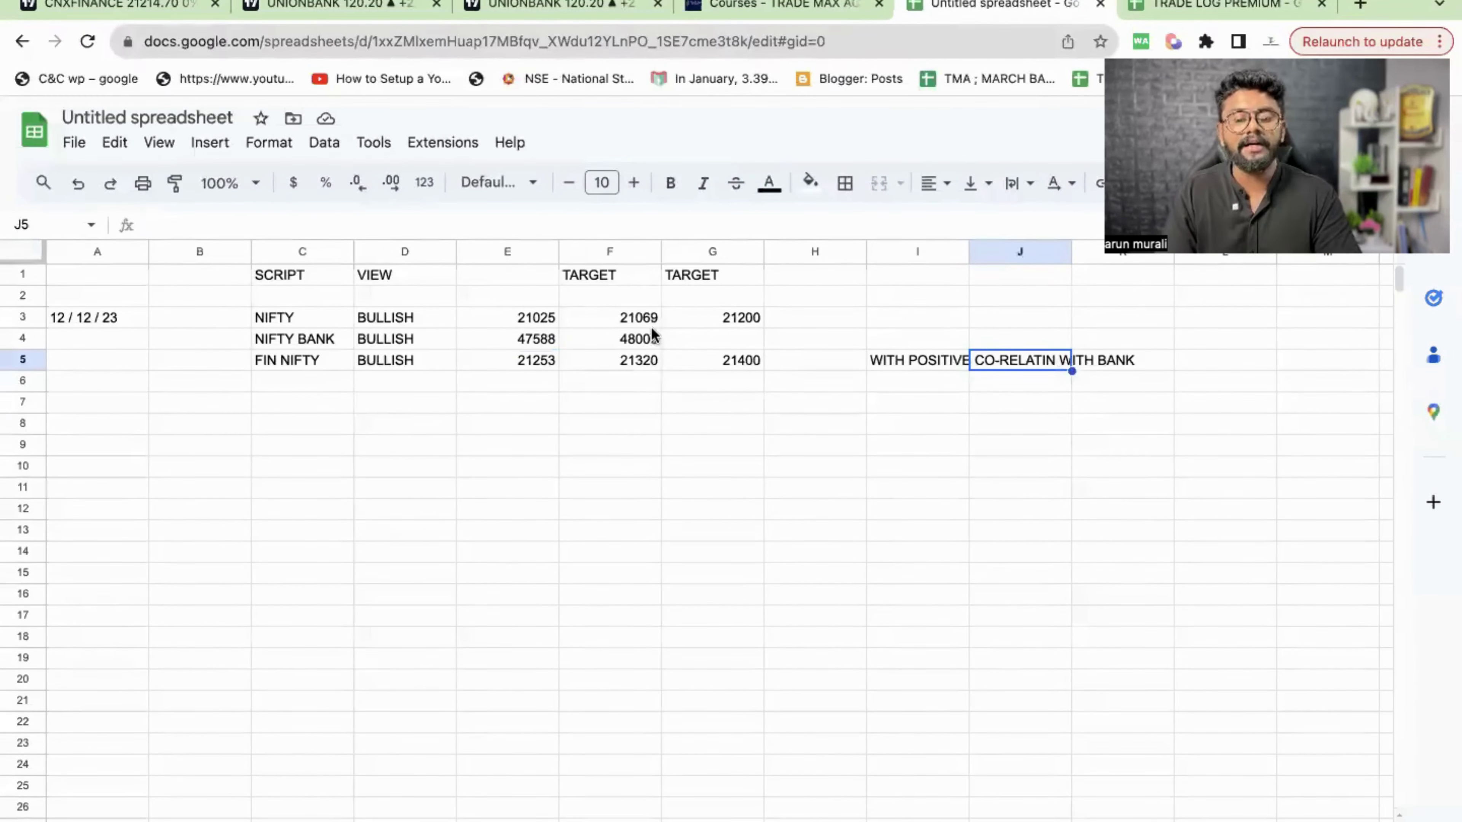
{"action": "left_click", "coordinate": [515, 361]}
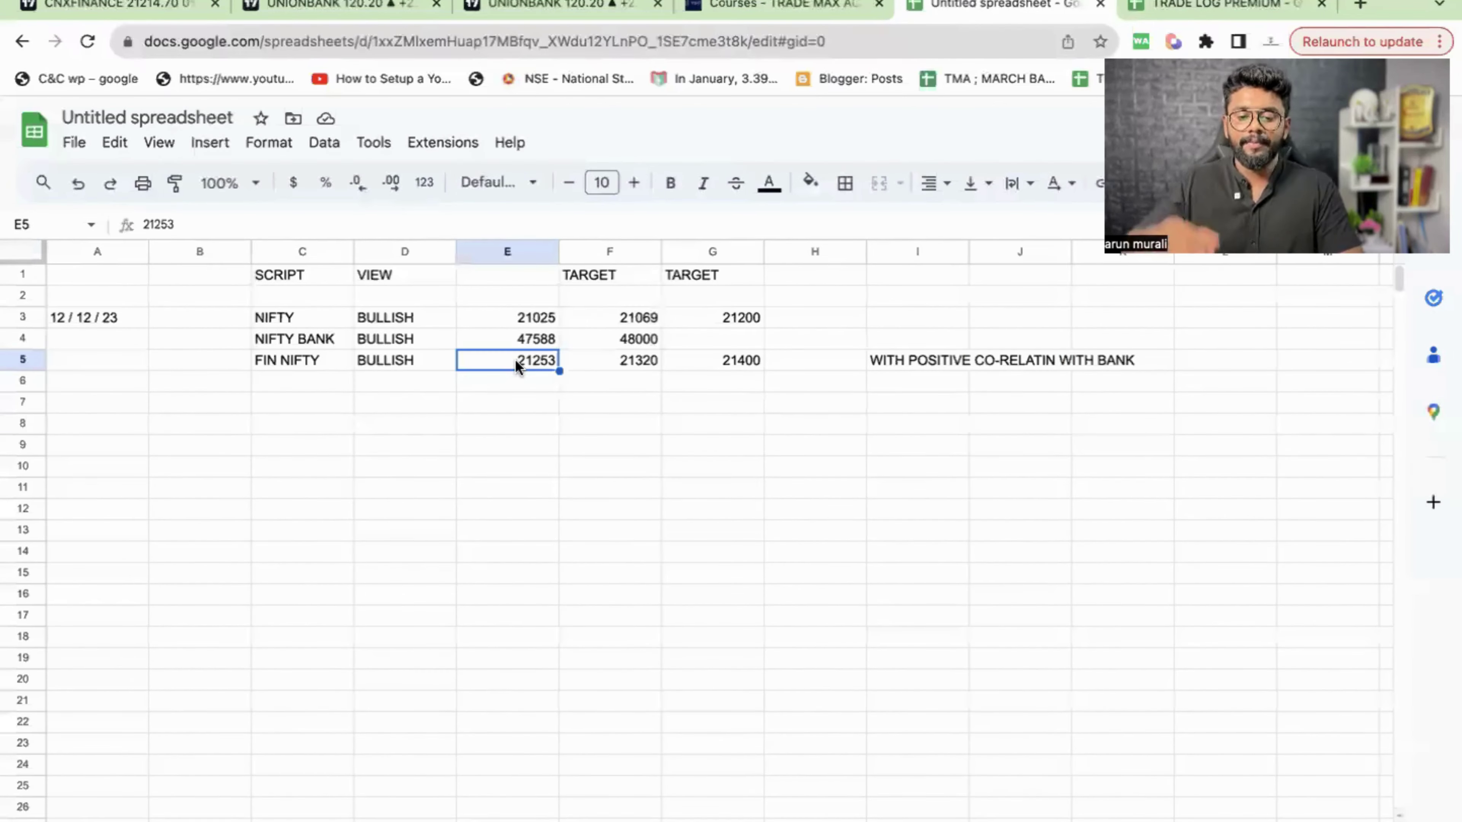